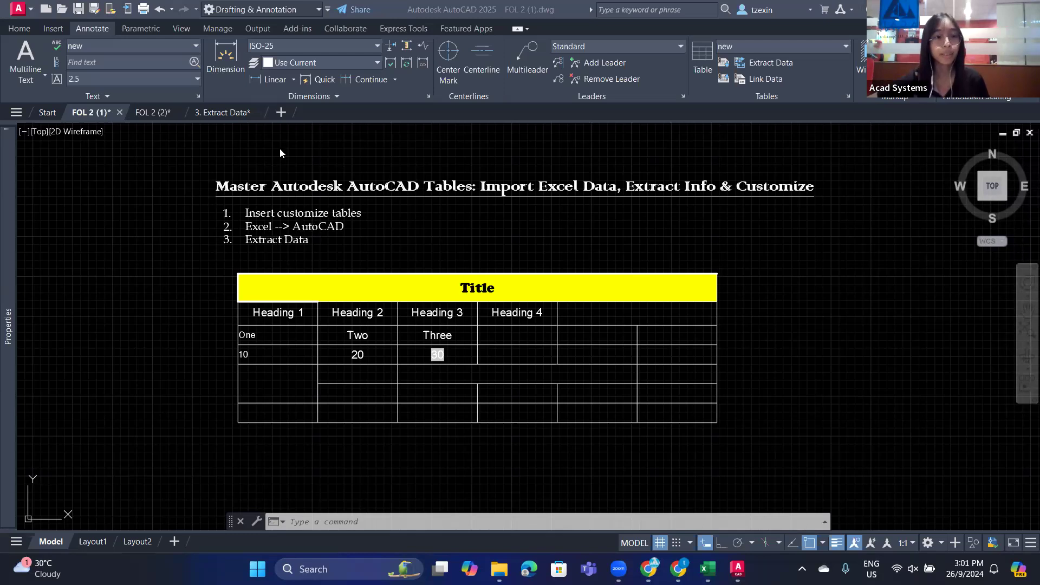
Switch to the FOL 2 (2) drawing and bring up the table insertion settings with the TABLE command
click(164, 118)
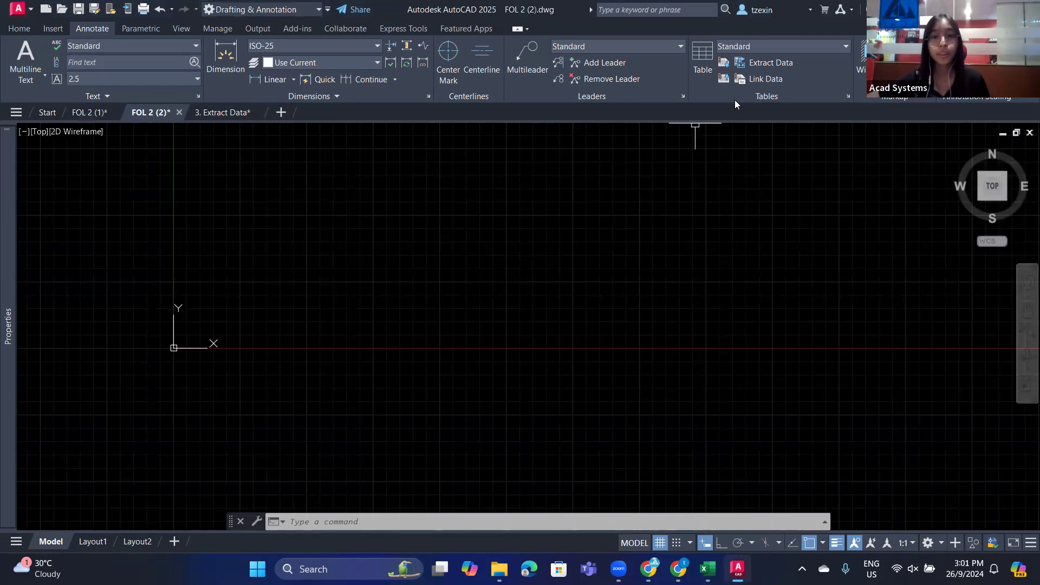
click(698, 67)
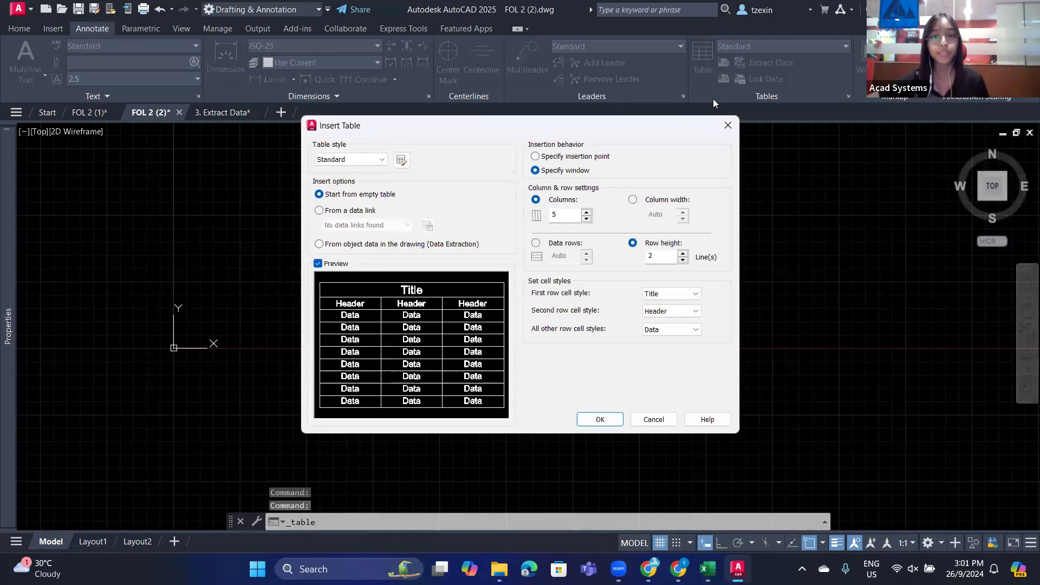
click(728, 125)
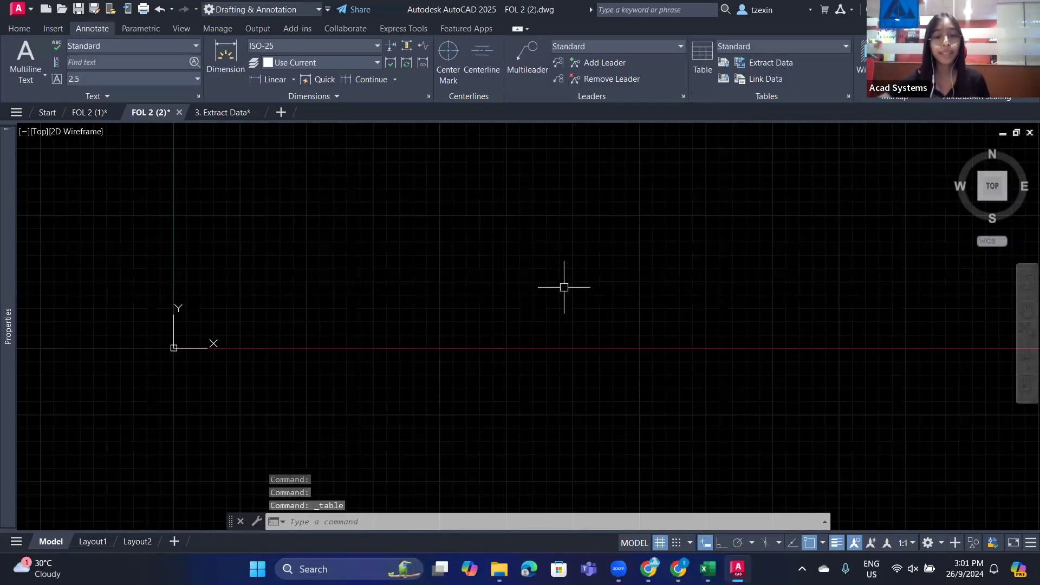
text(TB)
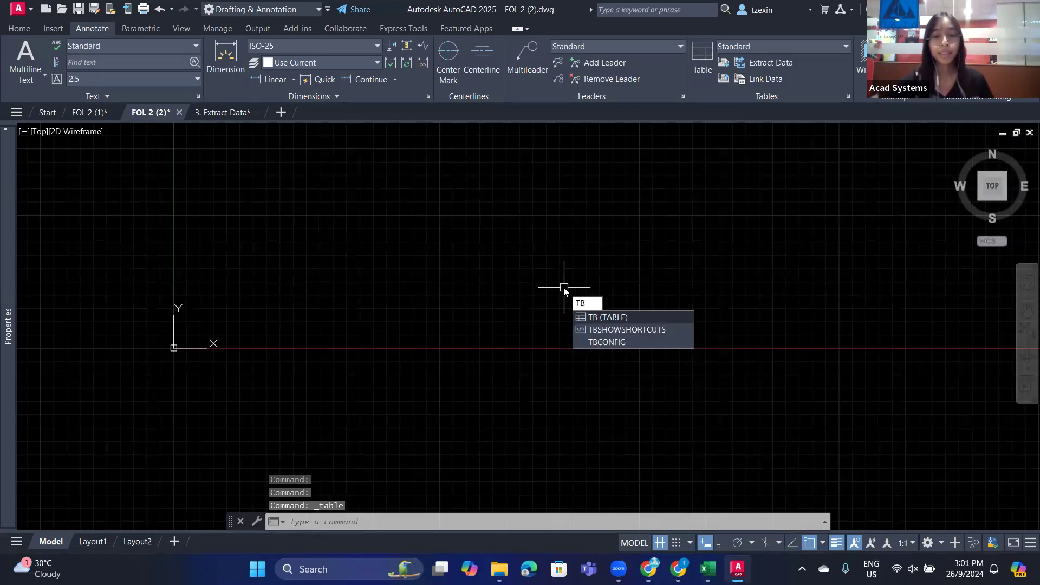
key(Return)
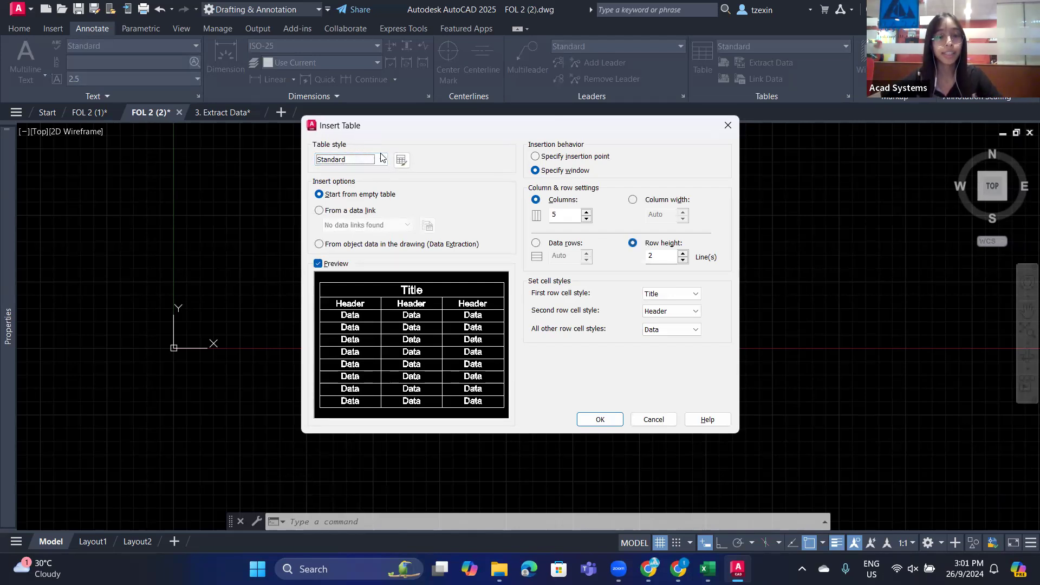
Create a new table style named New based on Standard
click(400, 161)
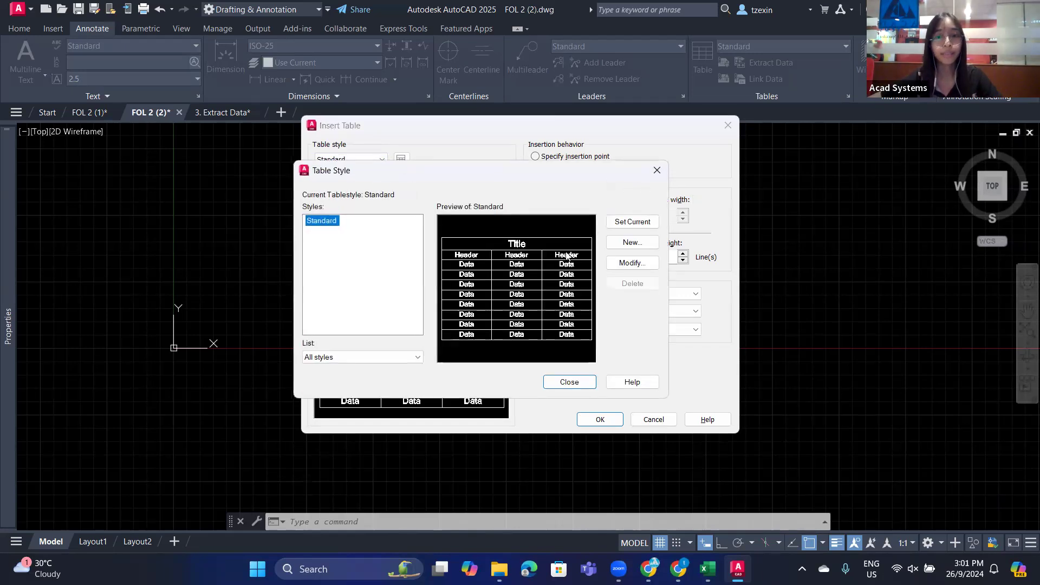
click(621, 245)
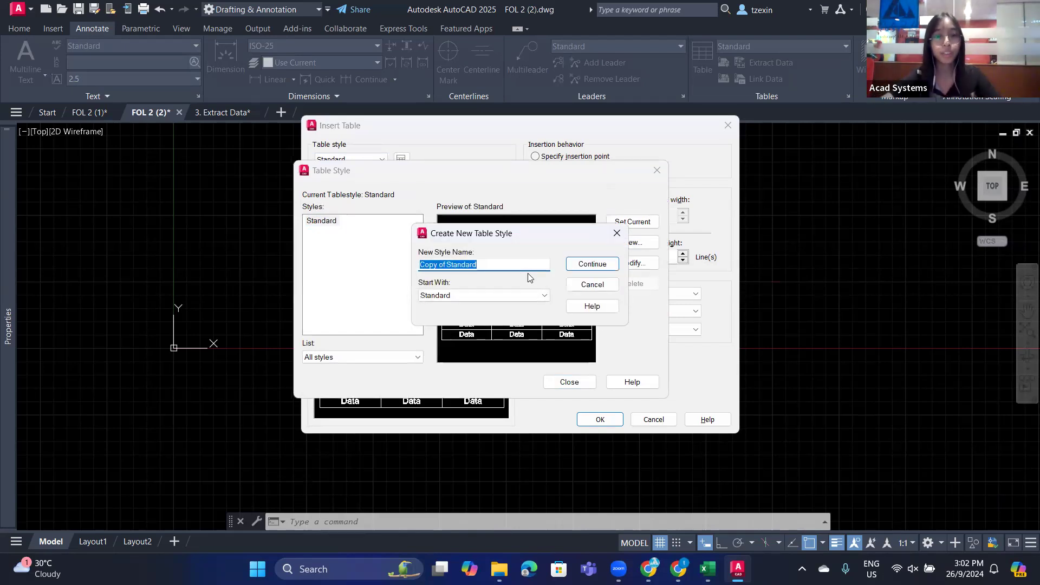
text(New)
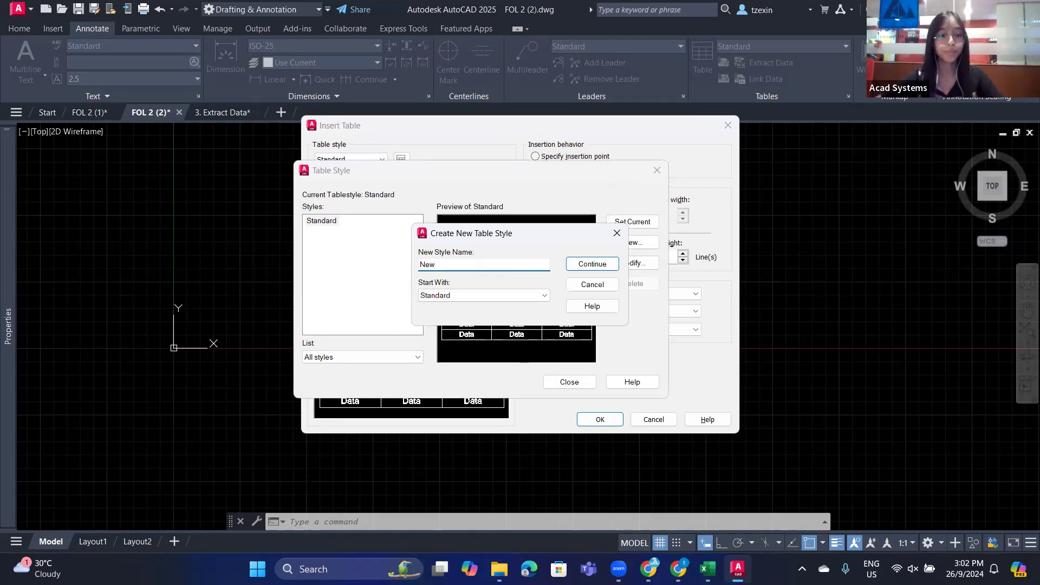
click(590, 263)
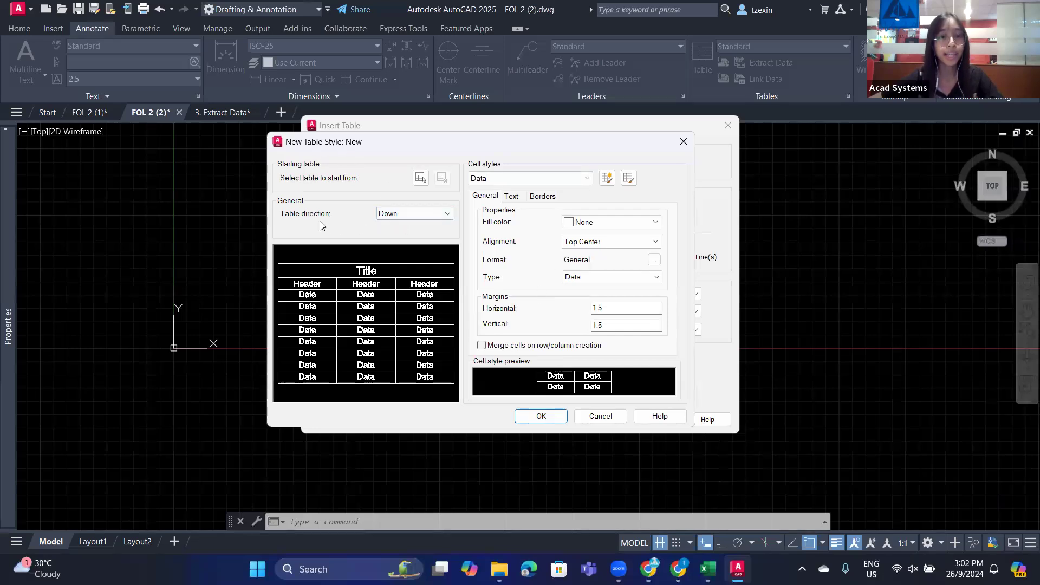
Try the Up table direction for the new style, and set it back to Down
click(413, 213)
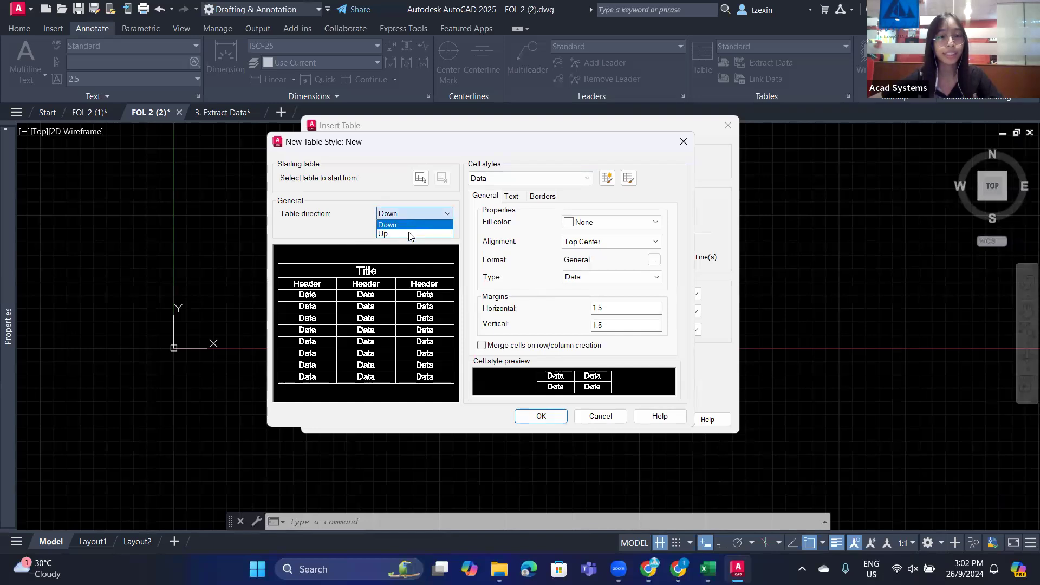
click(408, 233)
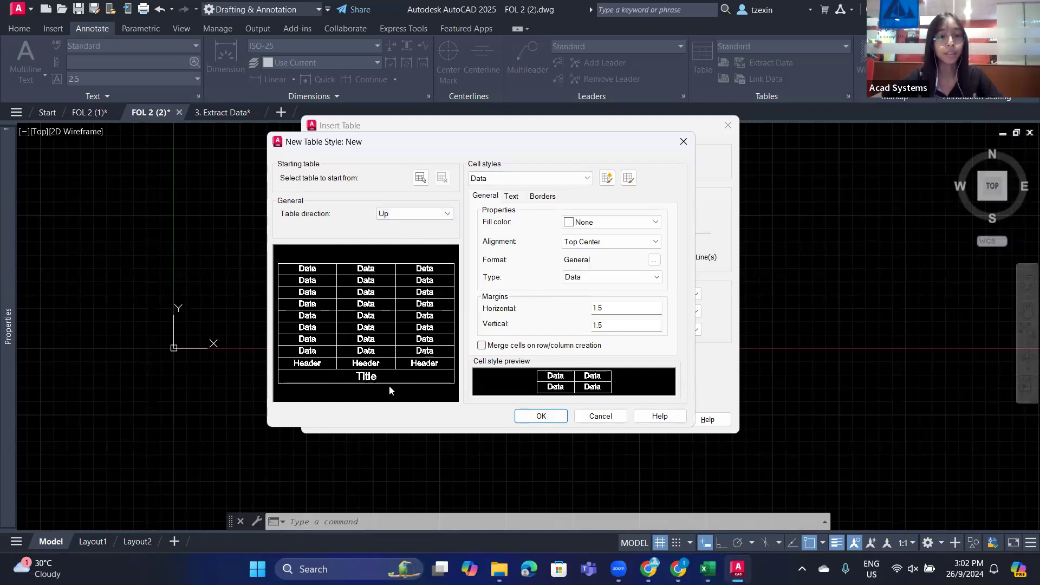
click(435, 213)
click(432, 225)
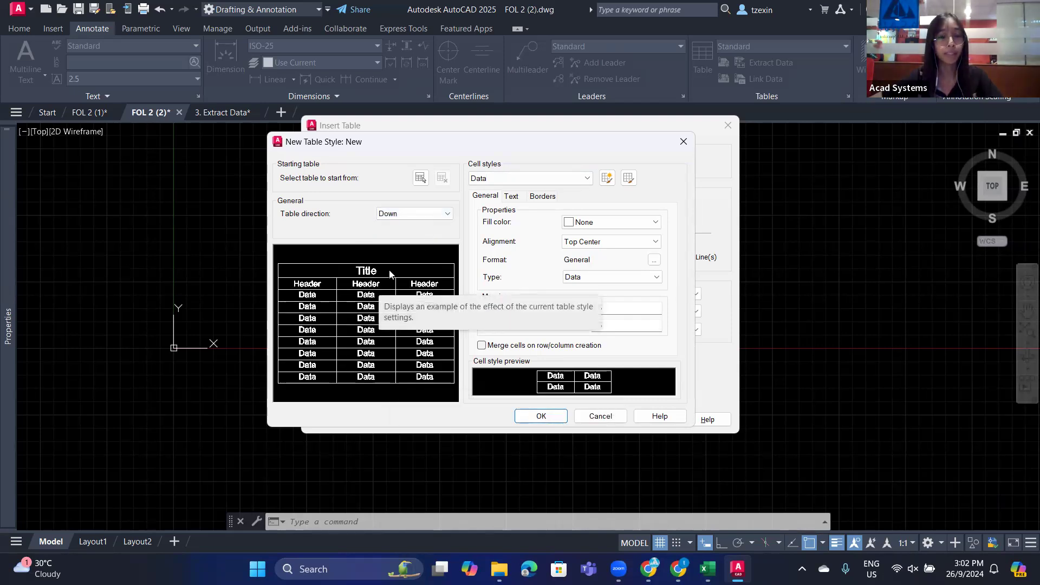
Give the Title cell style a Yellow fill, Middle Center alignment and the Label type
click(513, 179)
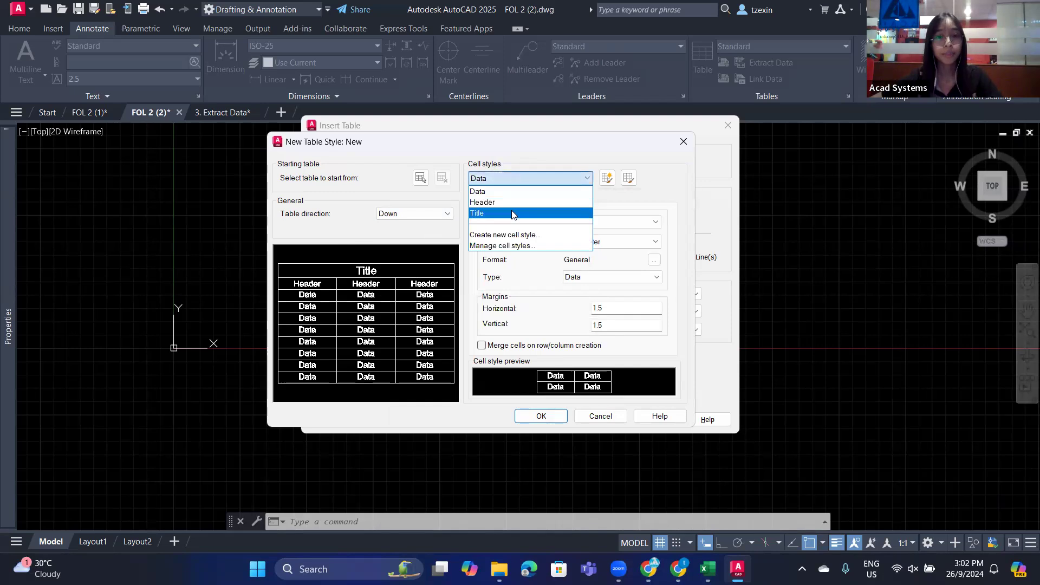
click(512, 214)
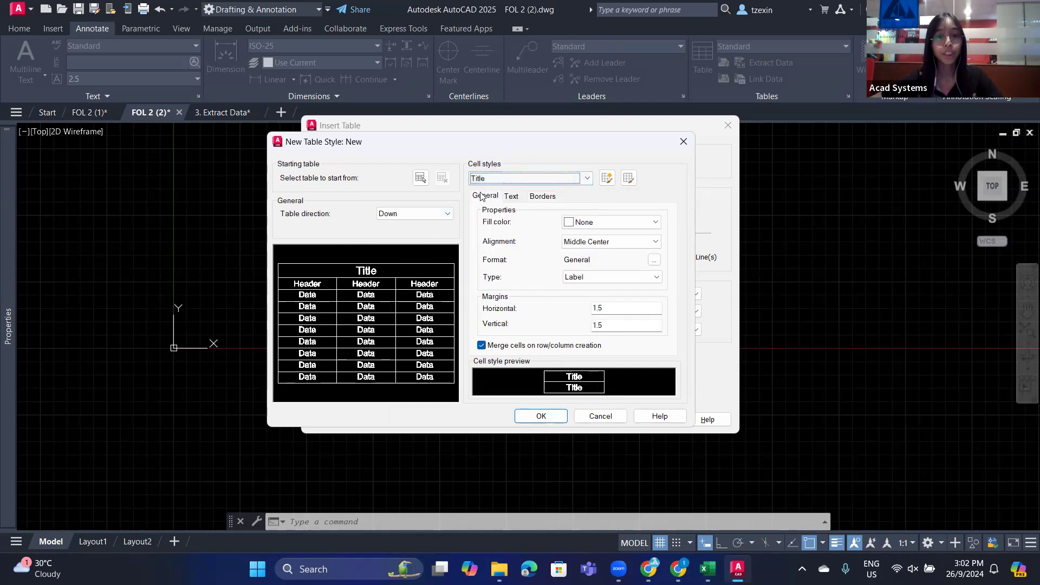
click(588, 223)
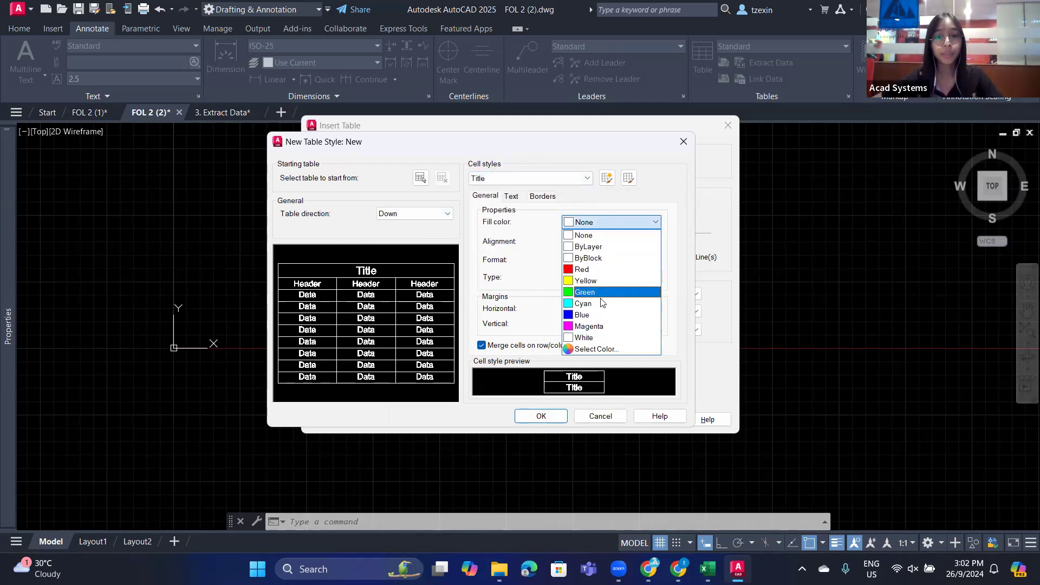
click(616, 281)
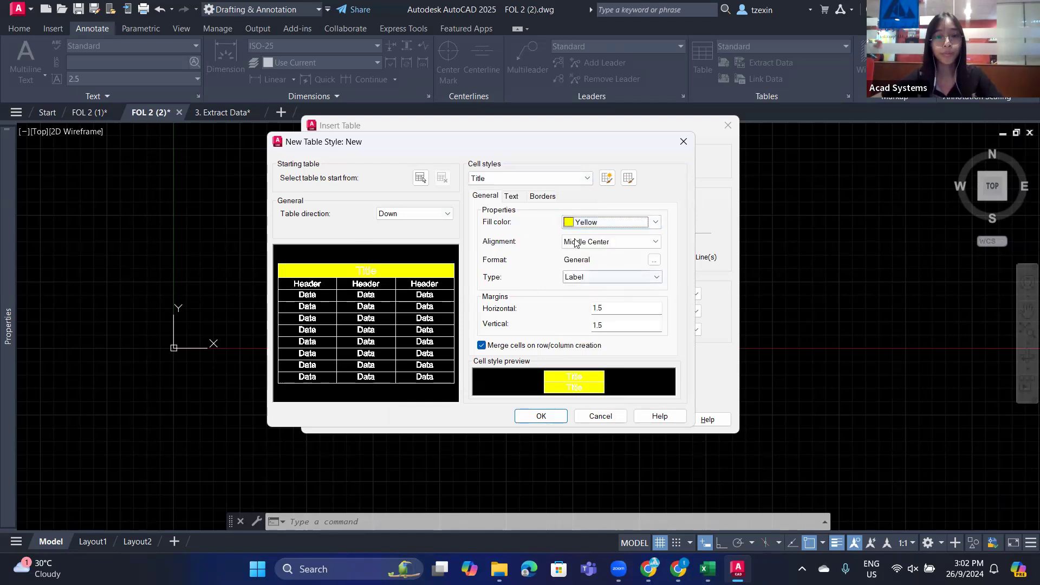
click(596, 242)
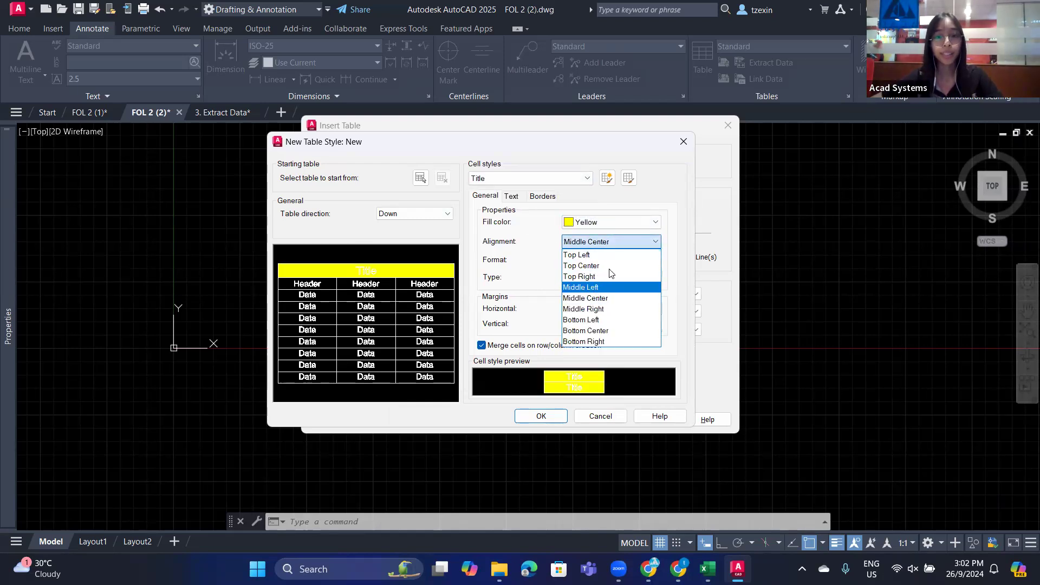
click(605, 301)
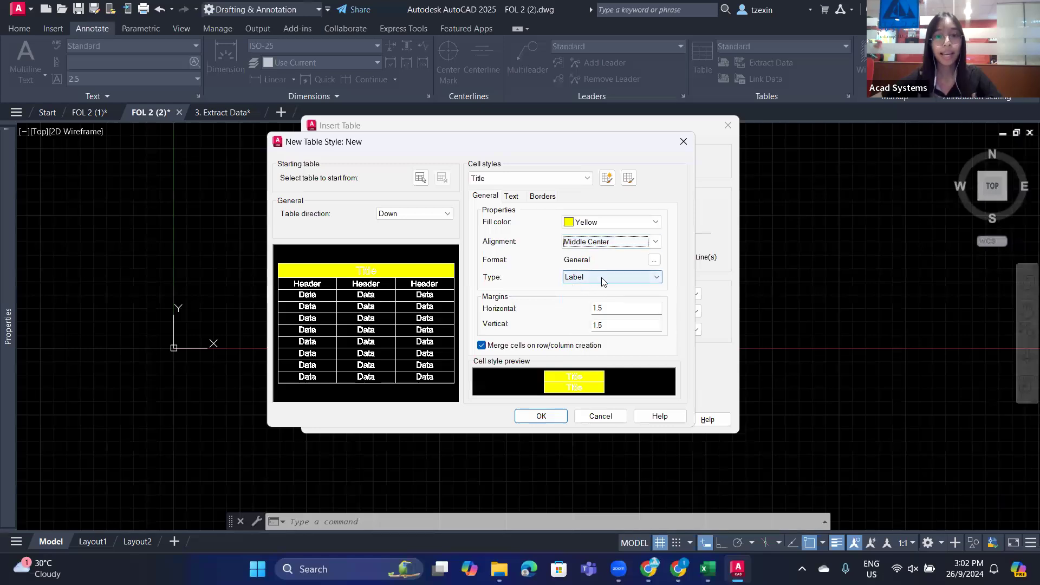
click(603, 278)
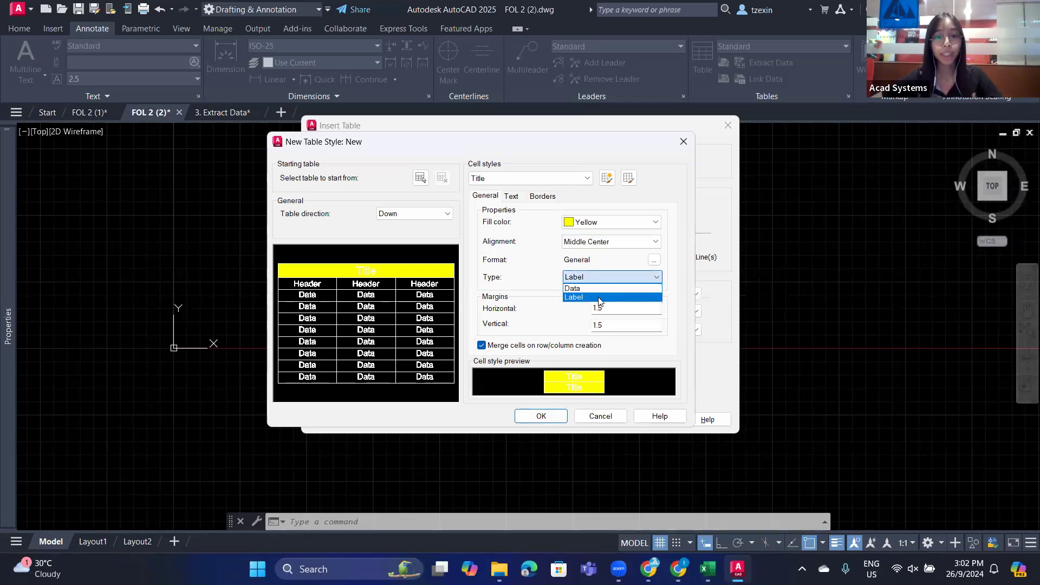
click(599, 298)
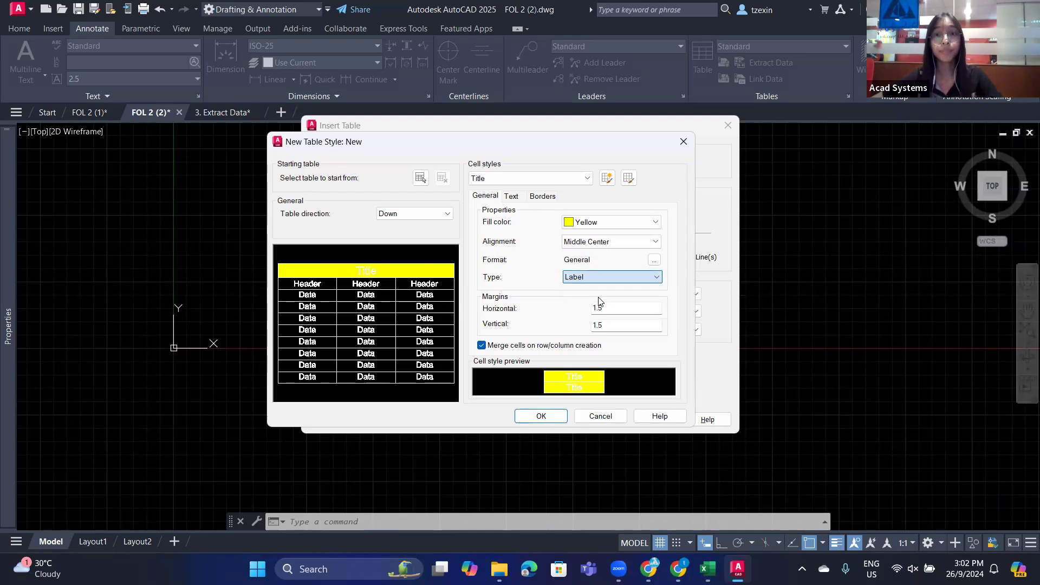
Go to the Title cell style's text properties and examine the available text style settings
click(512, 196)
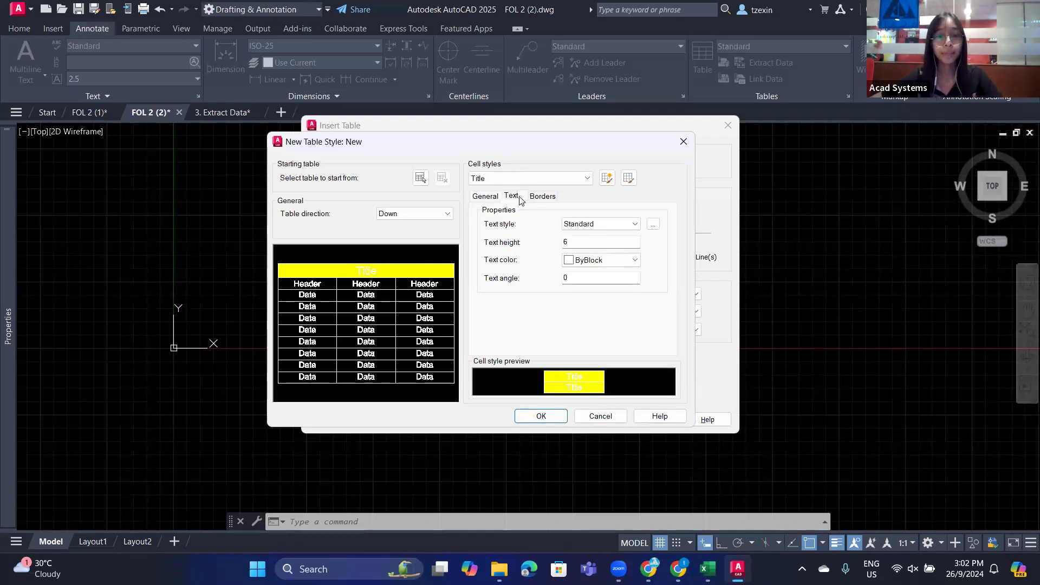
click(599, 227)
click(652, 225)
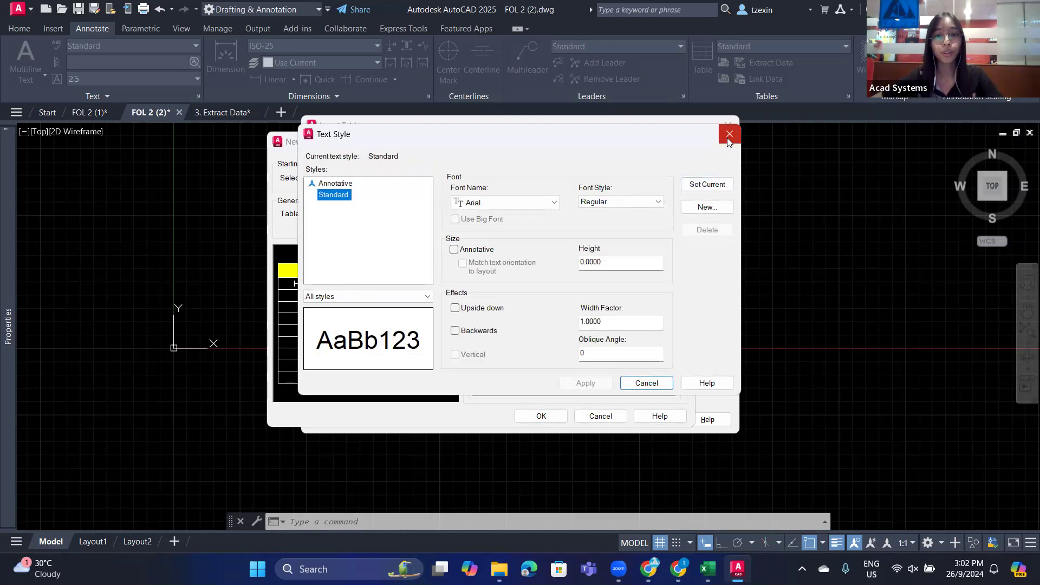
click(729, 135)
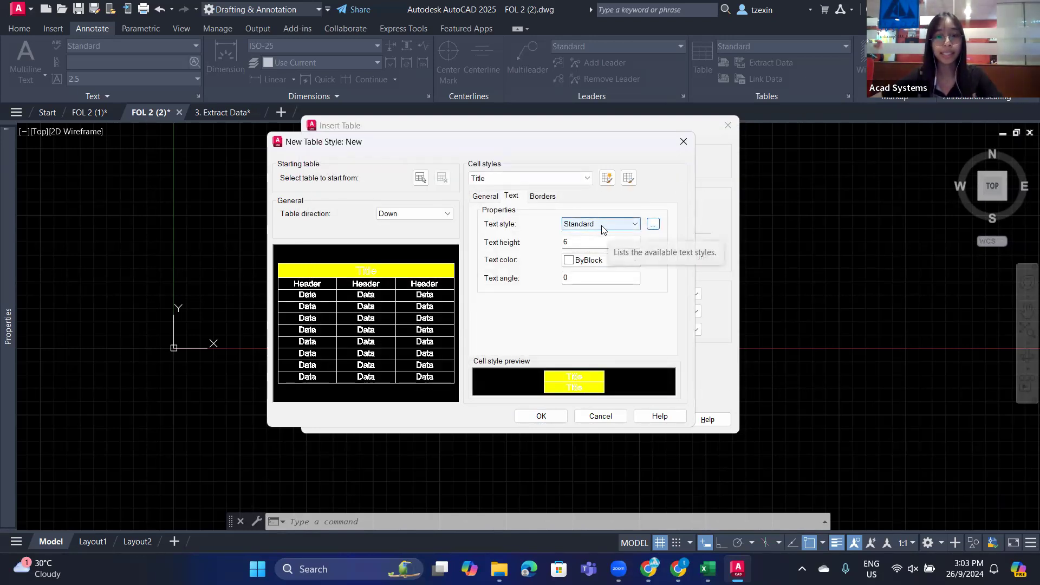
Set the Title text height to 12 and its text color to index color 250
double_click(589, 241)
text(12)
click(594, 262)
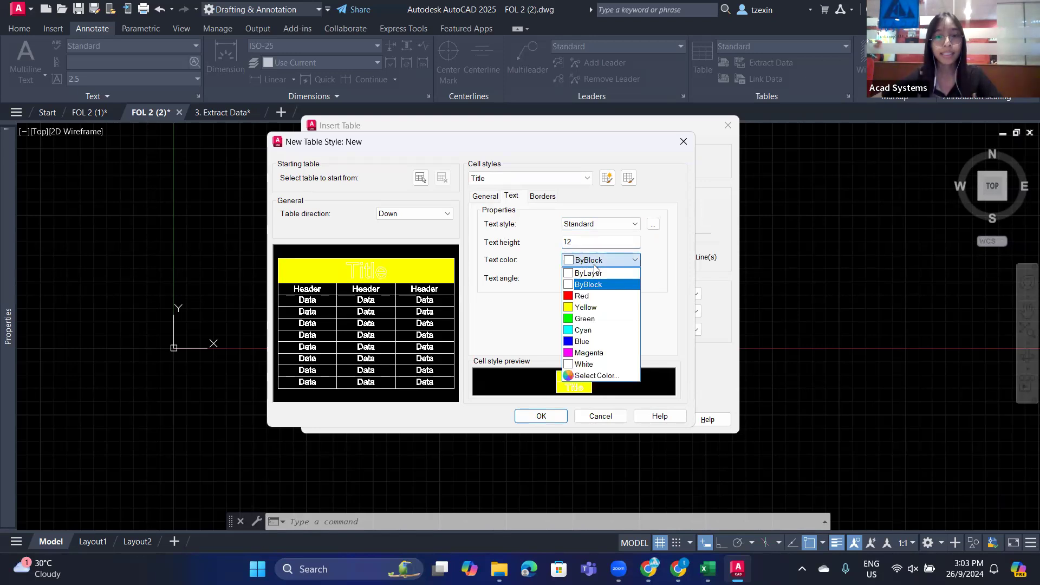
click(598, 374)
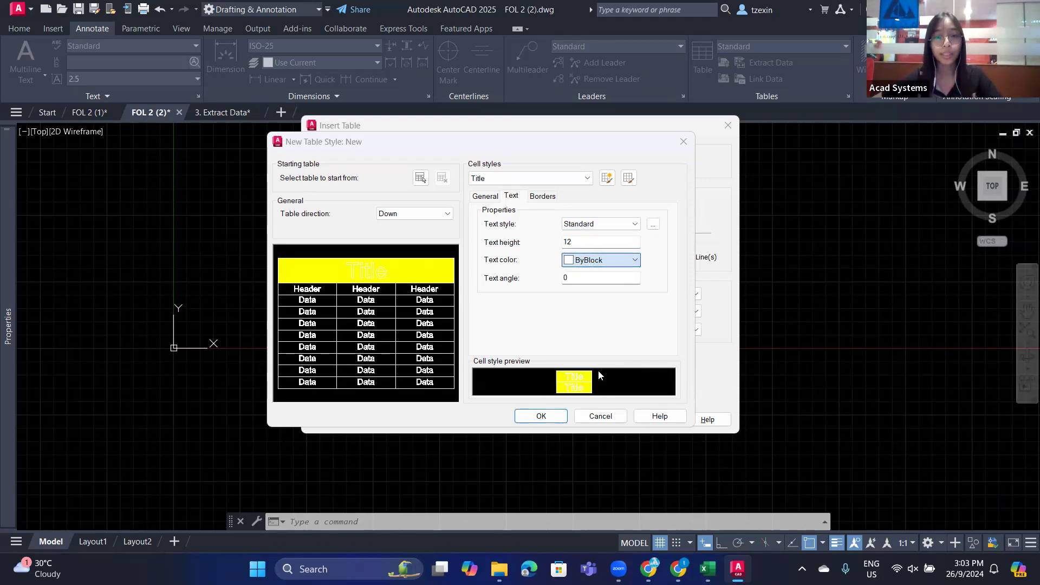
click(473, 304)
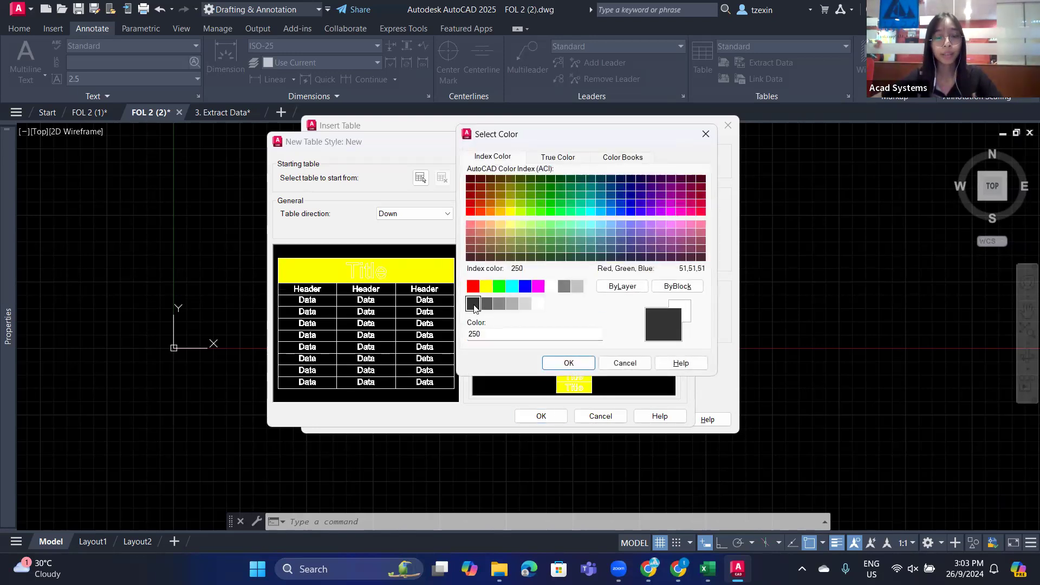
click(569, 364)
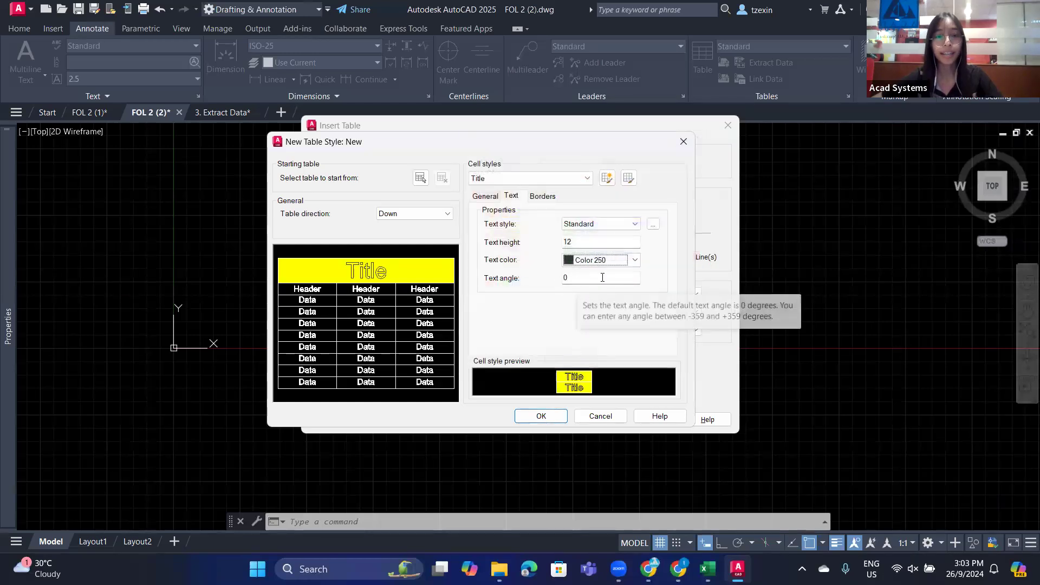
Set the Title cell style's border lineweight to 0.30 mm and border color to Blue
click(554, 197)
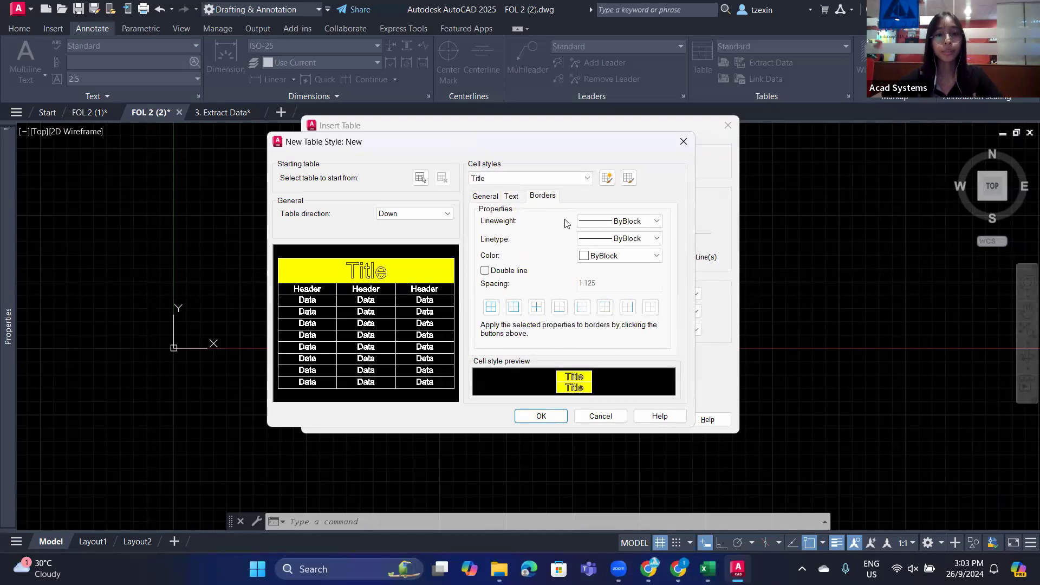
click(657, 222)
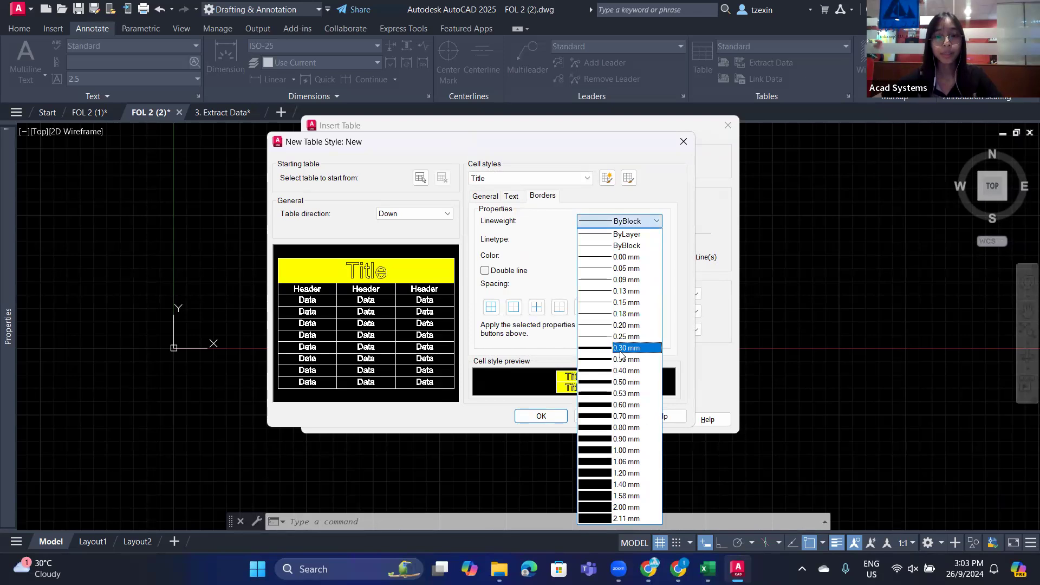
click(626, 349)
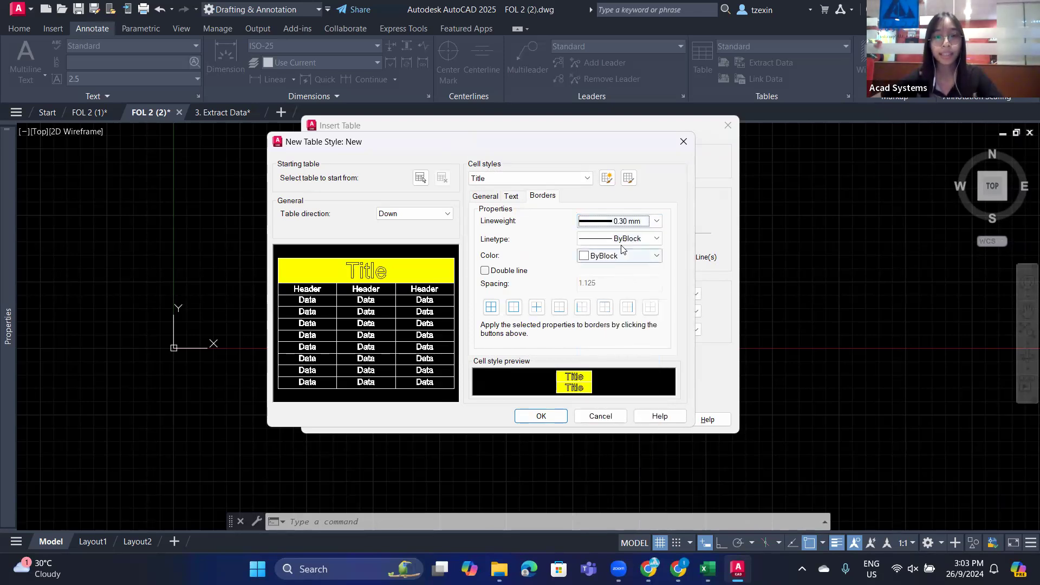
click(611, 261)
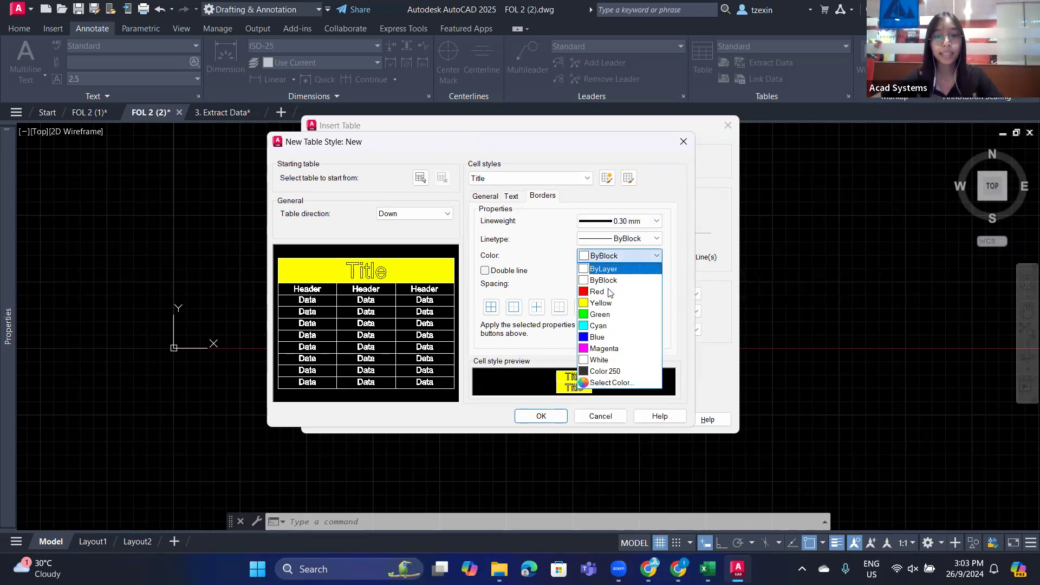
click(601, 337)
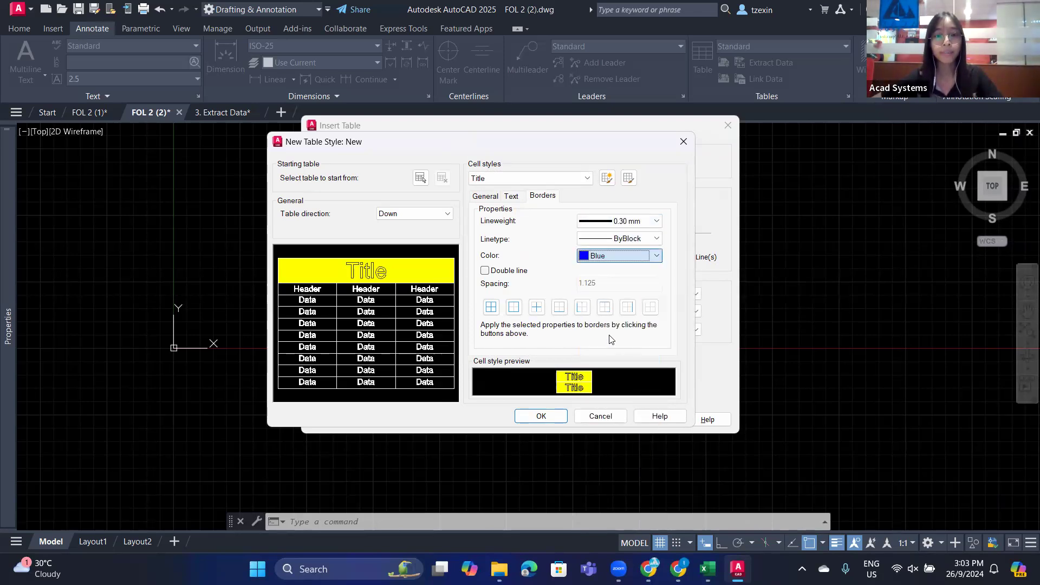
Examine the loaded linetypes available for the Title borders without choosing one
click(606, 238)
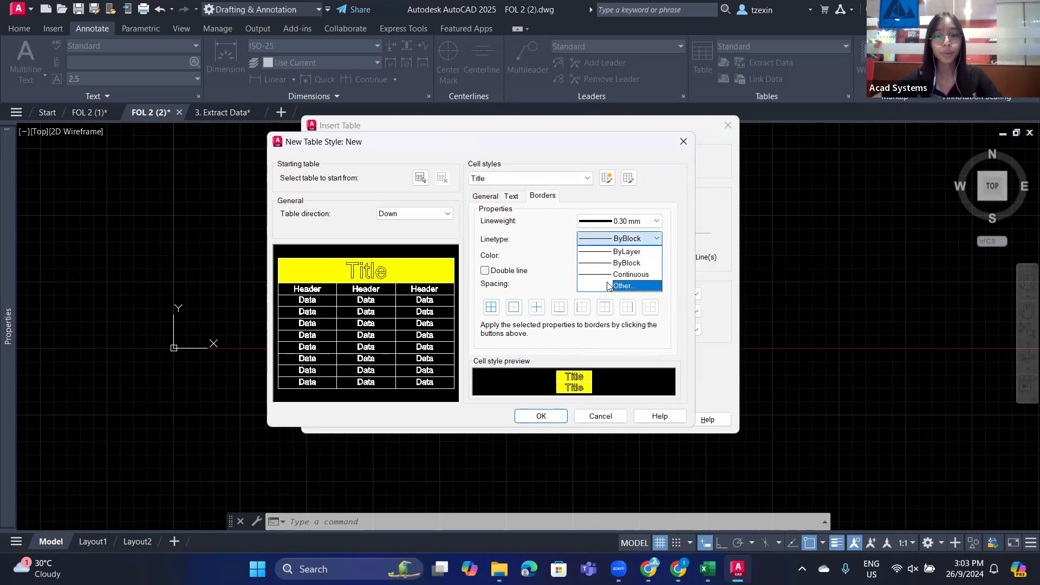
click(608, 286)
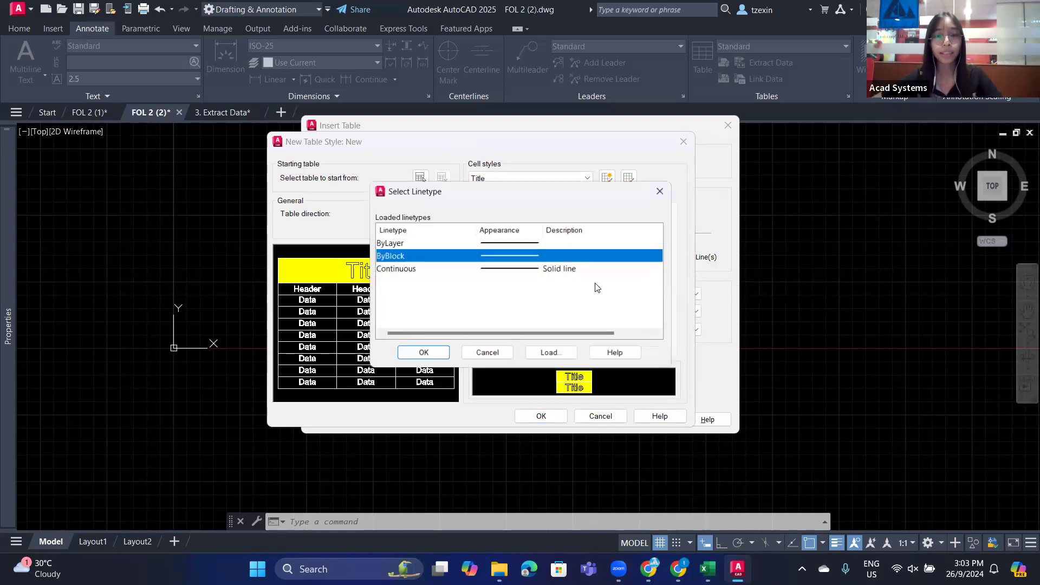
click(671, 188)
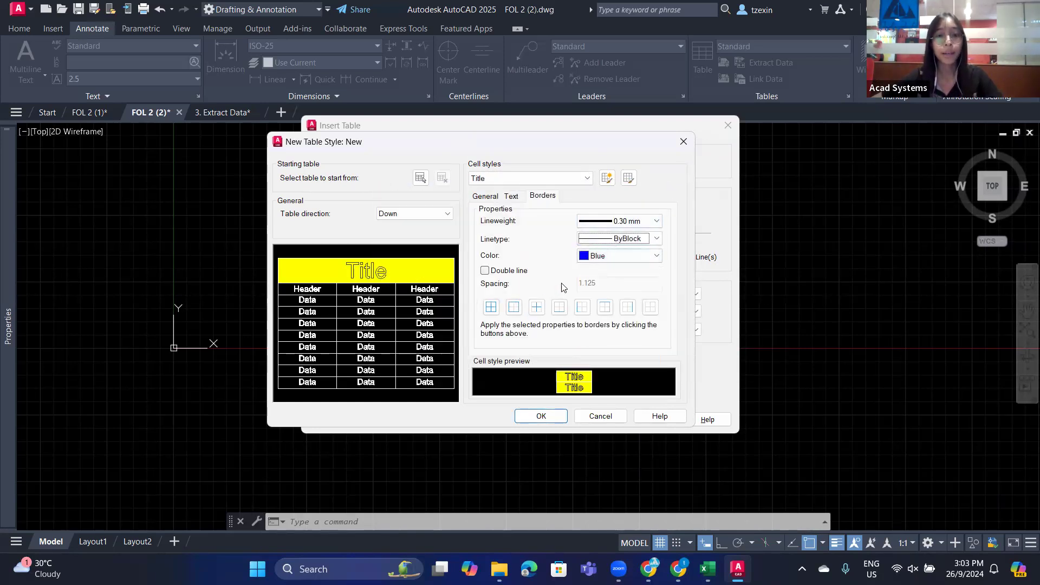
Apply the border properties to the outside borders of the Title cell style, save the New table style and return to the table insertion settings
click(515, 306)
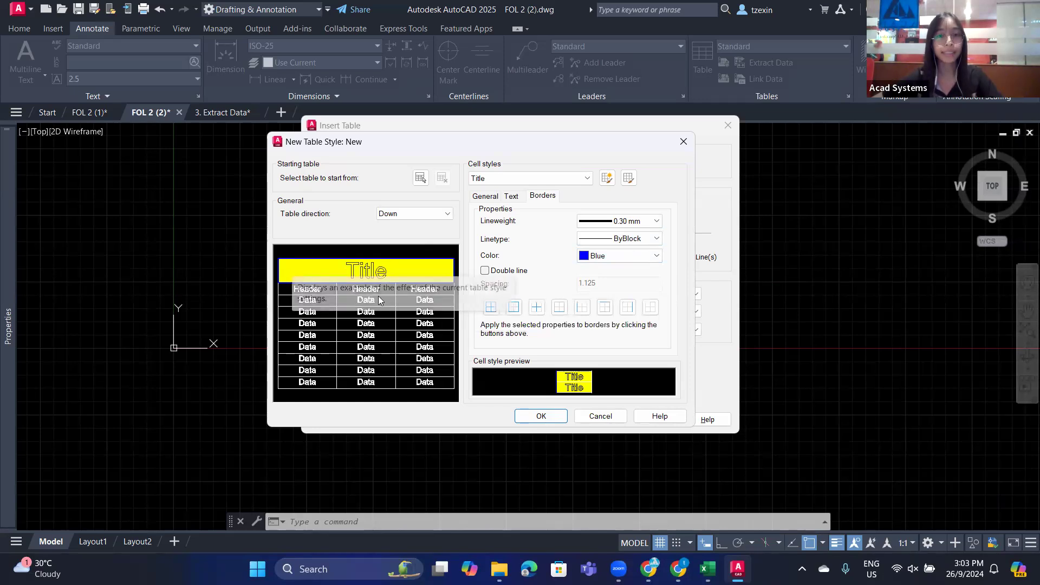
click(541, 416)
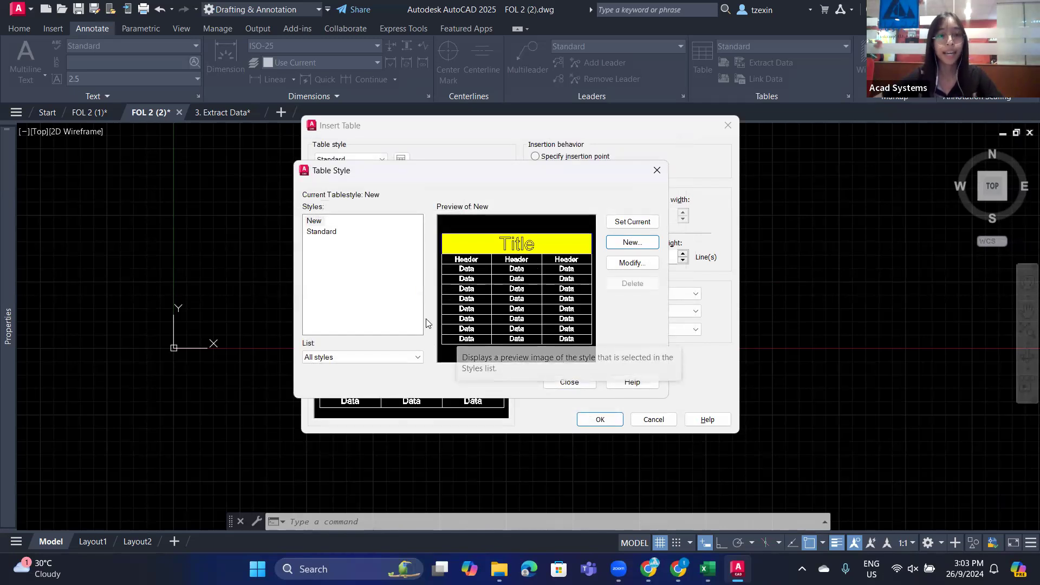
click(570, 382)
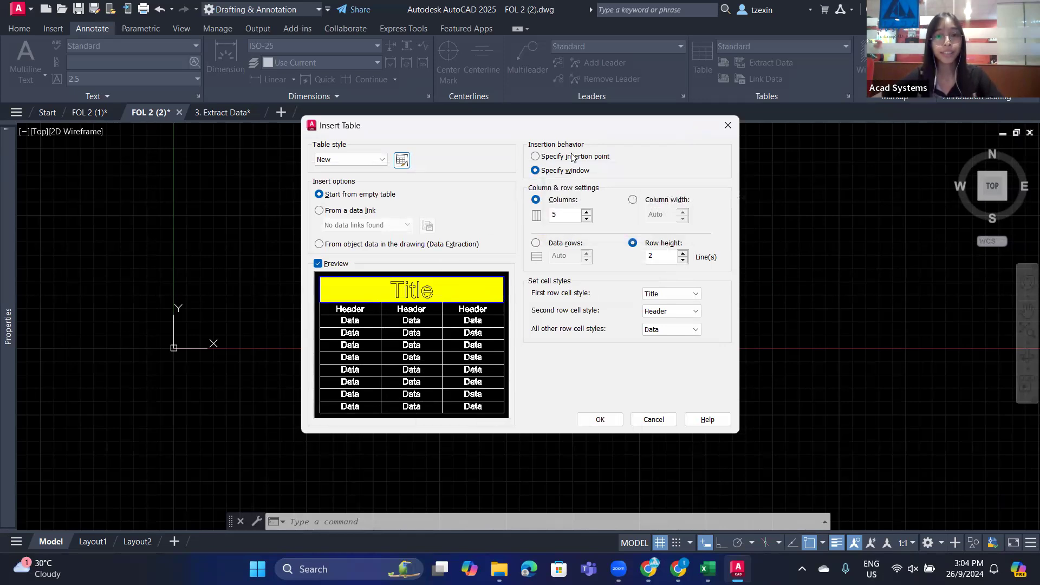
Set the table to be placed by insertion point with 4 columns, 6 data rows, column width 100 and row height 2
click(536, 158)
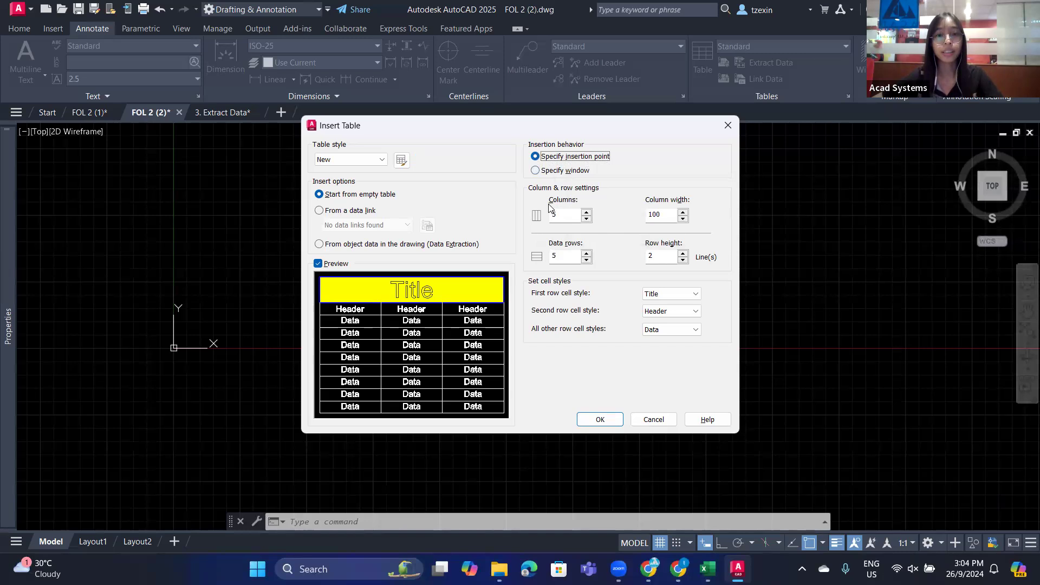
double_click(564, 215)
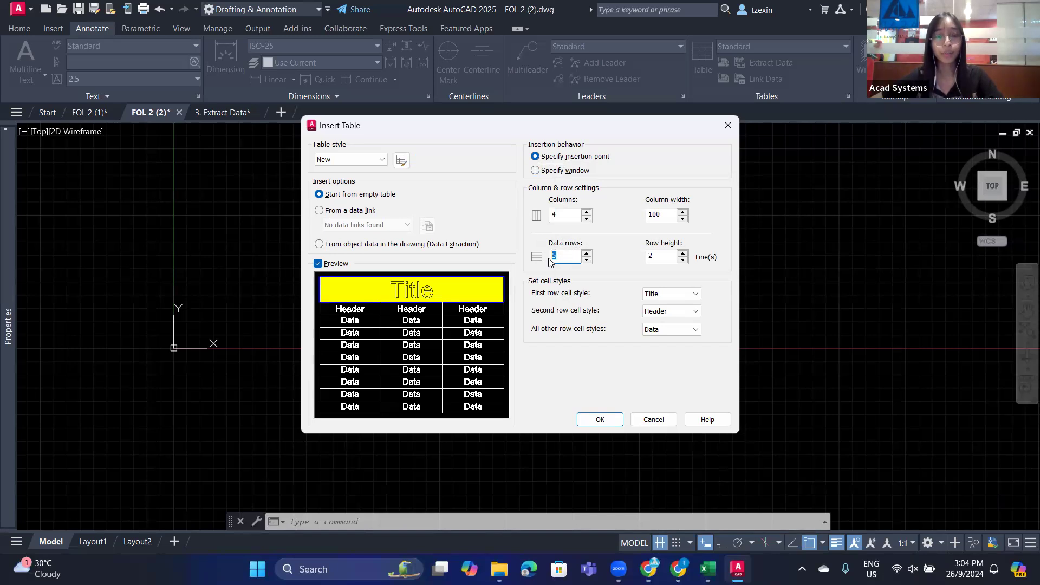
click(671, 214)
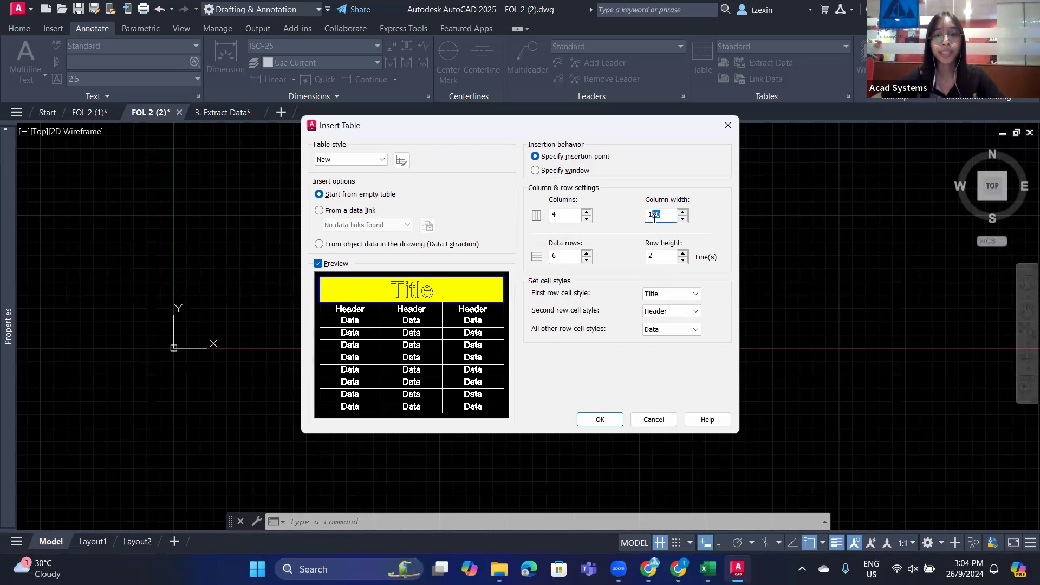
click(660, 259)
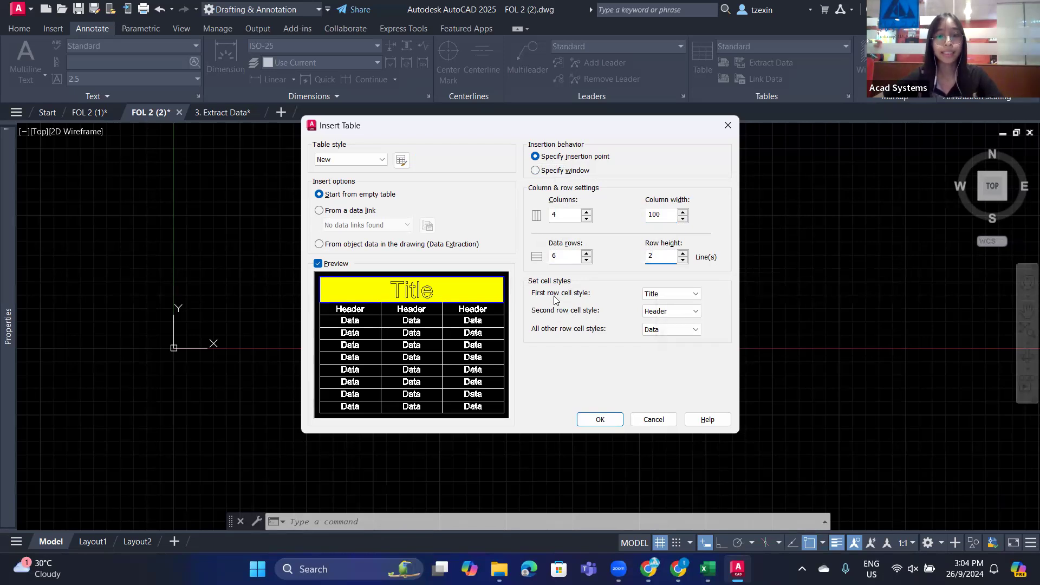
Try the Data cell style for the table's first and second rows
click(662, 297)
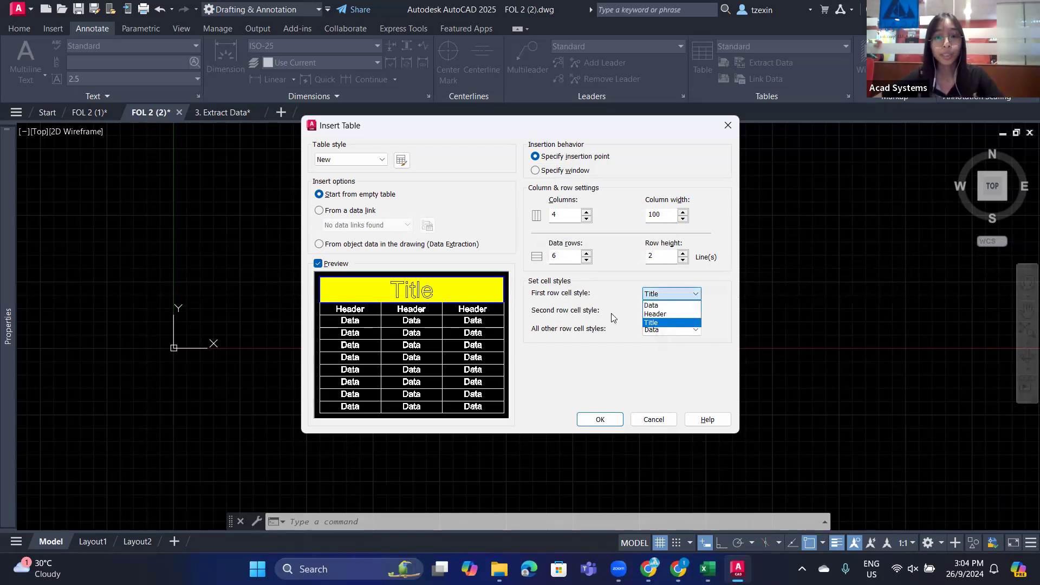
click(669, 305)
click(668, 313)
click(667, 332)
click(675, 314)
click(670, 324)
Set the first row cell style to Title and the second row cell style to Header
click(673, 295)
click(656, 323)
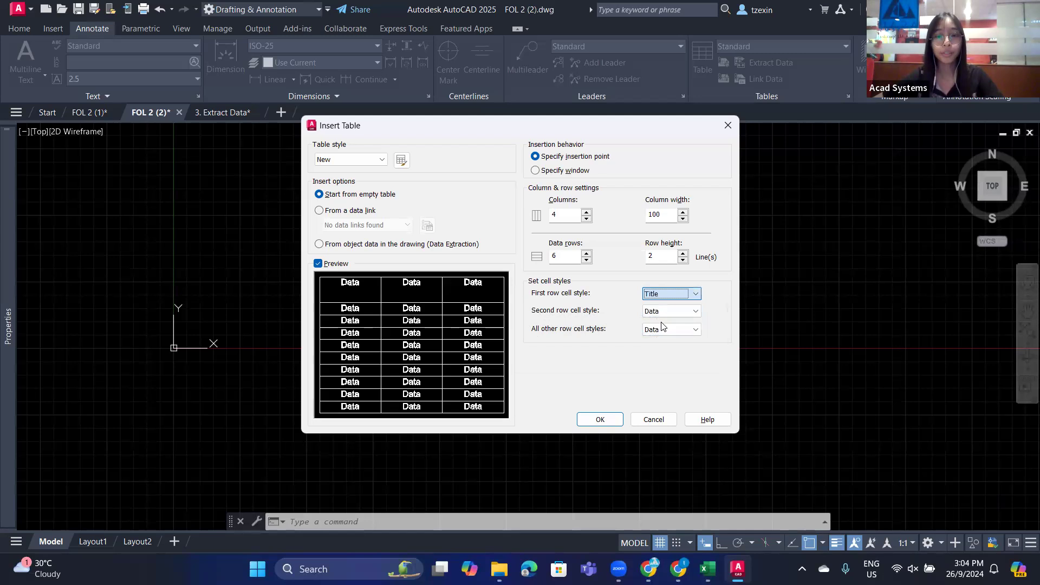
click(668, 312)
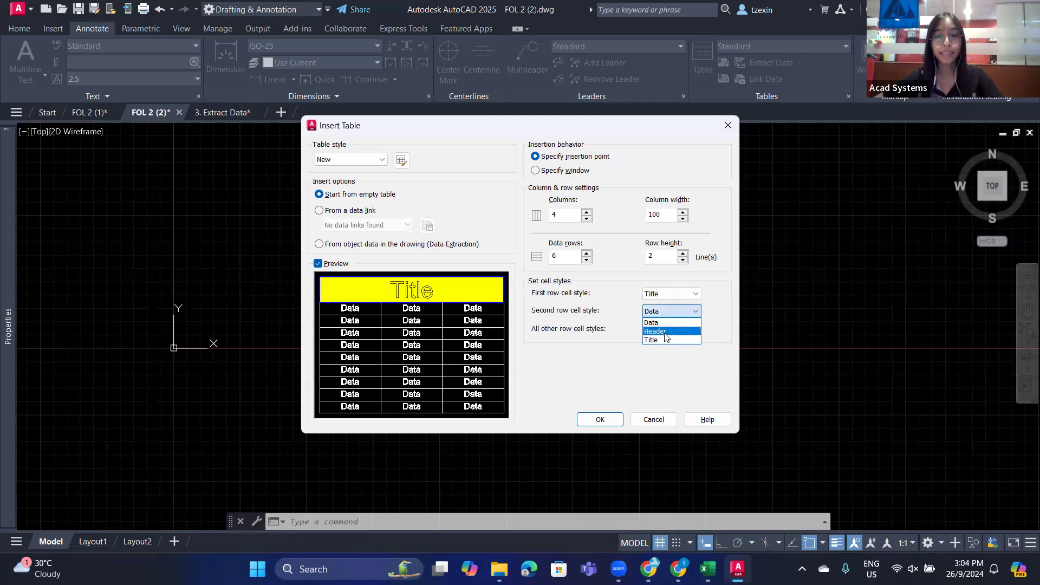
click(662, 331)
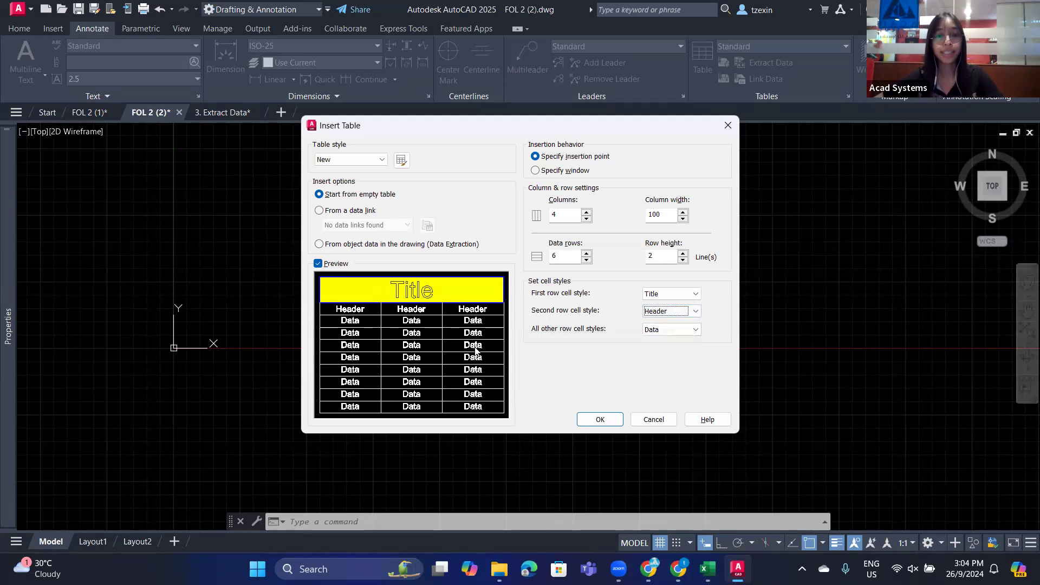
Accept the table settings and place the table in the empty drawing area, just above and beyond the origin along X
click(602, 420)
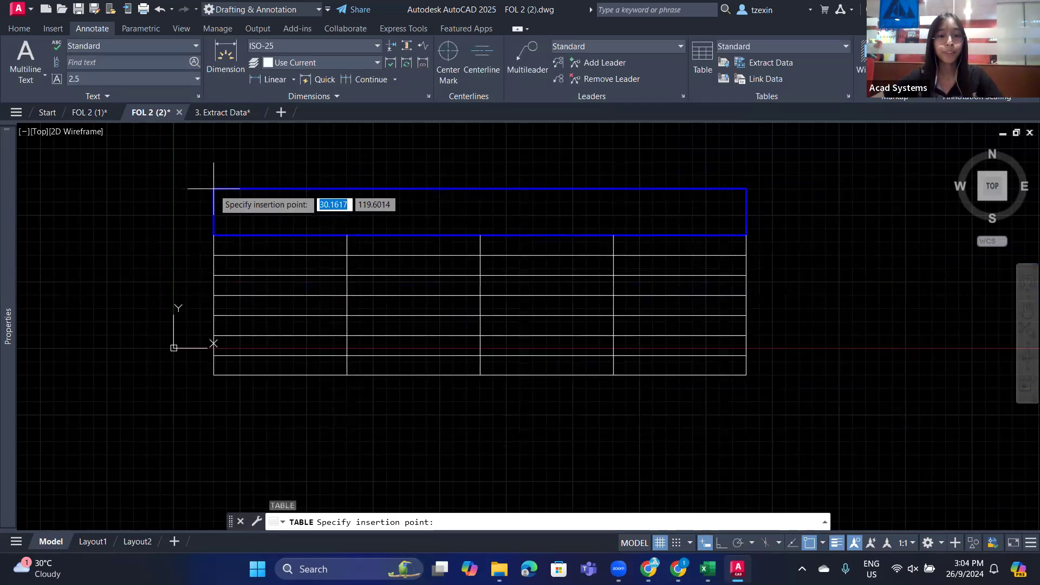
middle_drag(267, 237, 161, 201)
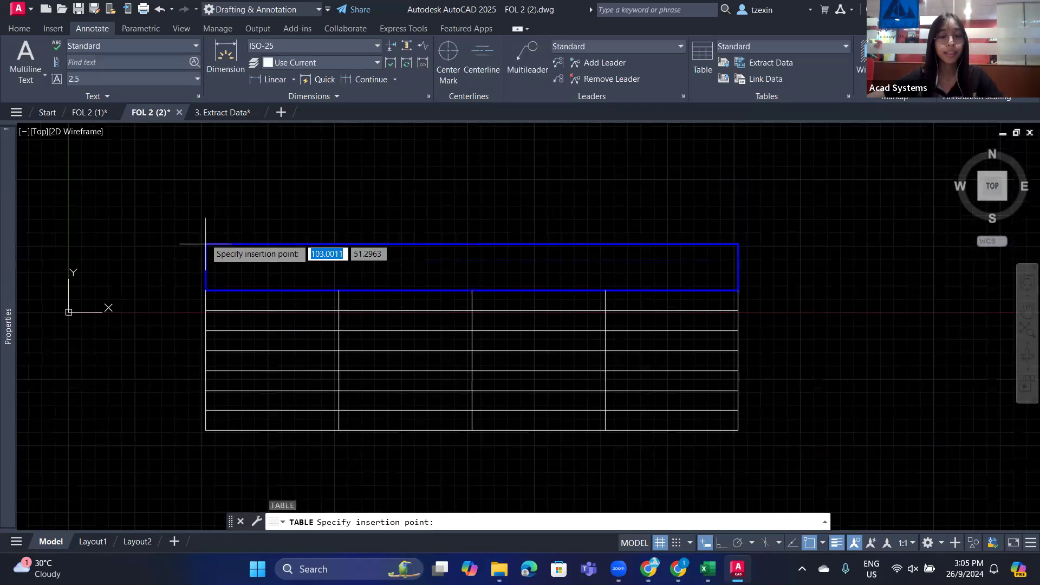
click(236, 218)
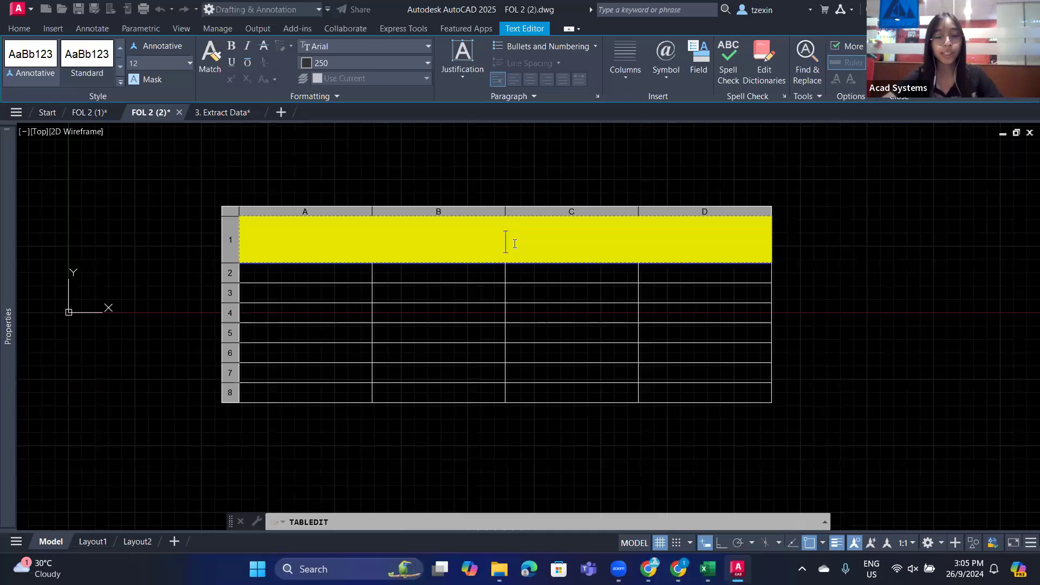
Enter Acad Systems as the table title, with Heading 1 and Heading 2 in the first two header cells
text(ad Systems)
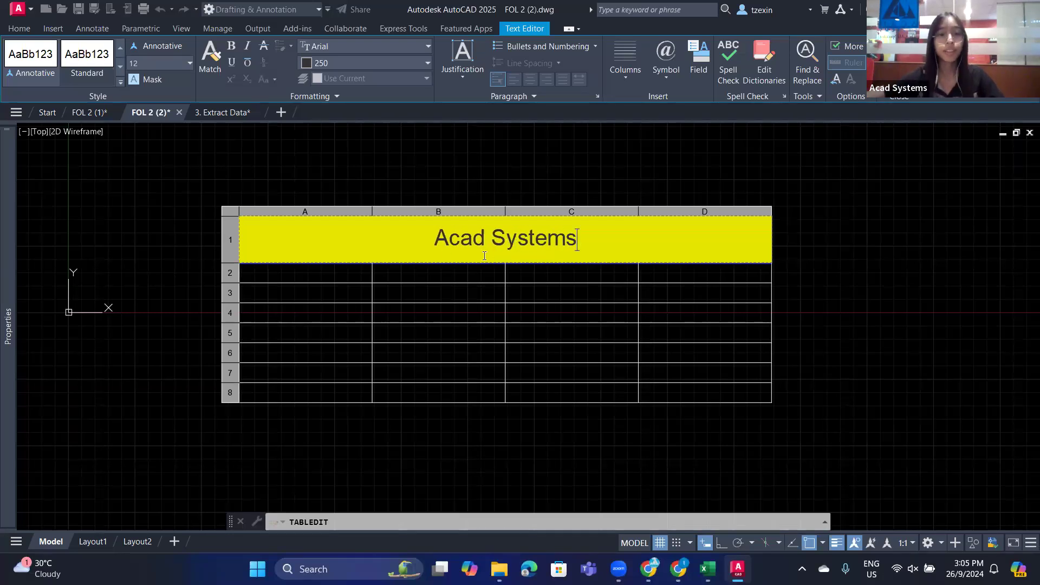
click(303, 274)
double_click(307, 276)
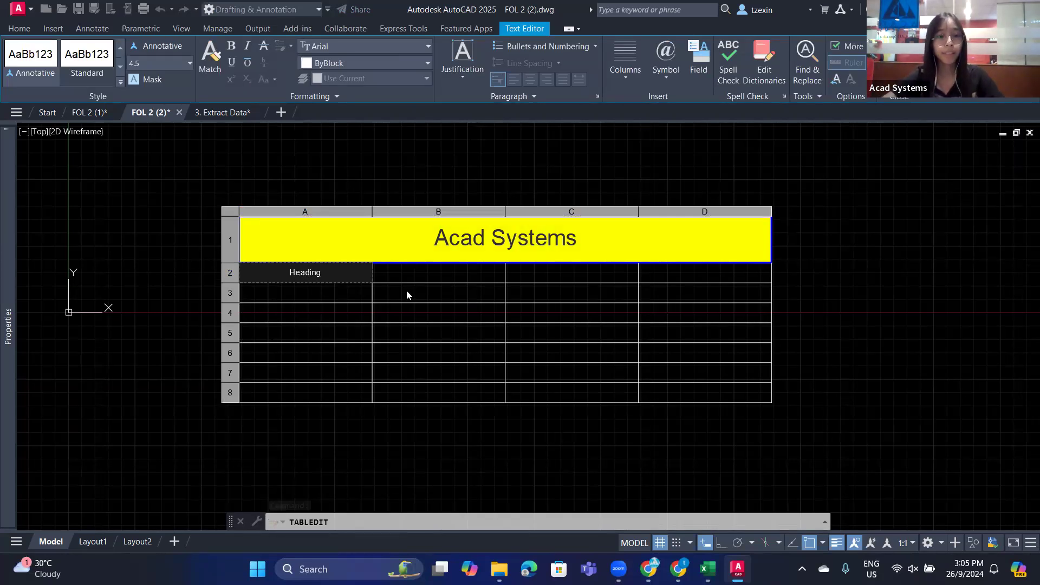
click(434, 277)
double_click(438, 276)
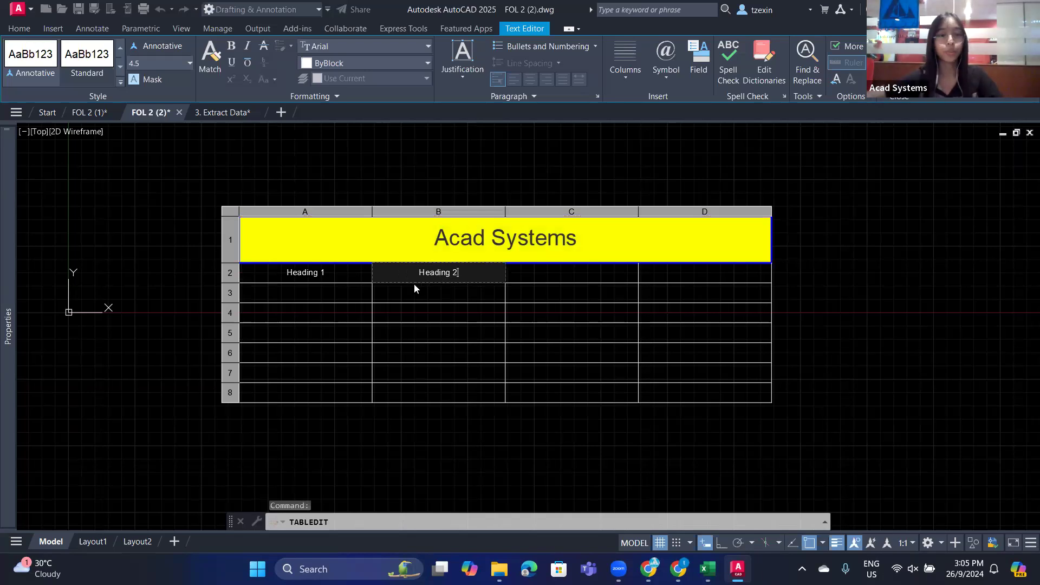
Enter 10 in cell A3 and text in cell A4, and finish editing the cells
click(332, 296)
double_click(332, 296)
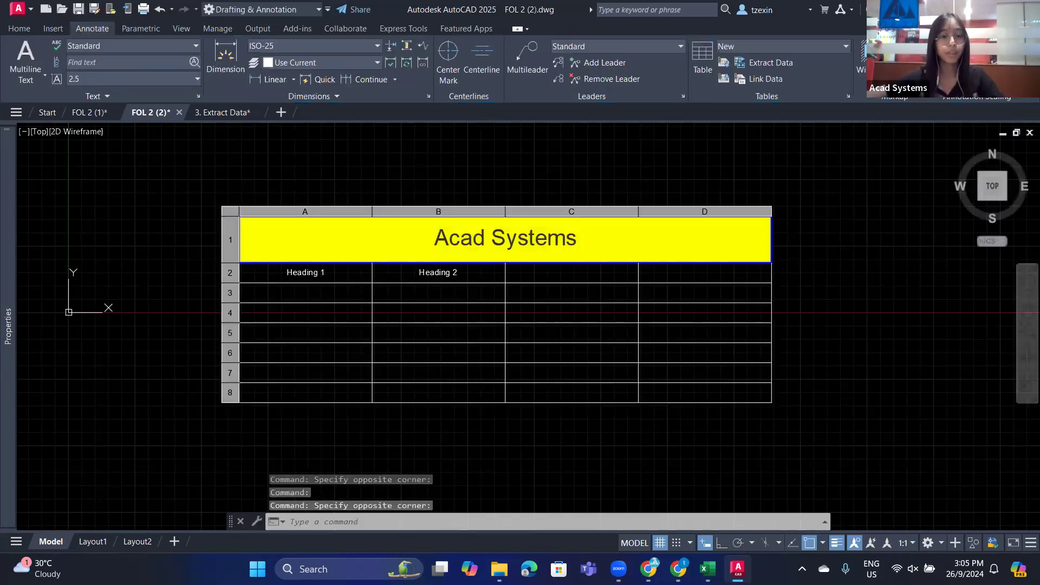
text(10)
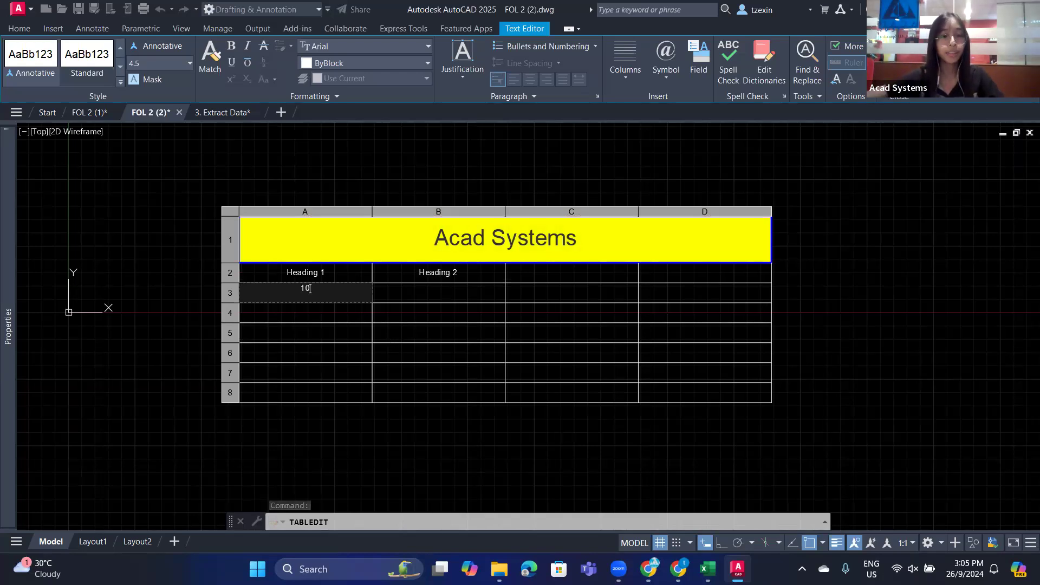
click(337, 302)
double_click(337, 311)
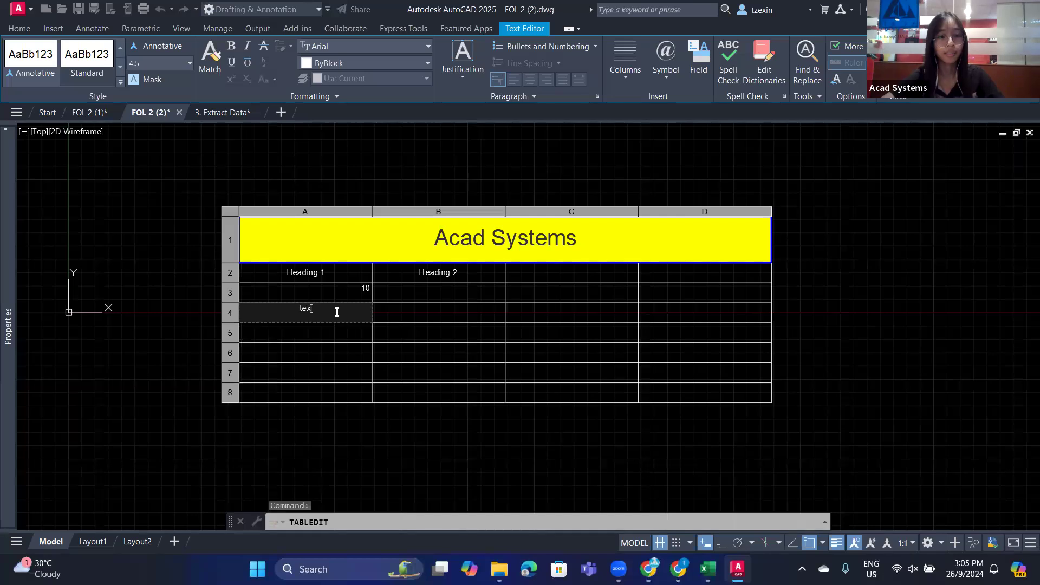
click(362, 346)
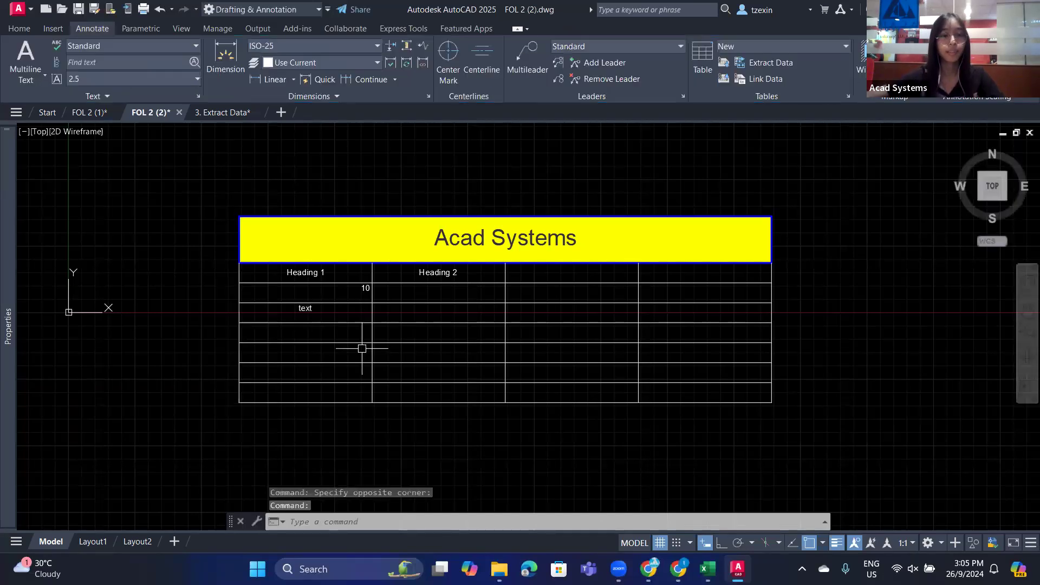
Select cell C3 and the title cell in turn to examine the editing options for individual table cells
middle_drag(532, 334, 490, 298)
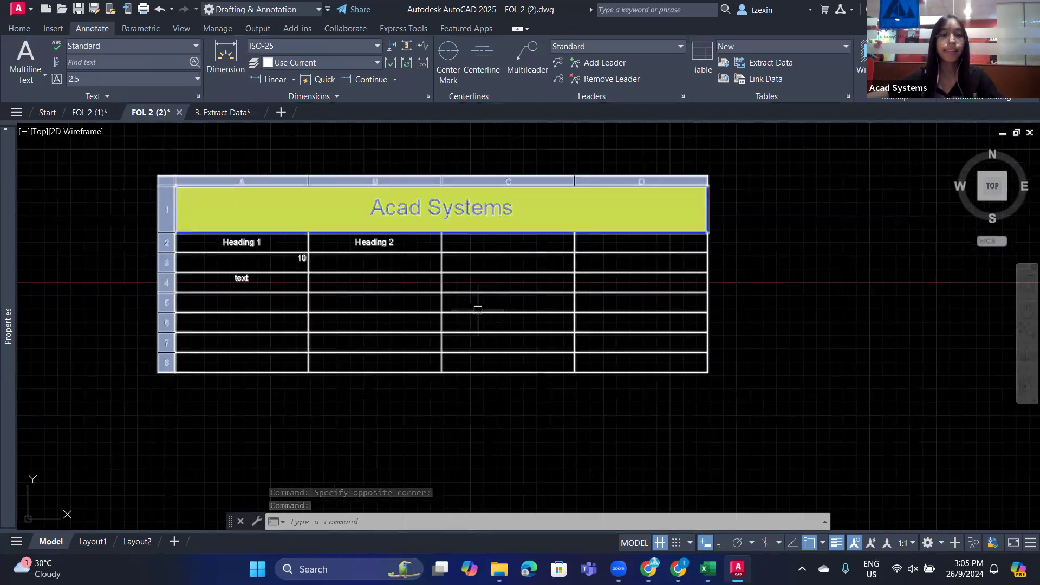
click(492, 301)
click(478, 260)
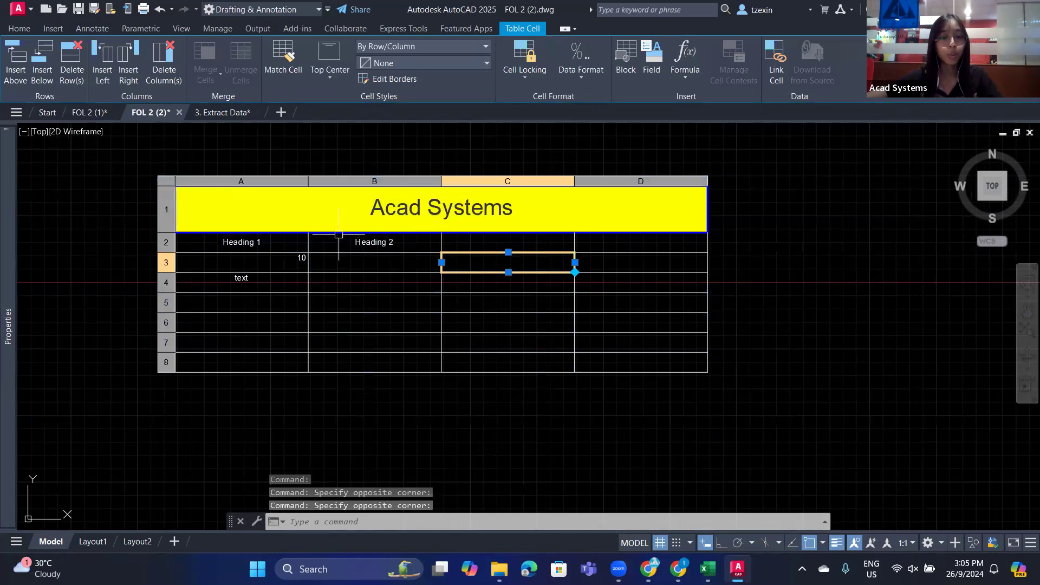
key(Escape)
click(306, 216)
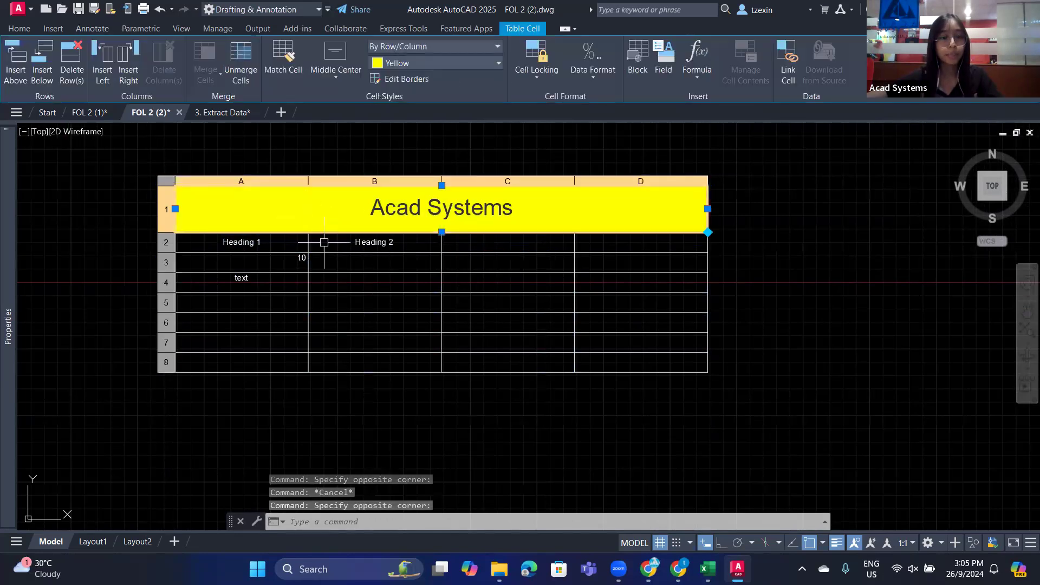
click(471, 306)
Select the whole table and shift its A/B and B/C column dividers to widen columns A and B and narrow column C
mouse_move(515, 395)
mouse_down()
mouse_move(425, 296)
mouse_move(442, 286)
mouse_up()
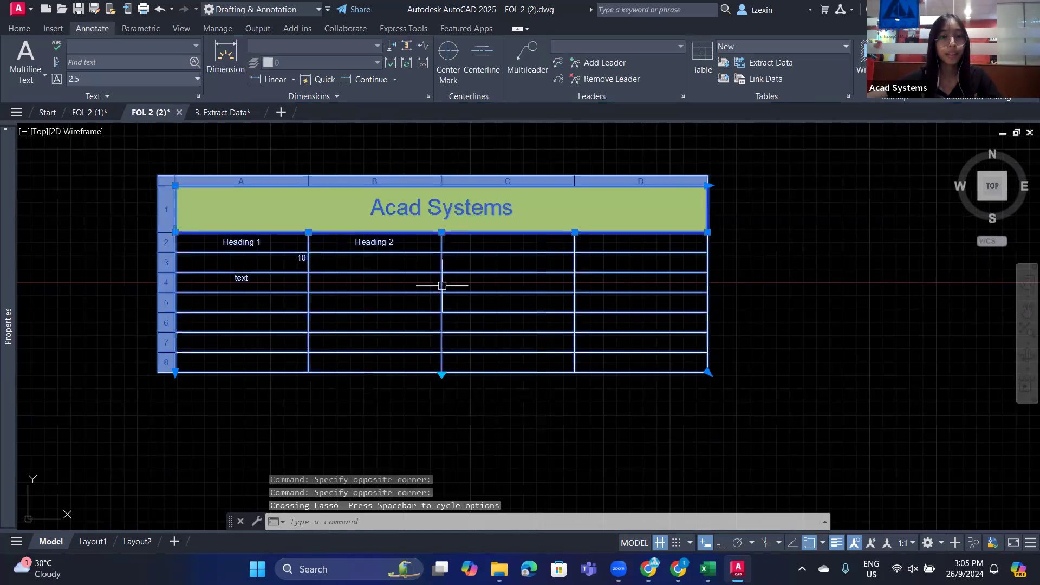
click(308, 231)
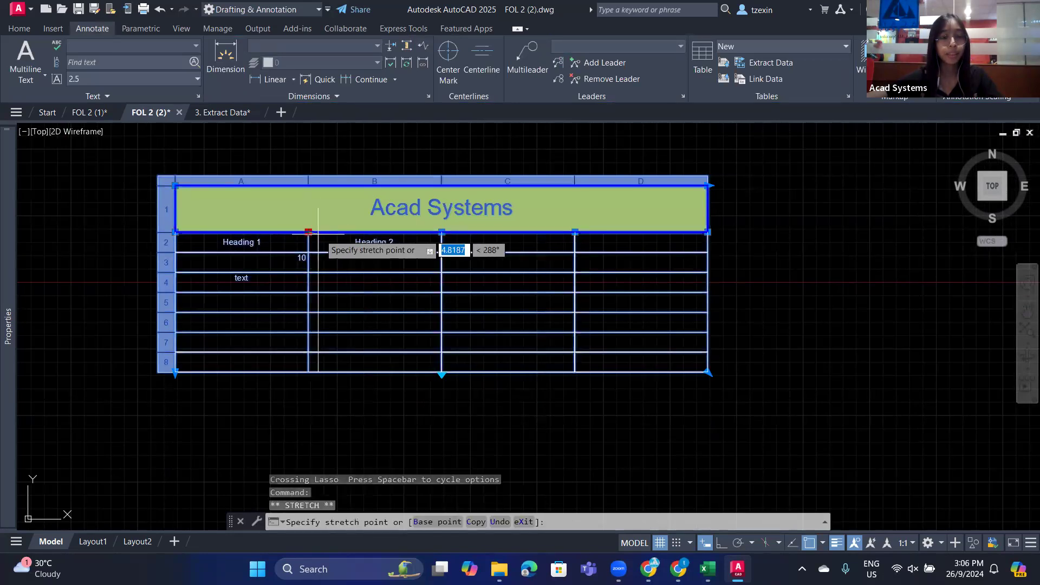
click(442, 231)
click(488, 232)
Uniformly stretch the table to a larger width and a larger height using its grips
middle_drag(645, 244, 568, 246)
click(633, 189)
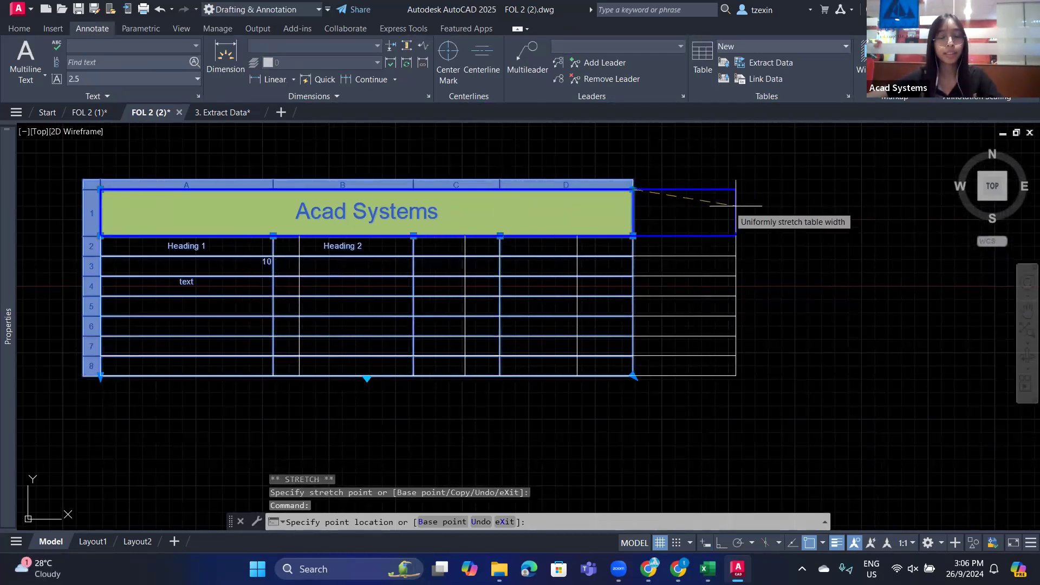
click(713, 212)
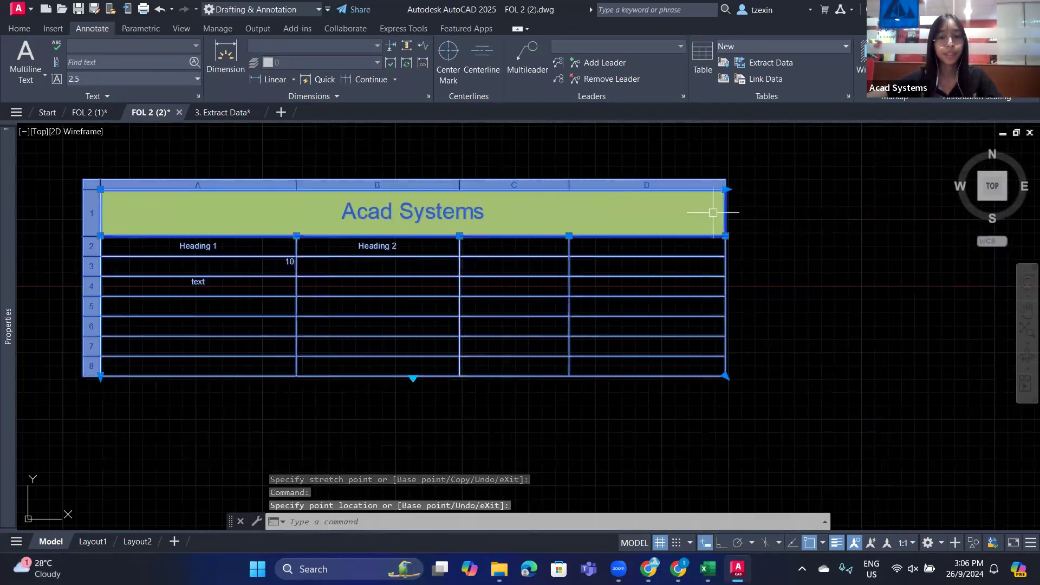
click(100, 376)
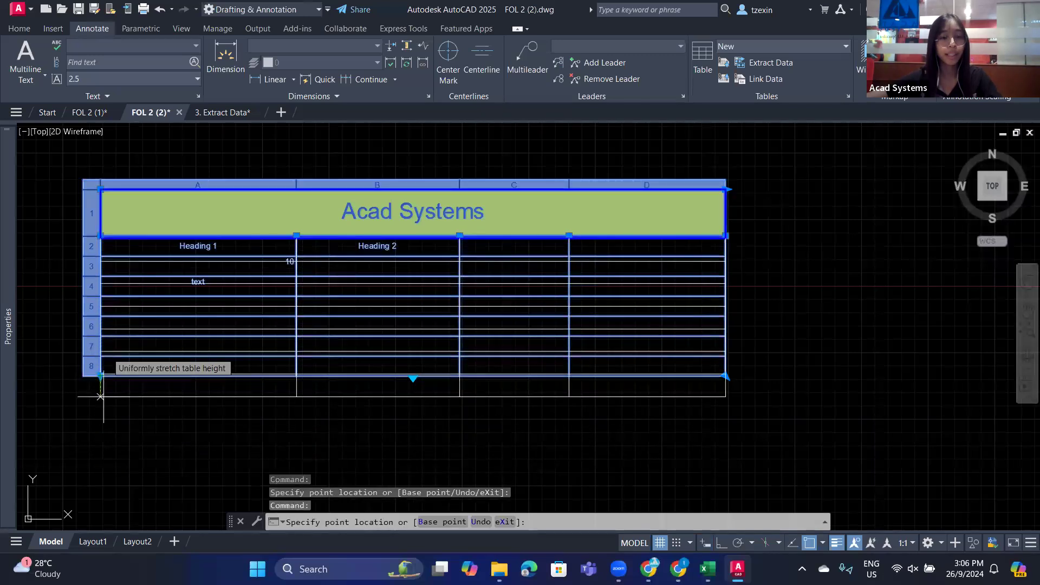
click(101, 437)
middle_drag(346, 404, 344, 383)
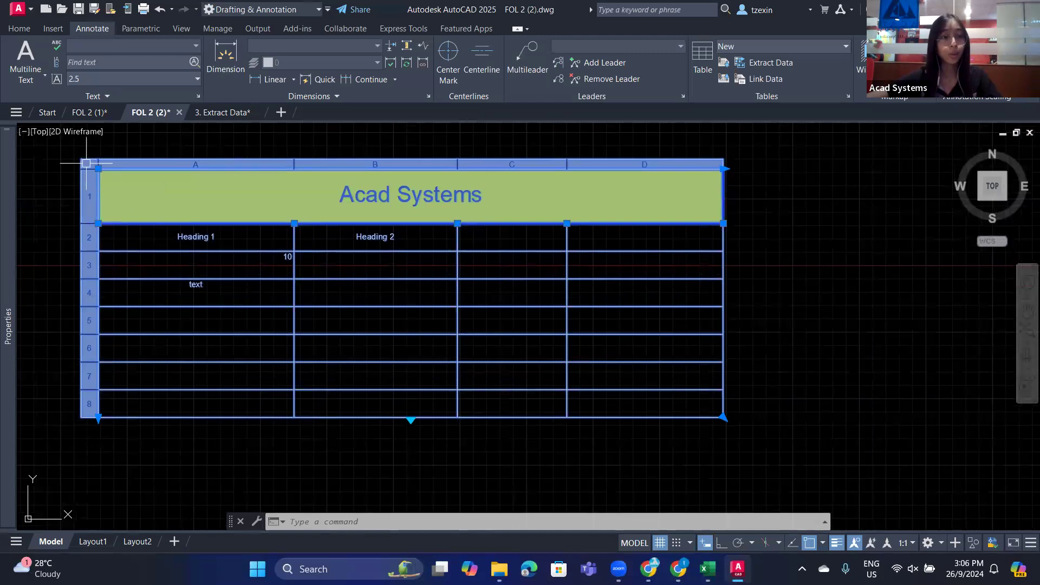
Size all columns of the selected table equally and clear the selection
scroll(83, 160, up, 5)
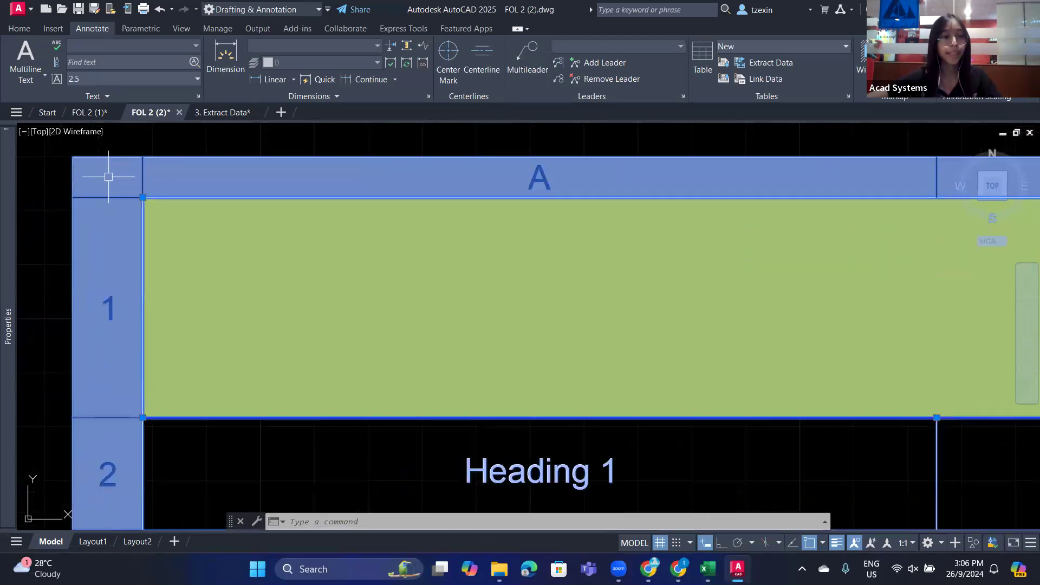
right_click(107, 177)
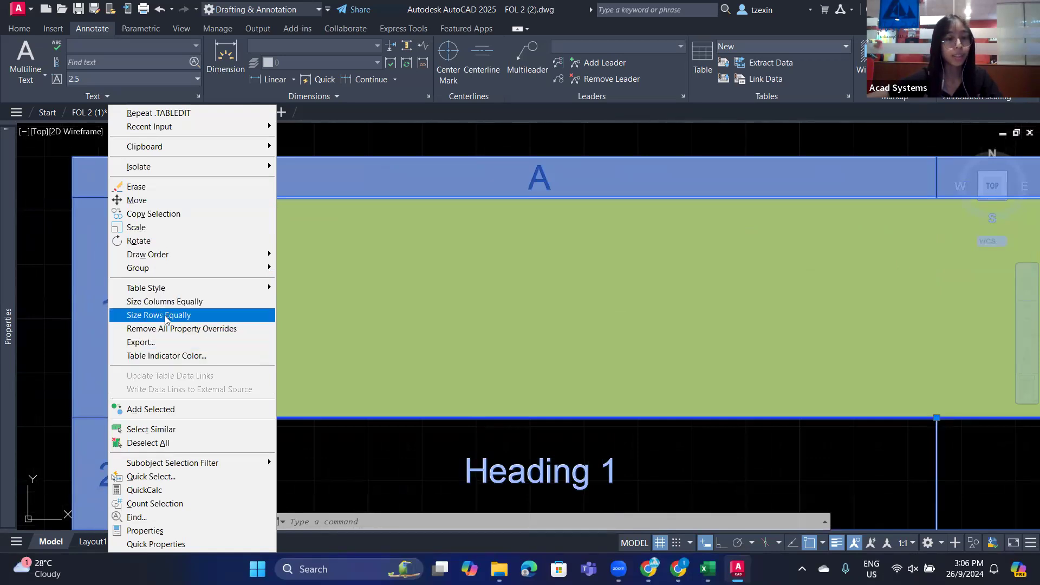
click(196, 302)
scroll(195, 303, down, 8)
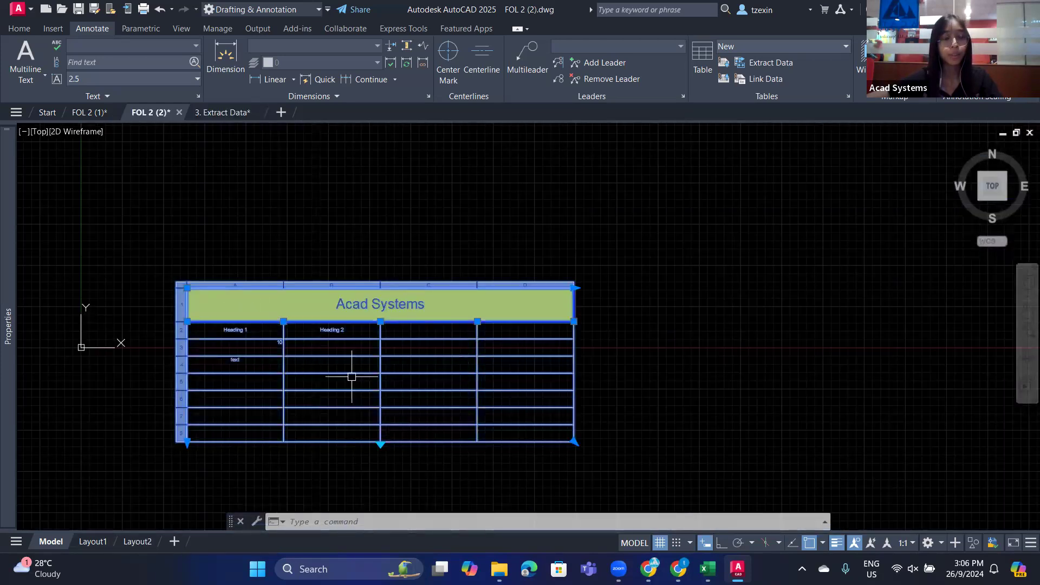
key(Escape)
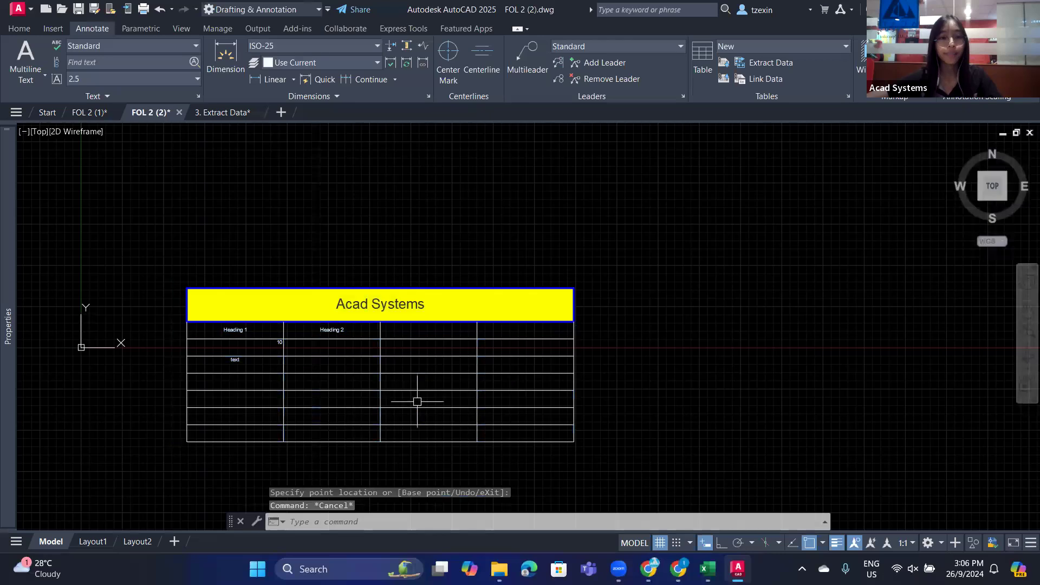
scroll(417, 398, up, 3)
middle_drag(415, 399, 444, 370)
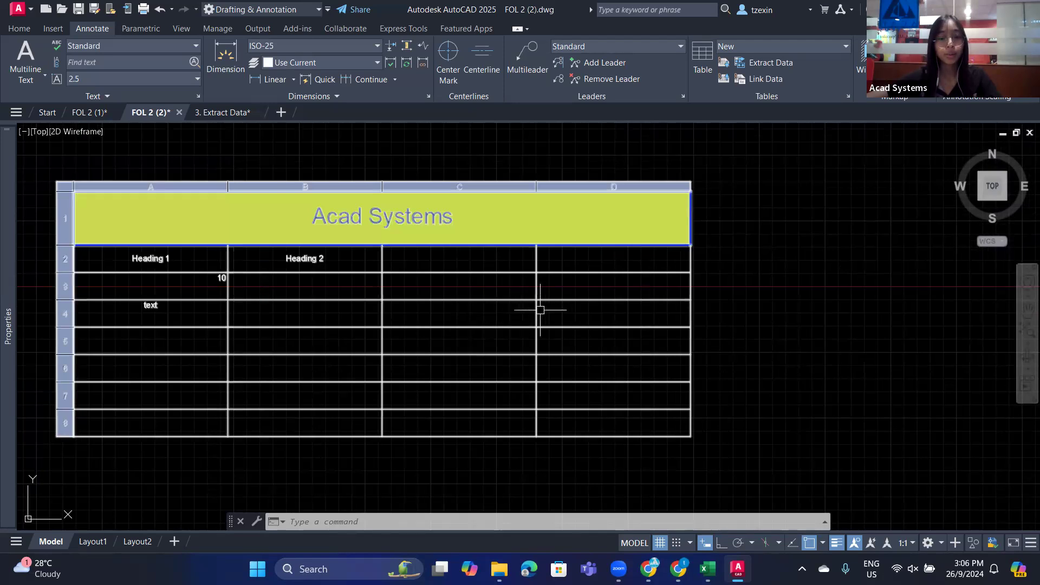
Merge cells C4 and D4 of the Acad Systems table into one cell
click(488, 316)
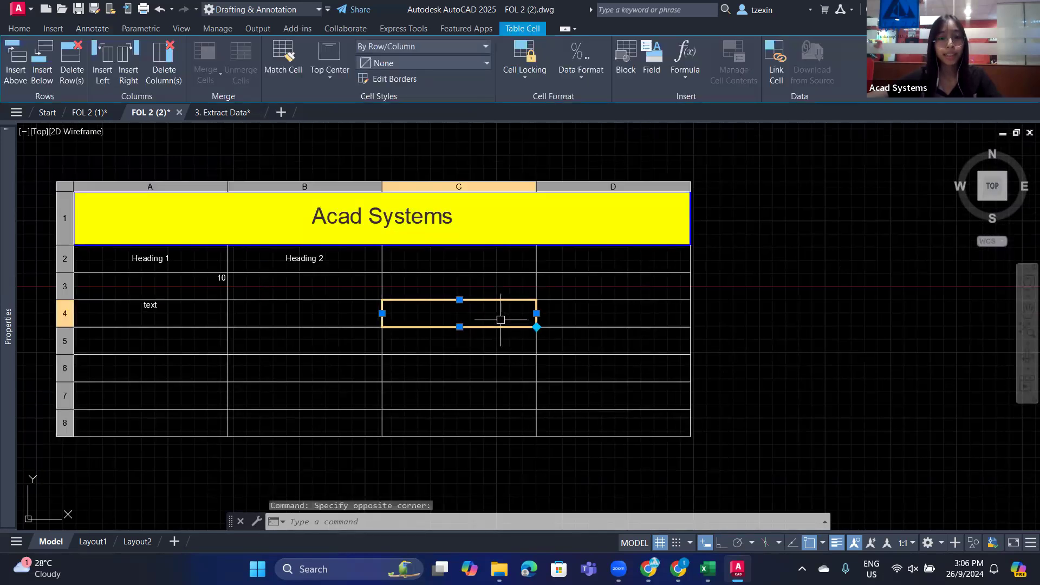
drag(488, 304, 622, 318)
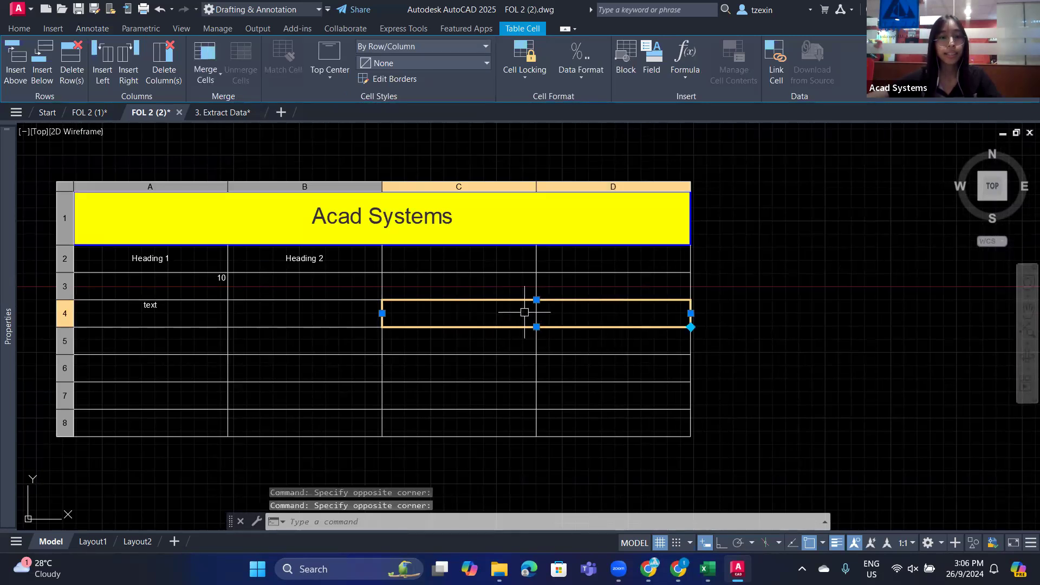
click(206, 77)
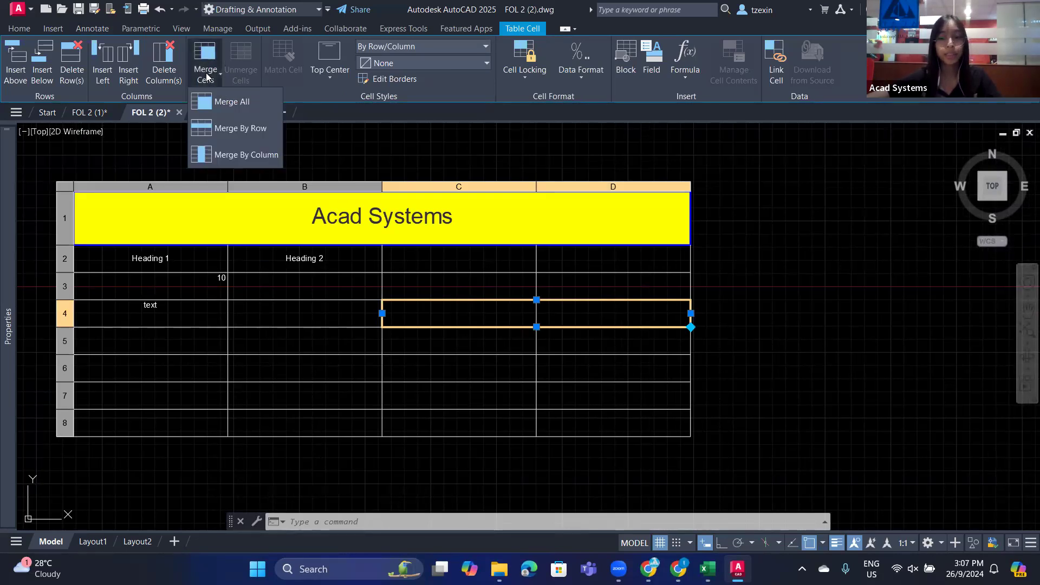
click(230, 108)
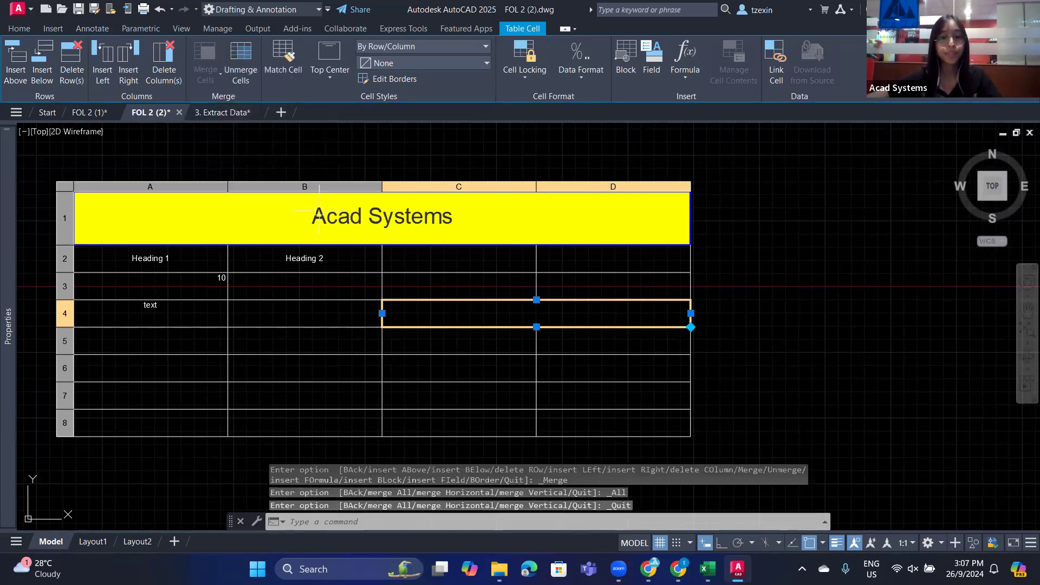
From cell C8, insert one row above and one row below, and delete the selected cell's row
click(455, 420)
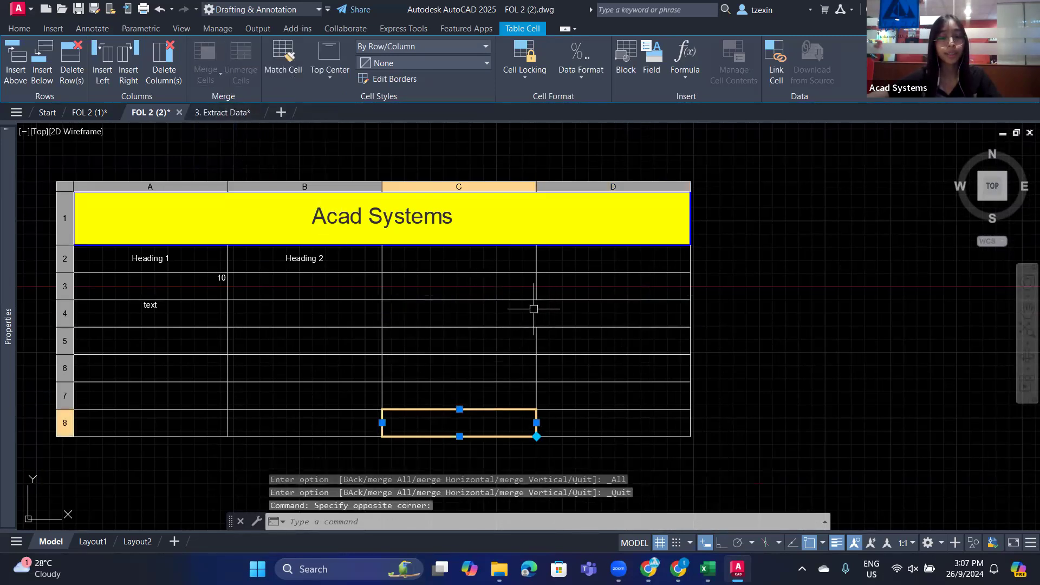
middle_drag(315, 341, 349, 327)
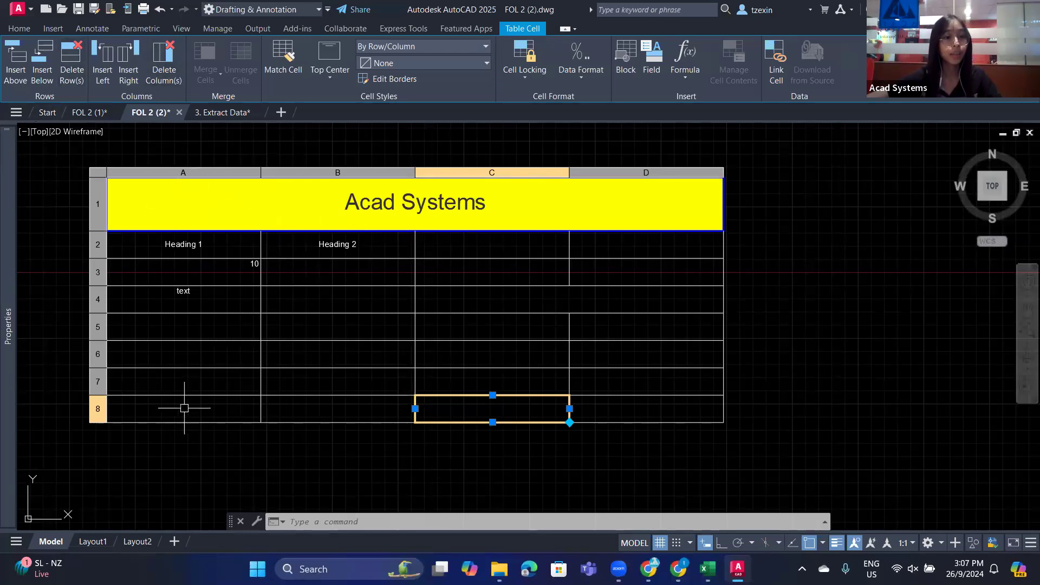
click(26, 84)
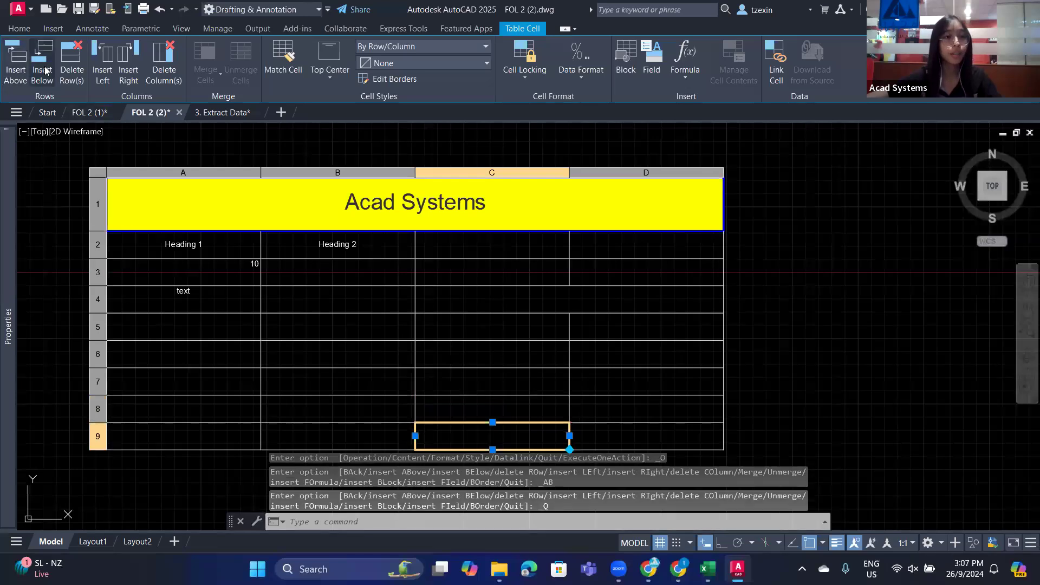
click(43, 73)
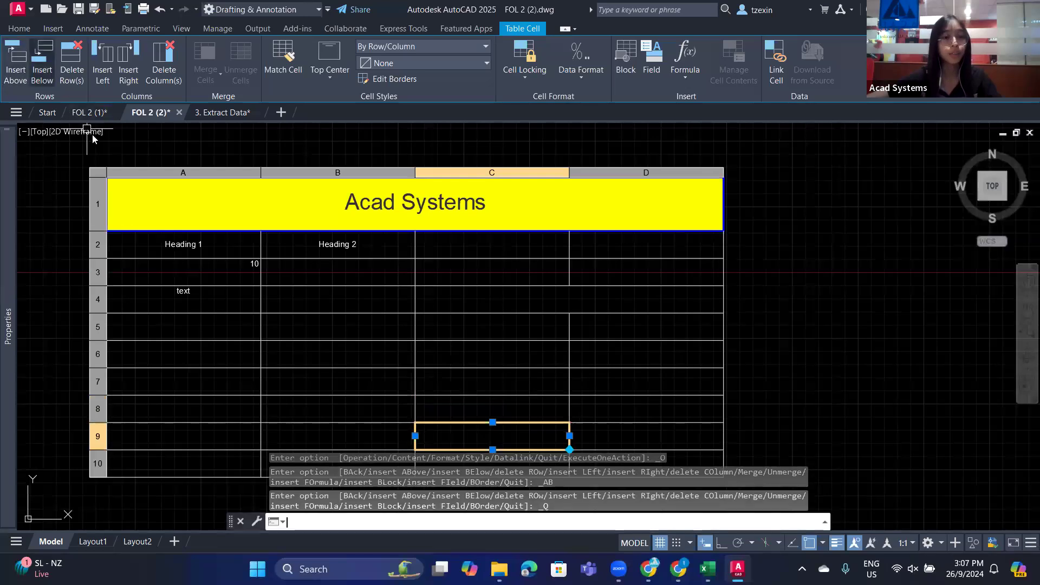
click(66, 69)
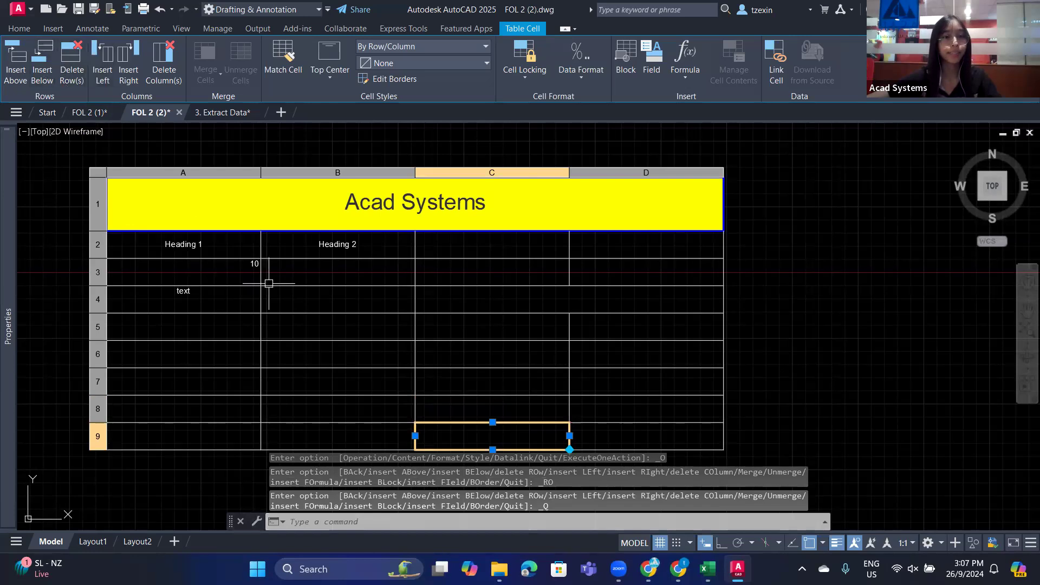
Fill header-row cell C2 with the red background colour 205,32,39
middle_drag(269, 281, 271, 274)
scroll(324, 260, up, 3)
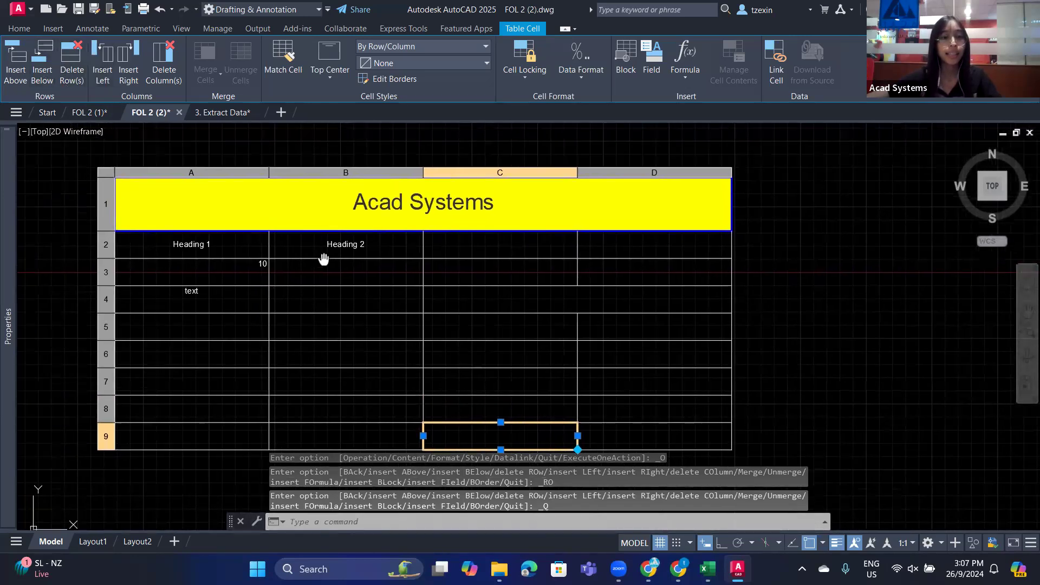
scroll(325, 261, down, 3)
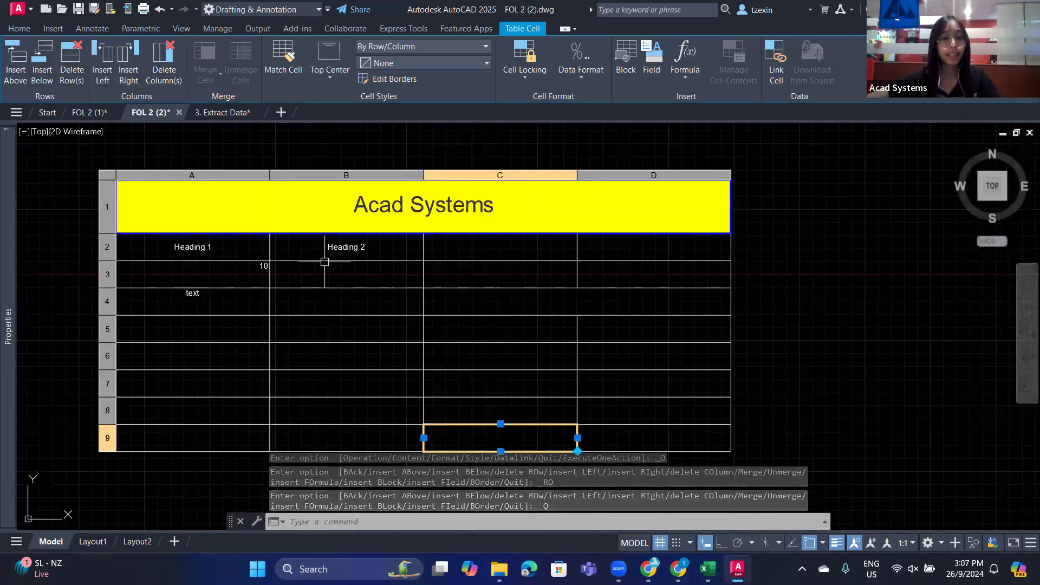
click(516, 250)
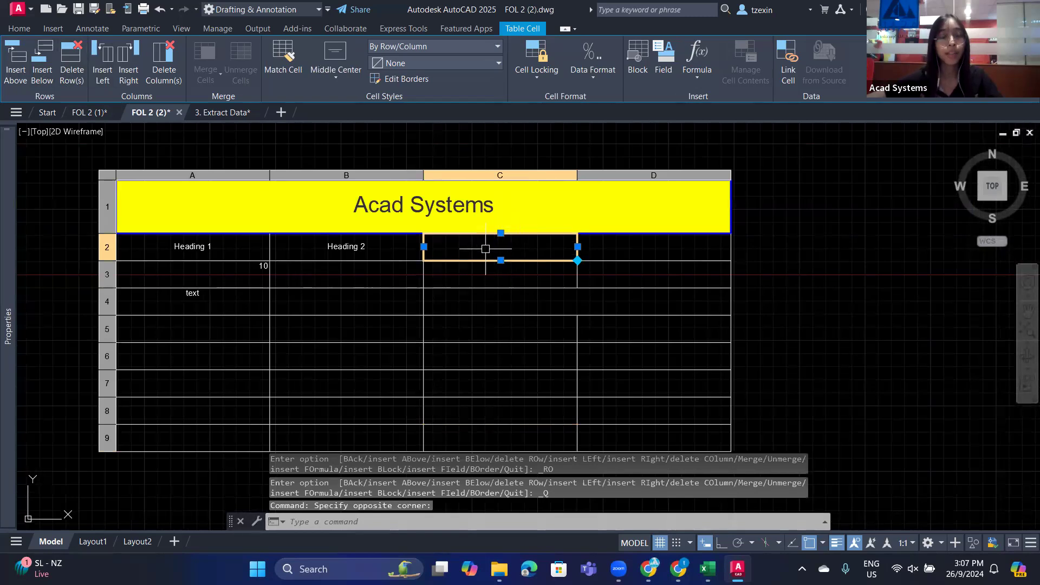
click(403, 67)
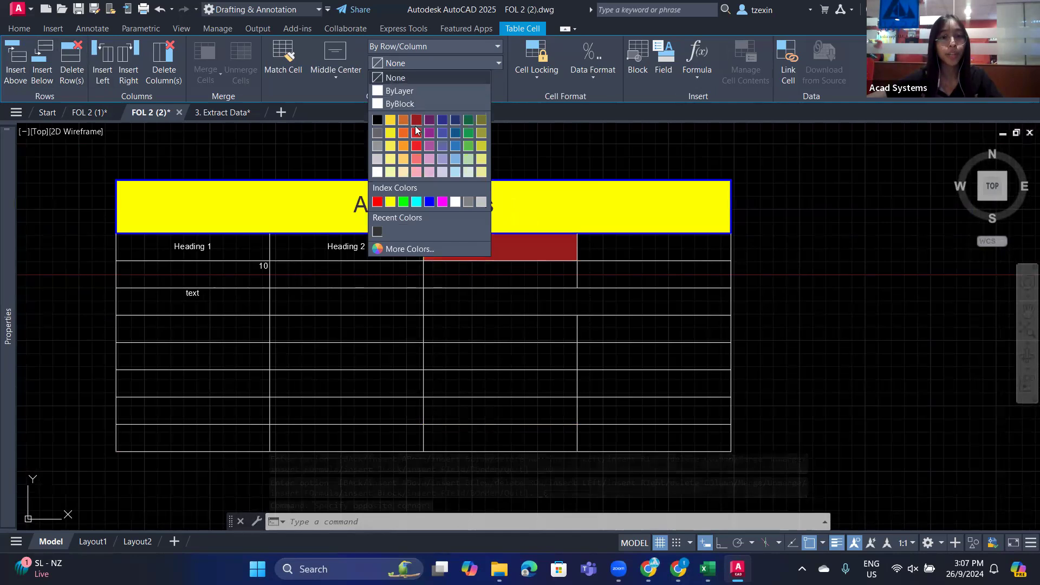
click(415, 132)
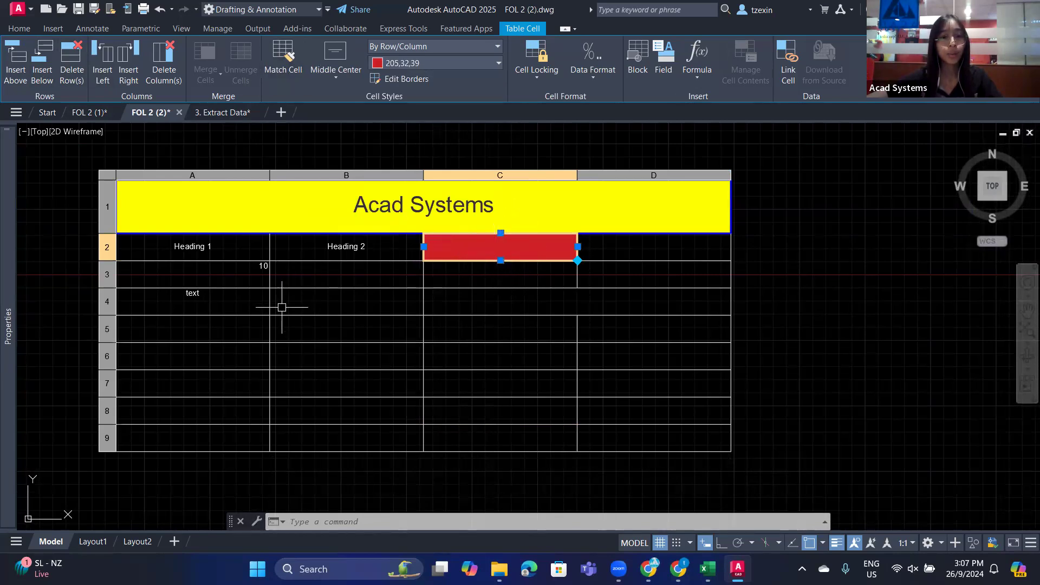
Match the red cell's formatting onto cells A3, C7 and D5, and clear the selection
click(283, 70)
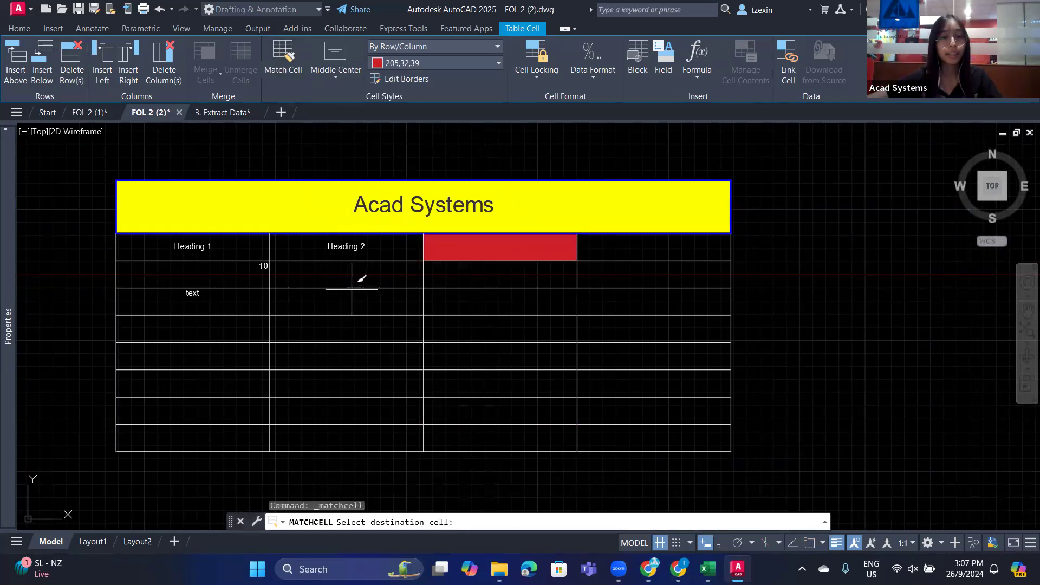
click(224, 269)
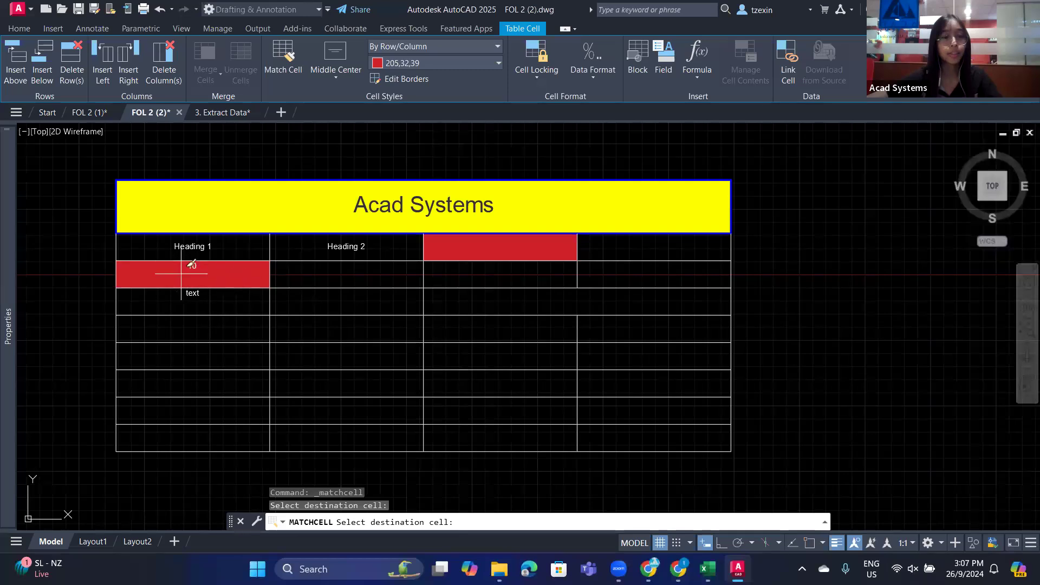
click(472, 383)
click(646, 321)
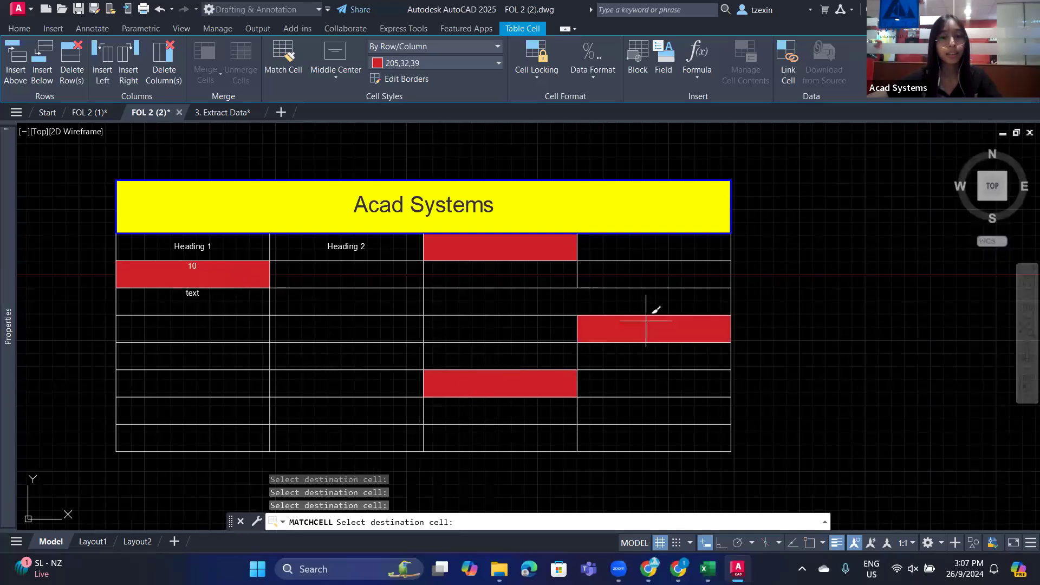
key(Escape)
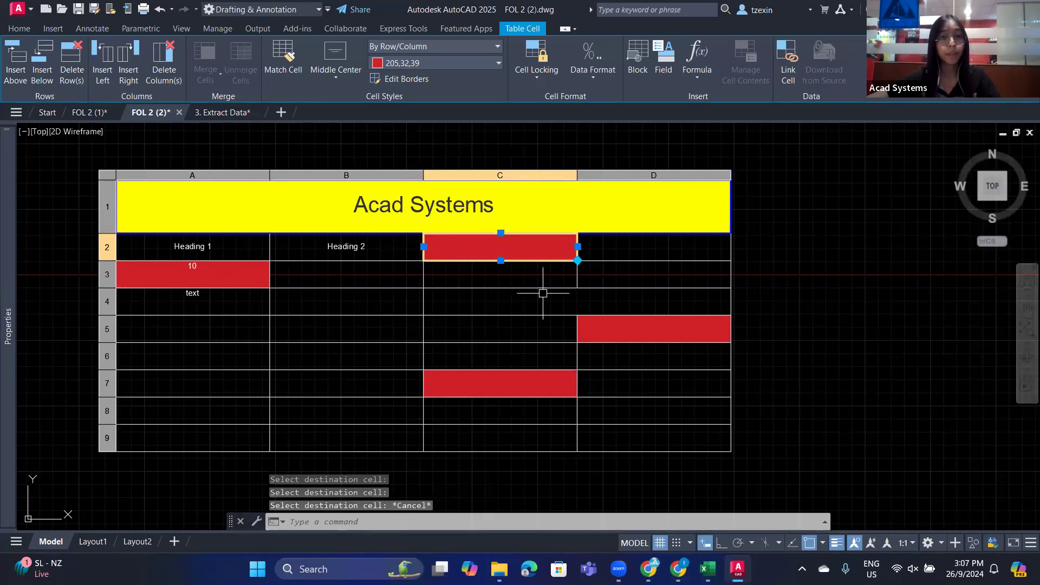
key(Escape)
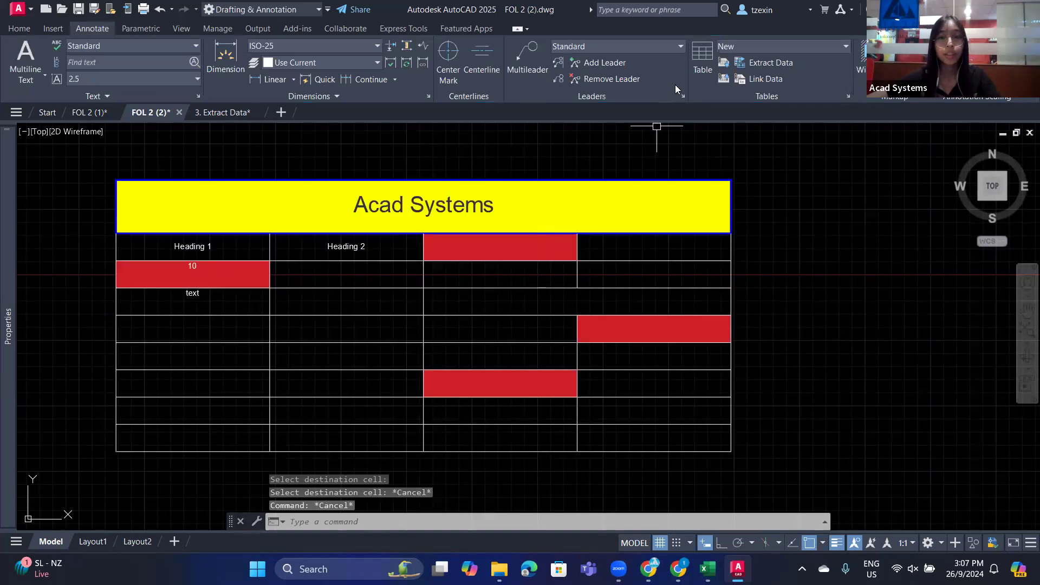
Insert a second four-column table in style New beside the first, sized by a specified window with a row height of 2 lines
click(699, 66)
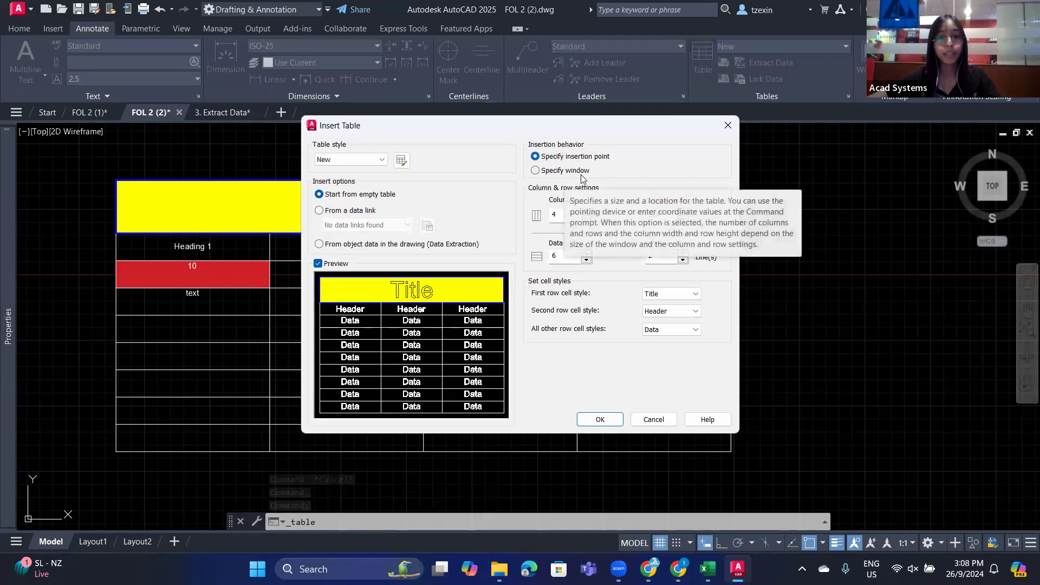
click(551, 172)
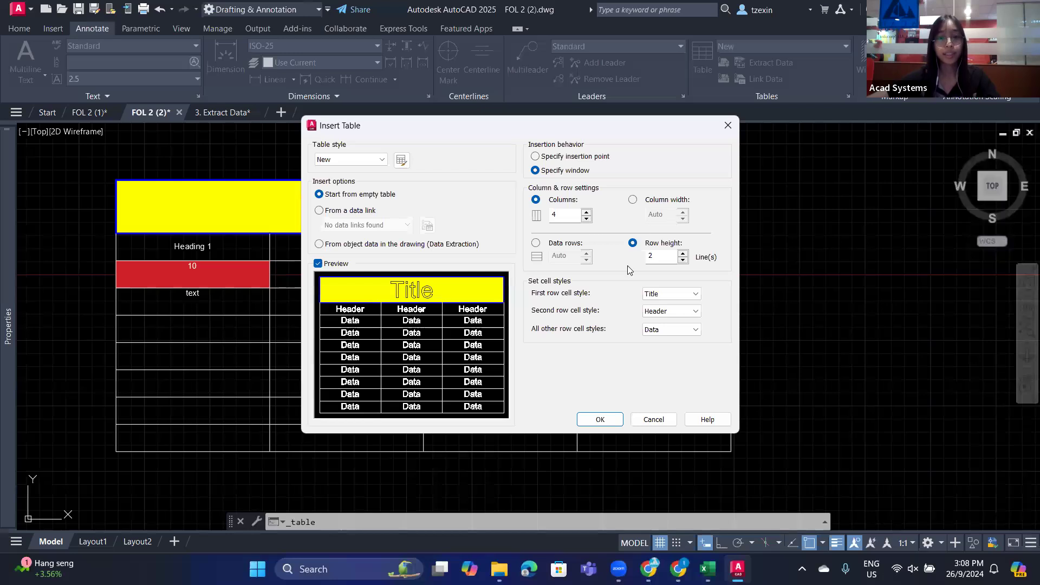
click(600, 420)
mouse_move(696, 339)
middle_down()
mouse_move(629, 332)
mouse_move(283, 349)
middle_up()
middle_drag(459, 233, 347, 239)
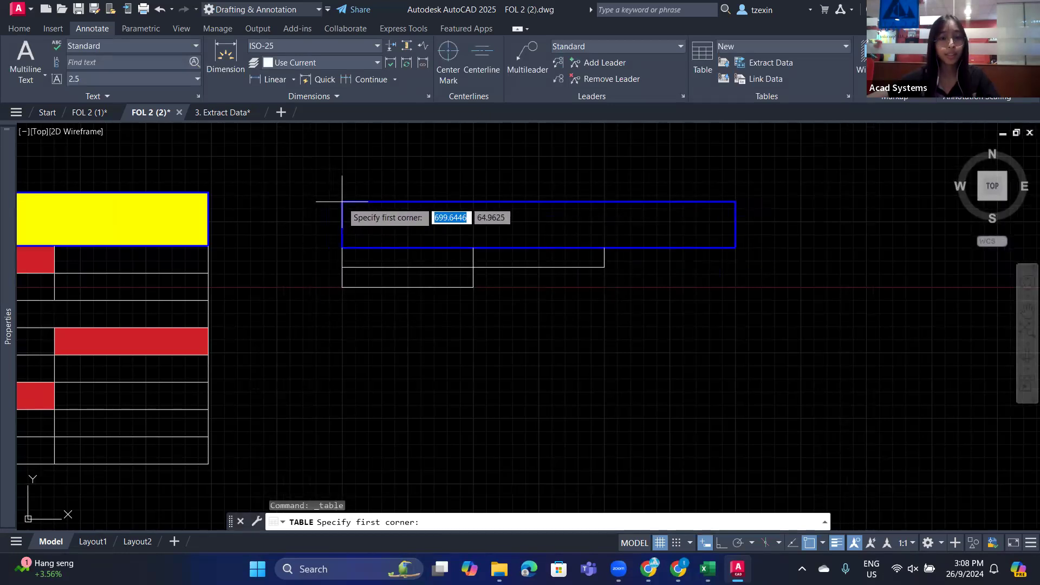
click(342, 202)
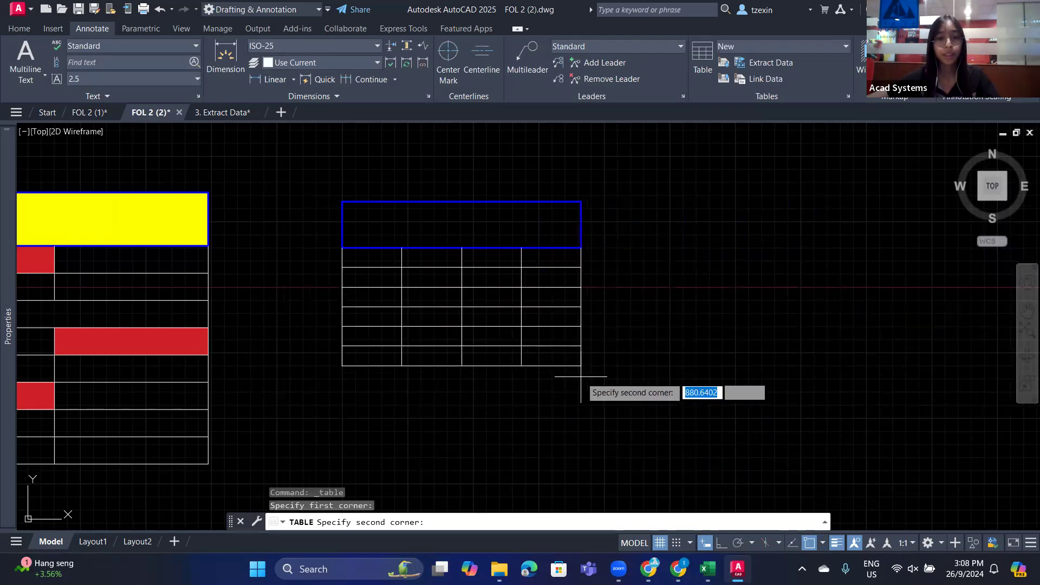
click(671, 438)
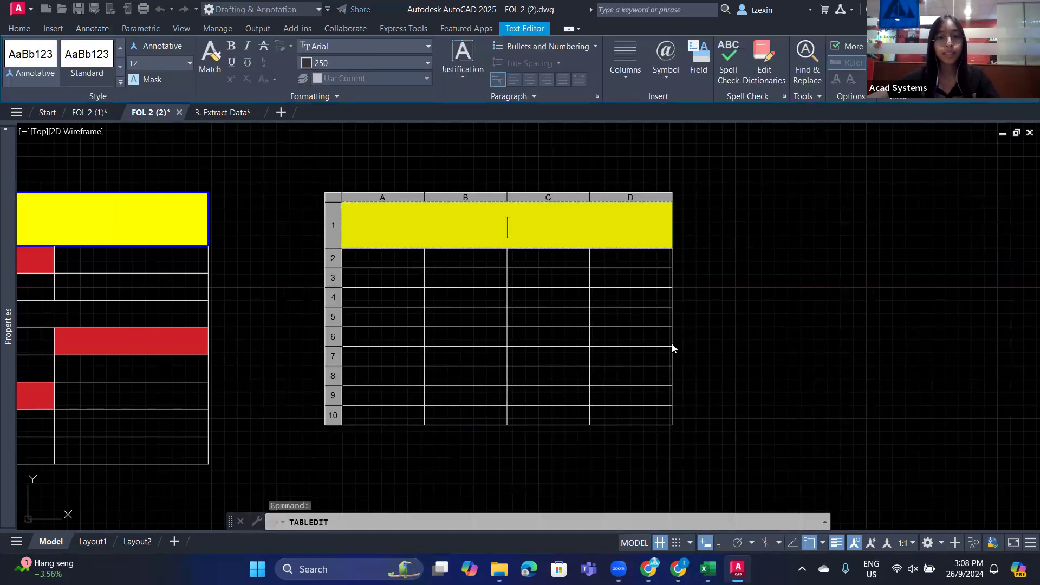
Enter "table 2" as the new table's title and finish editing
text(t)
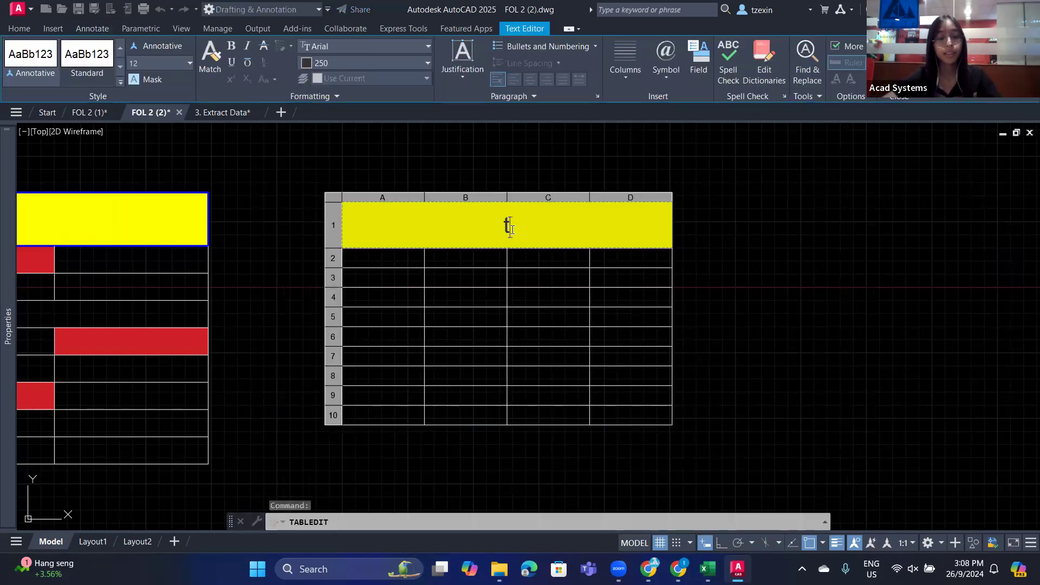
text(able 2)
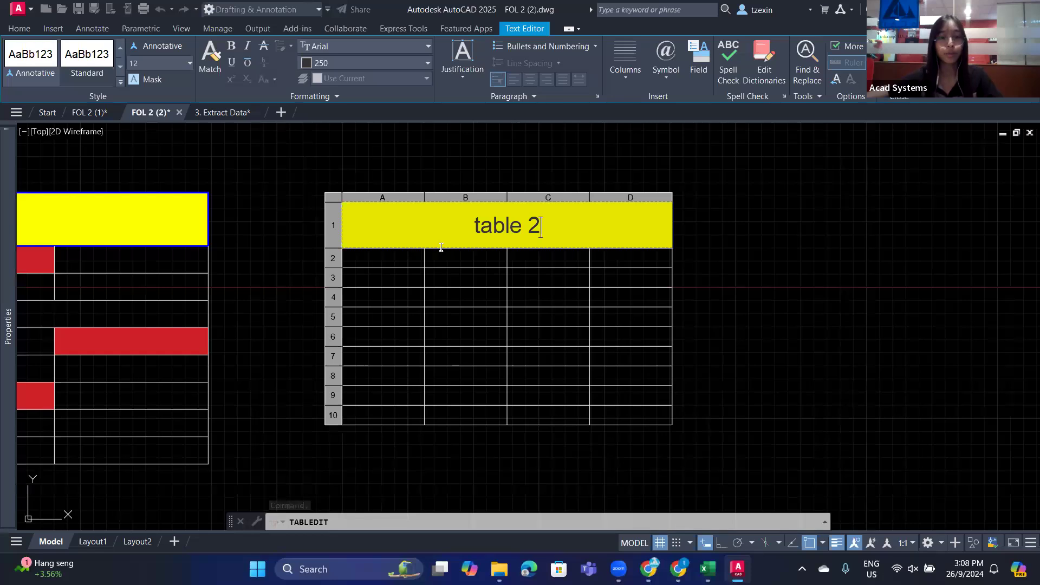
click(407, 261)
key(Escape)
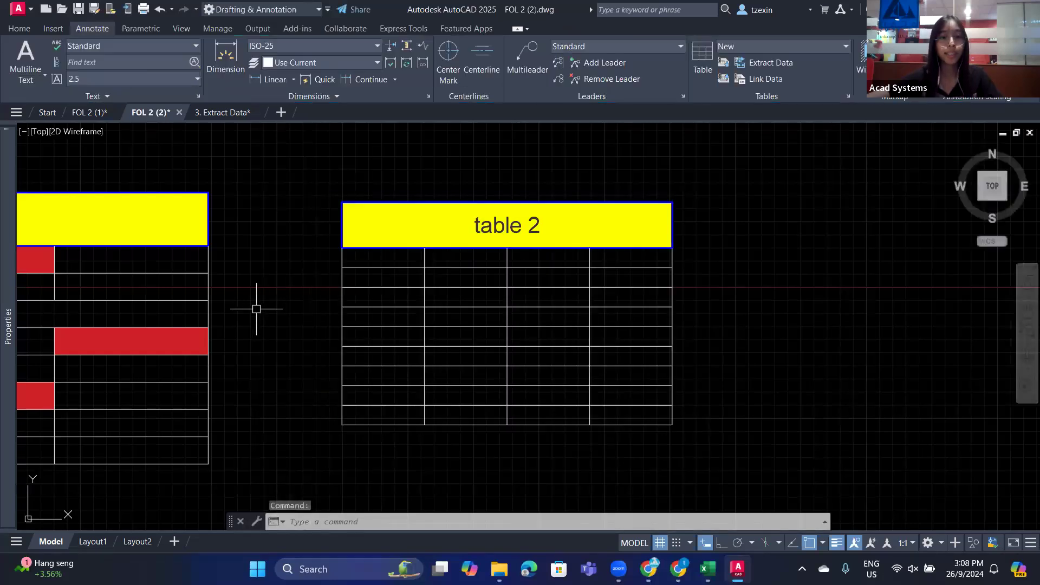
Look over the FOL 2 (1) drawing and the Excel item cost sheet, and return to the FOL 2 (2) drawing in AutoCAD
mouse_move(318, 313)
middle_down()
mouse_move(685, 308)
mouse_move(717, 293)
middle_up()
mouse_move(524, 295)
middle_down()
mouse_move(680, 293)
mouse_move(646, 288)
middle_up()
click(90, 112)
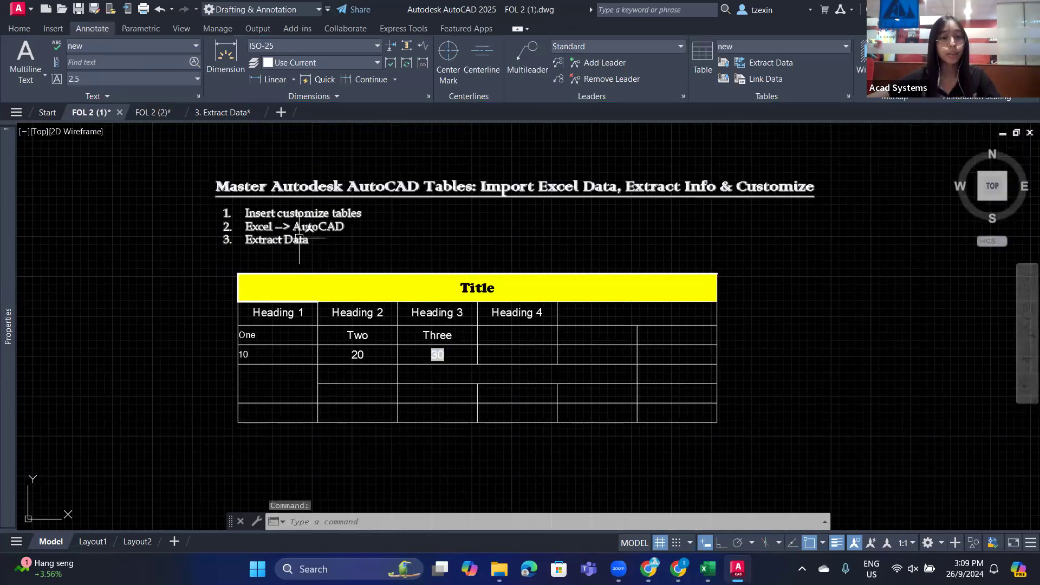
click(151, 119)
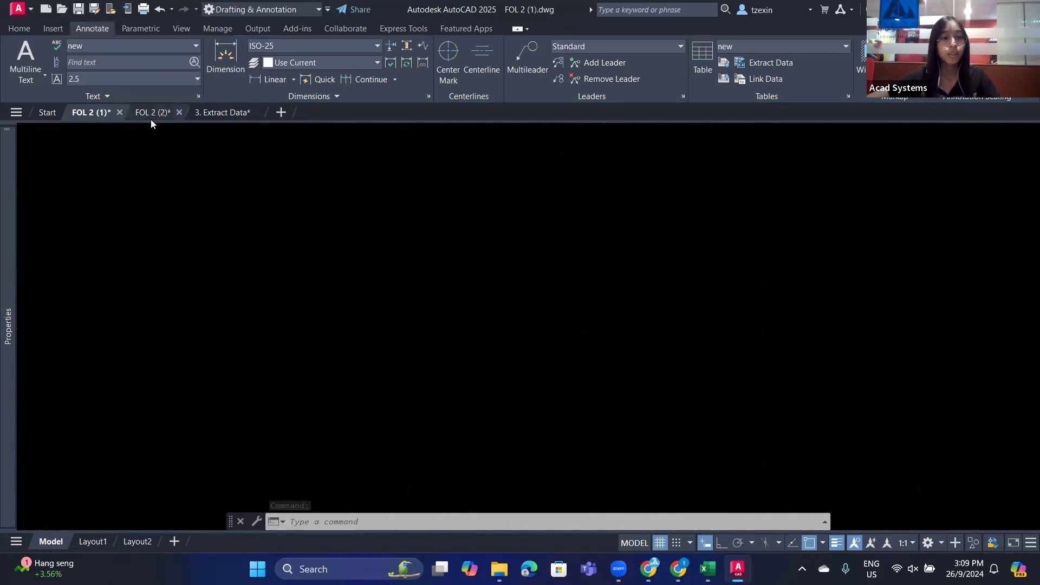
click(703, 560)
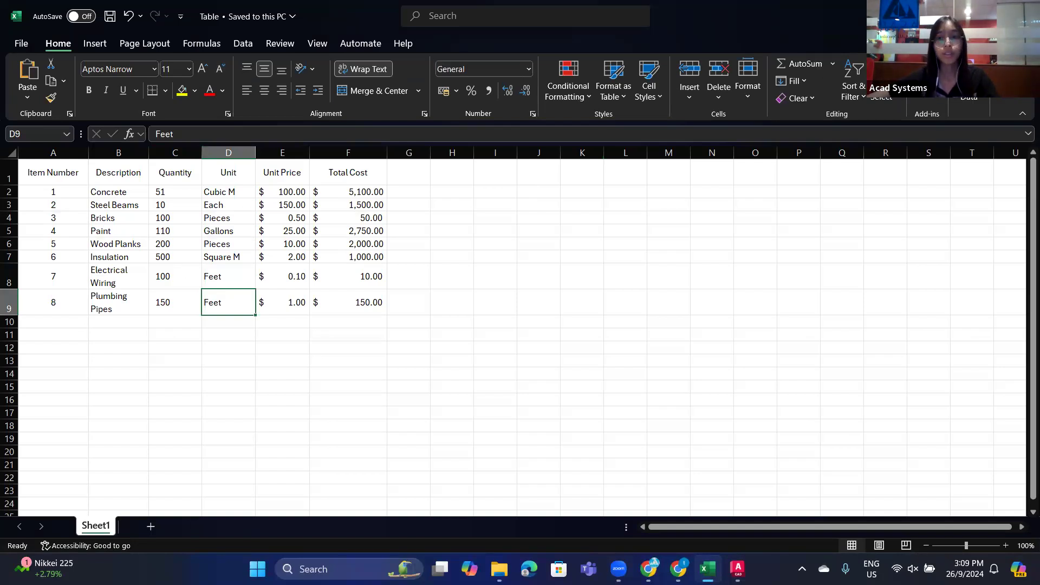
click(962, 12)
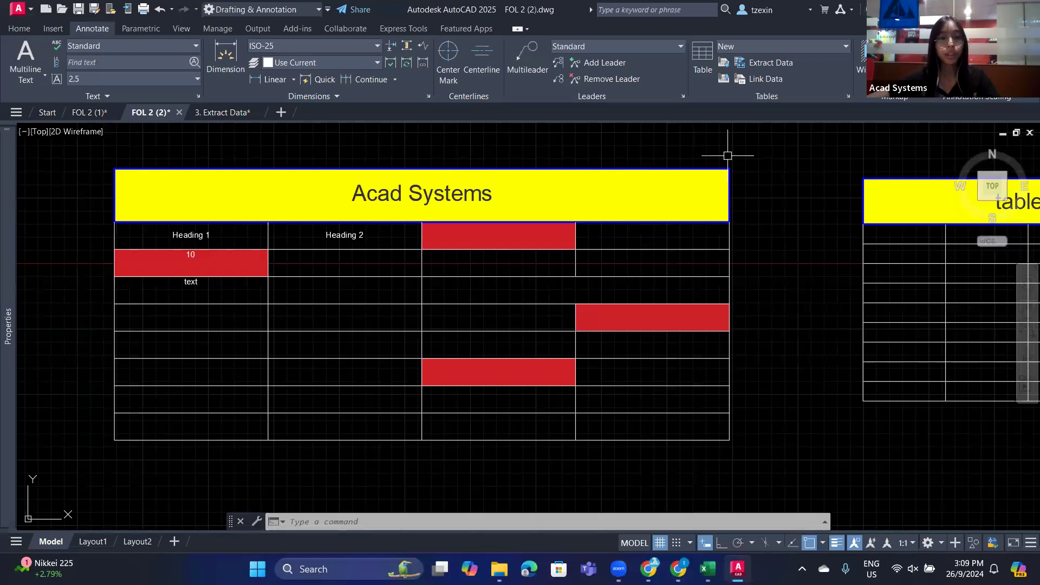
Start a new table from a data link and create a new Excel data link named "Table"
click(702, 70)
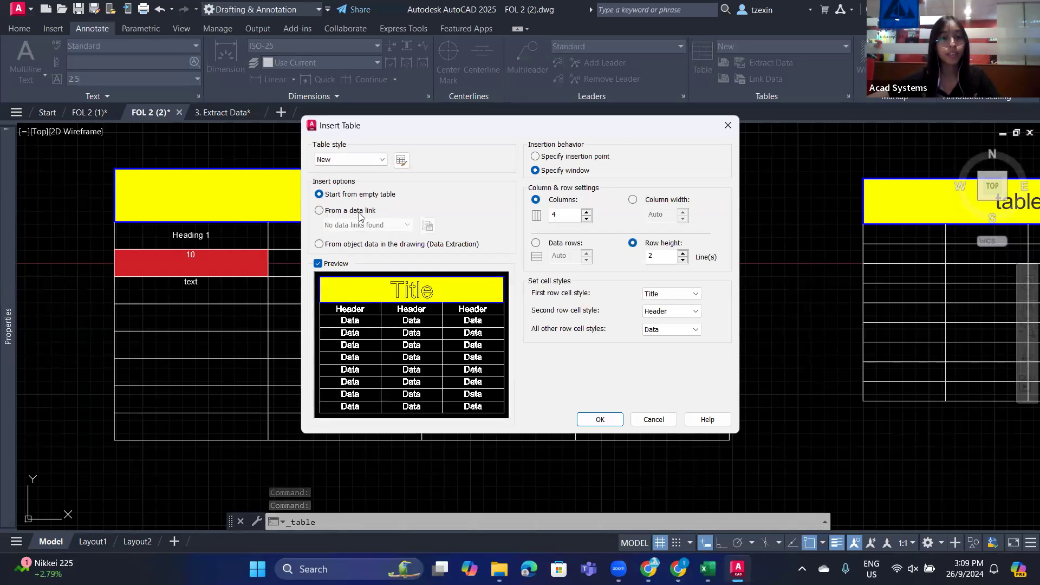
click(320, 211)
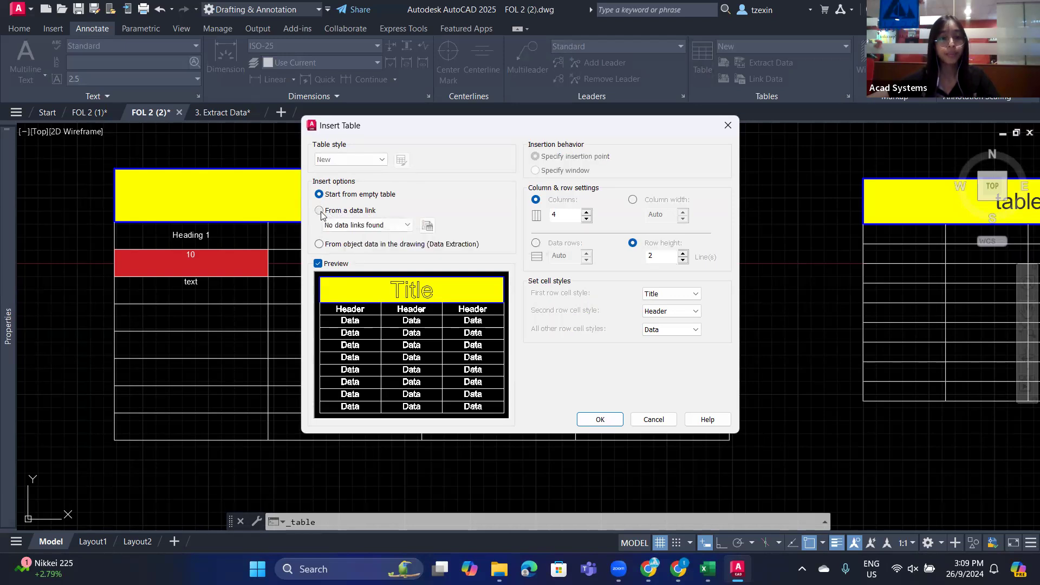
click(406, 226)
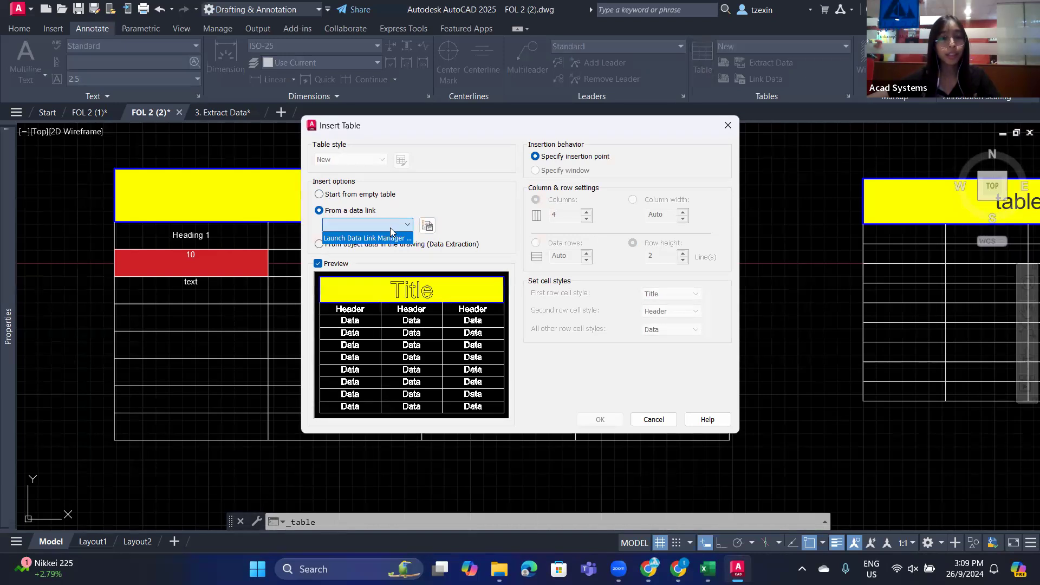
click(427, 228)
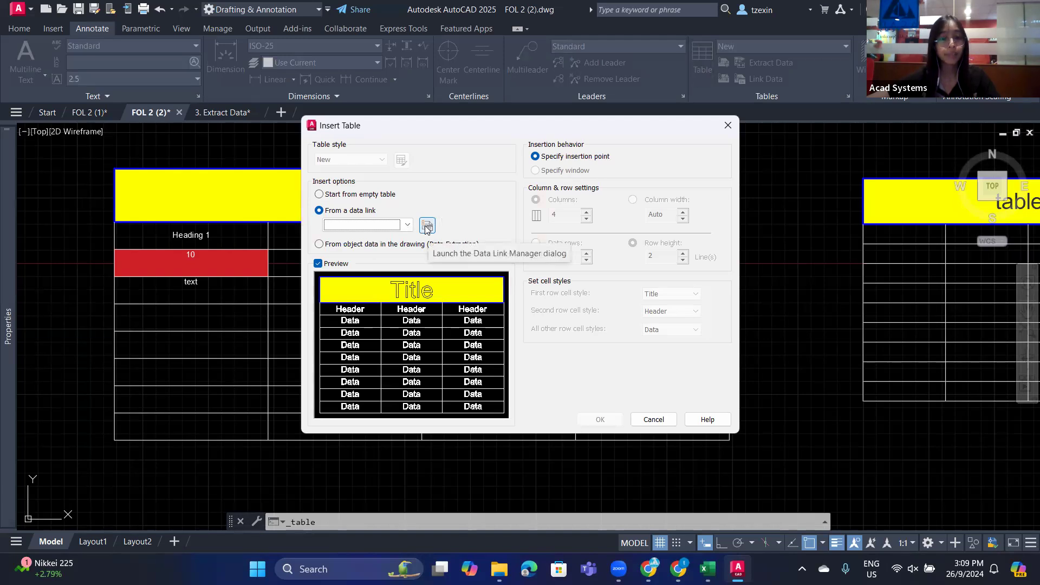
click(427, 227)
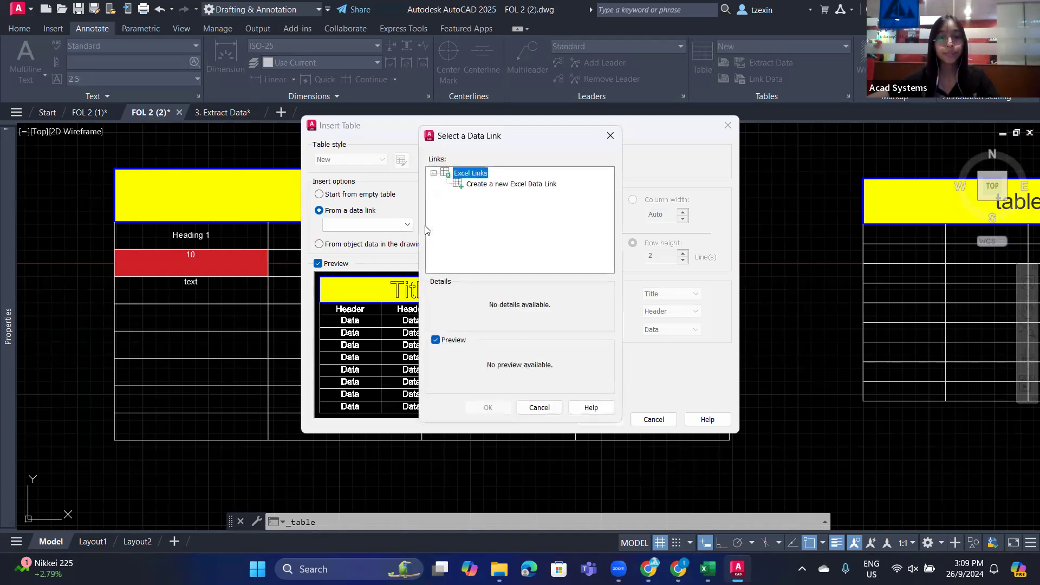
double_click(537, 185)
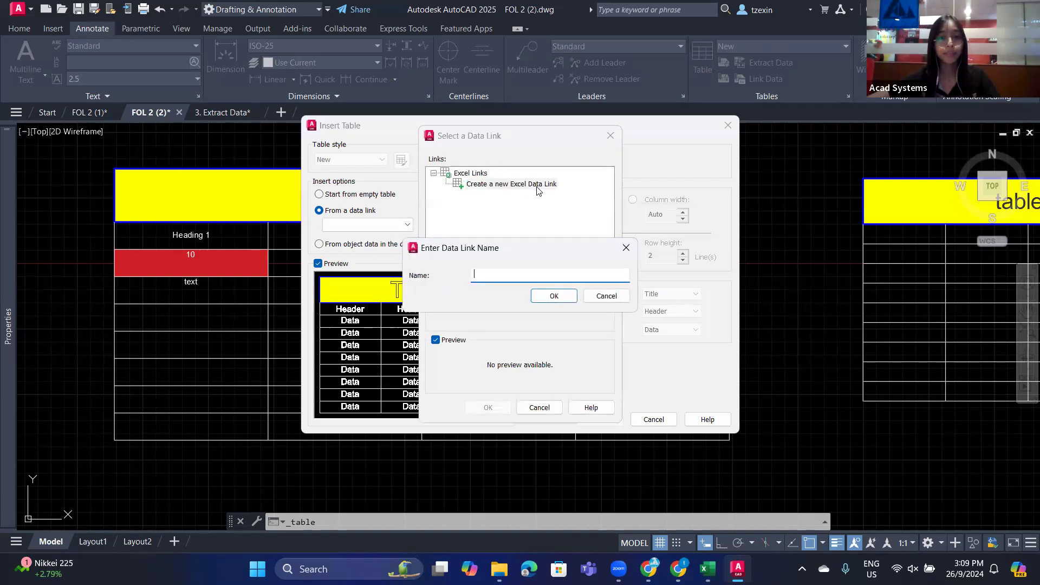
text(T)
text(abl3)
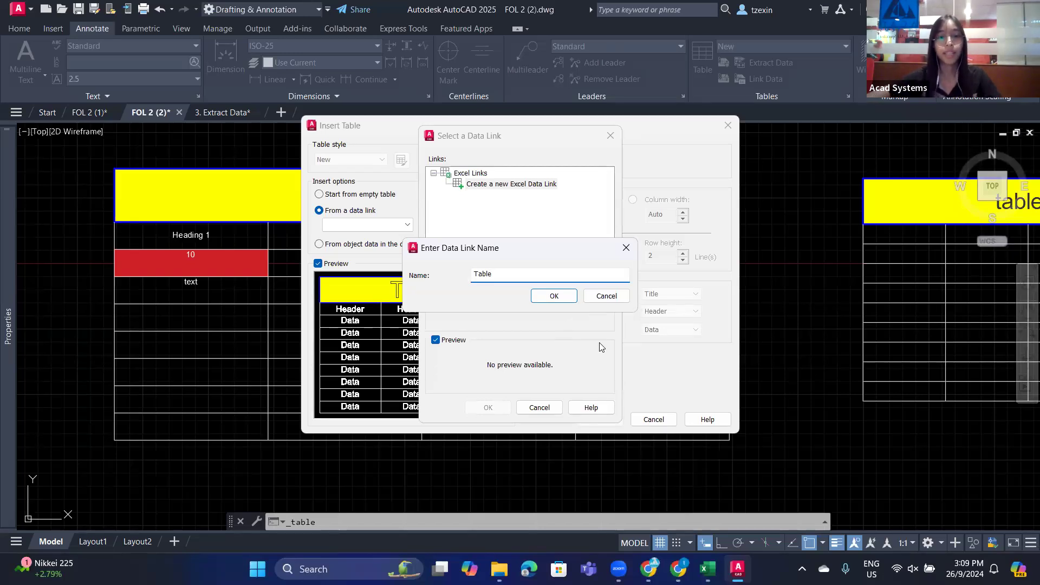
click(552, 296)
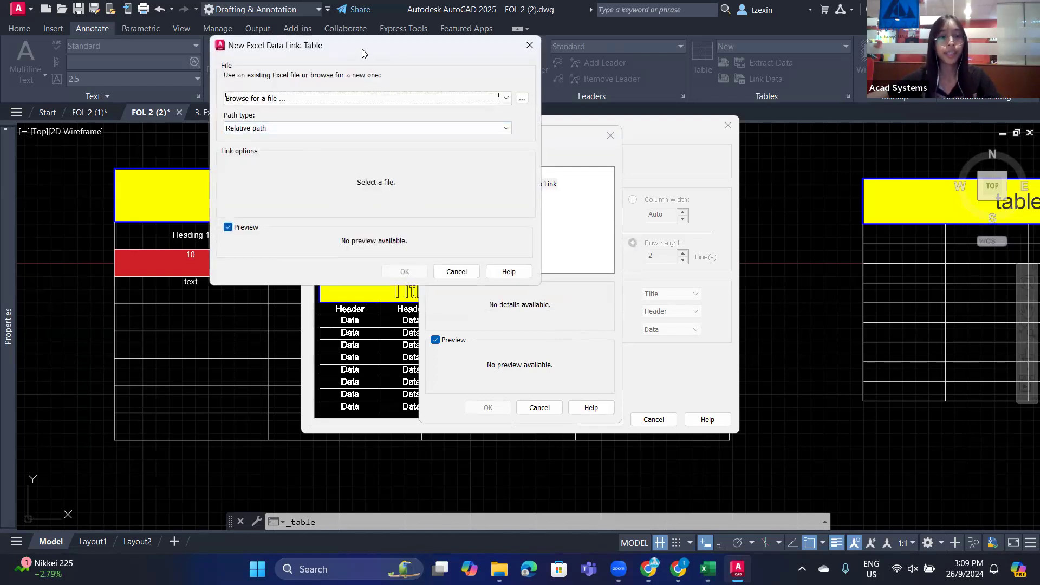
Choose Table.xlsx from the FOL2 folder as the data link's source file
drag(362, 49, 465, 154)
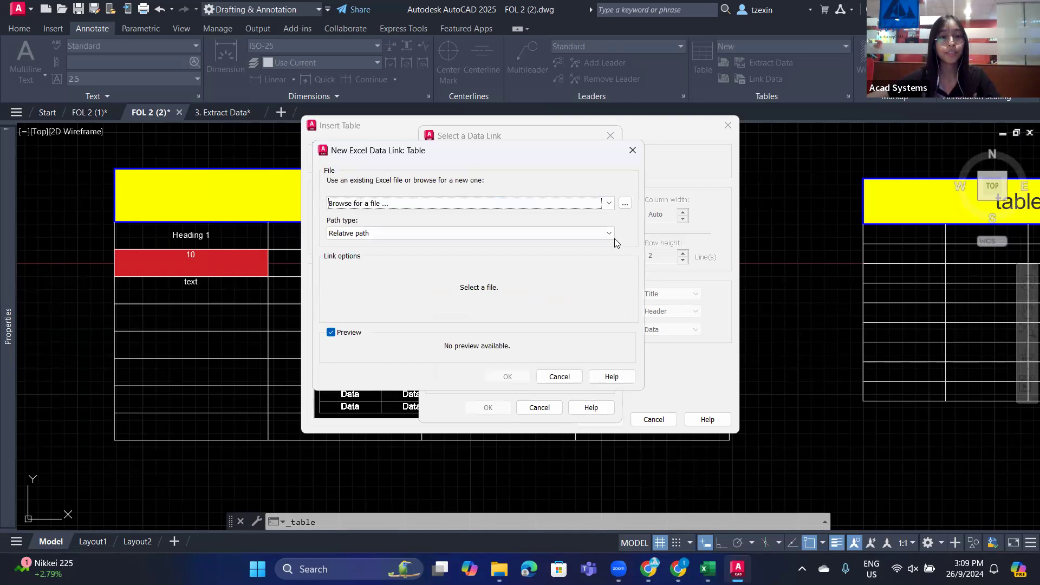
click(625, 203)
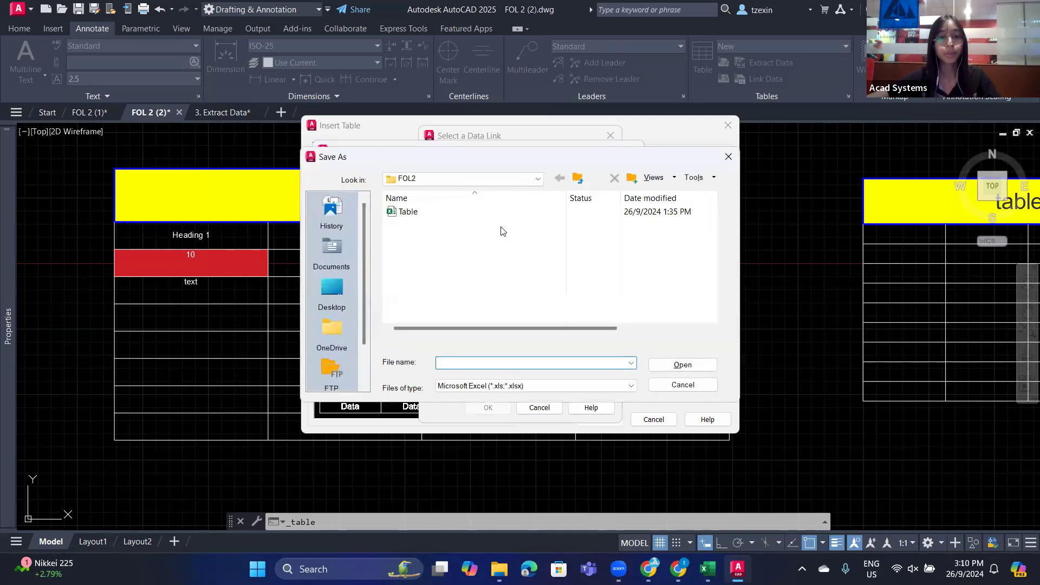
click(455, 212)
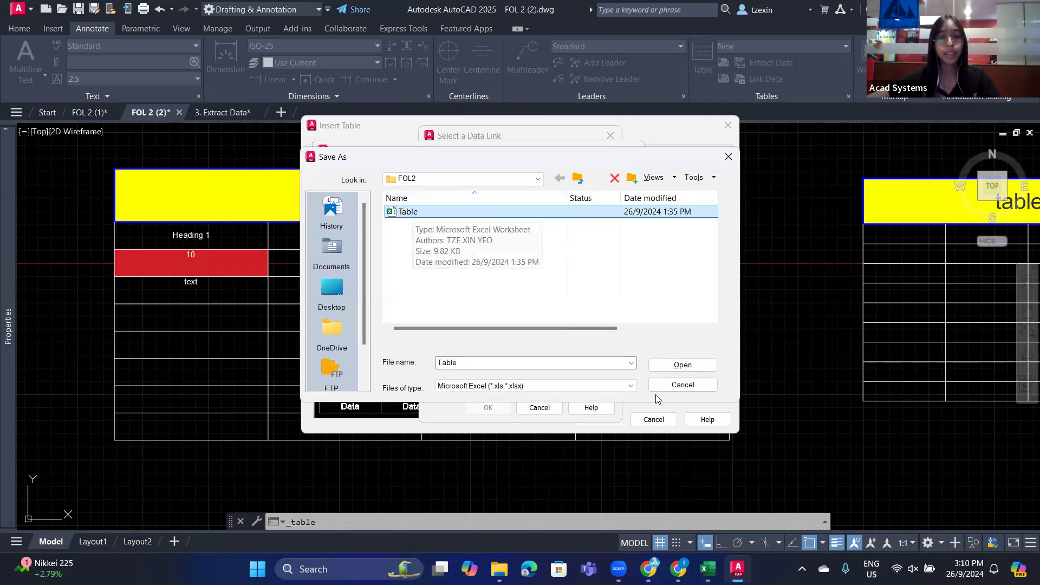
click(675, 365)
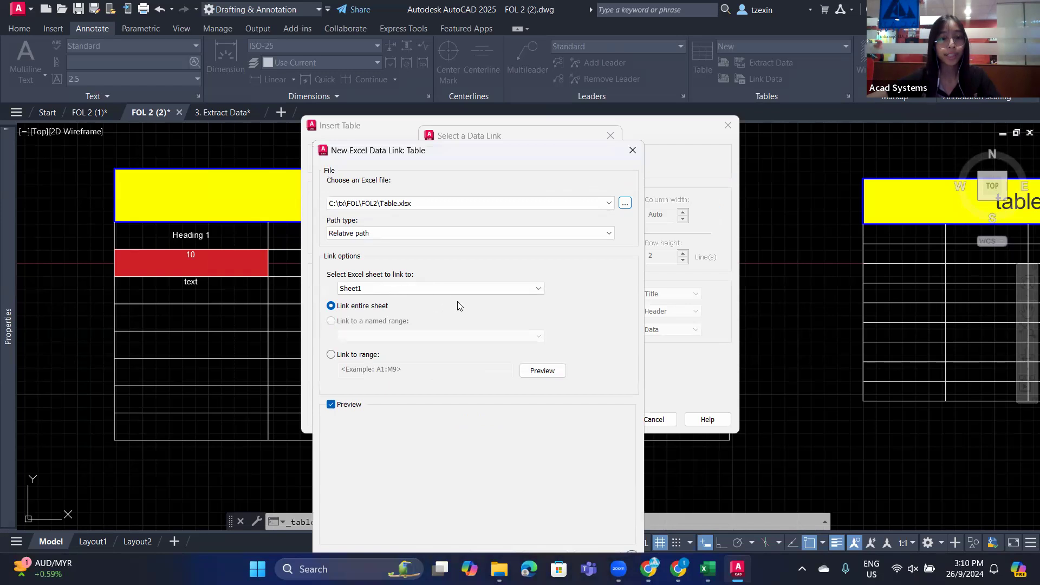
Link the entire Sheet1 with data formats converted to text and writing to the source file allowed, and accept the data link
click(476, 288)
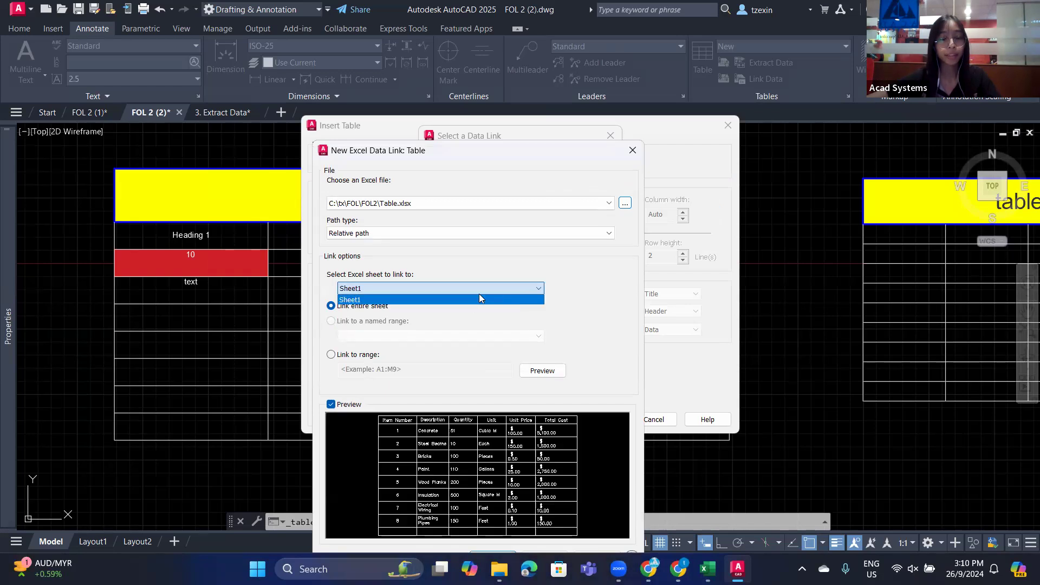
click(451, 156)
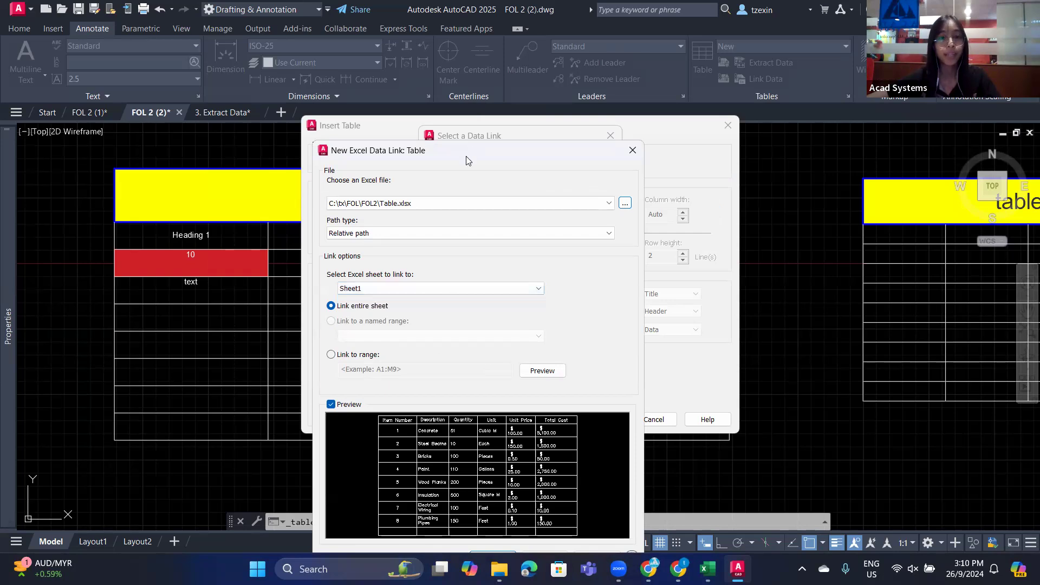
drag(466, 156, 501, 79)
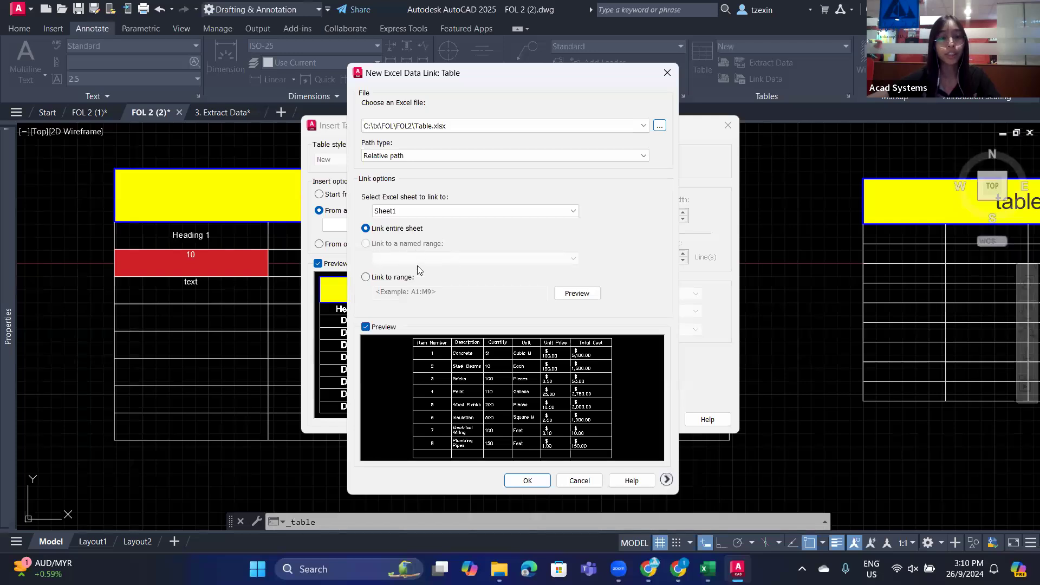
click(367, 277)
drag(400, 76, 192, 65)
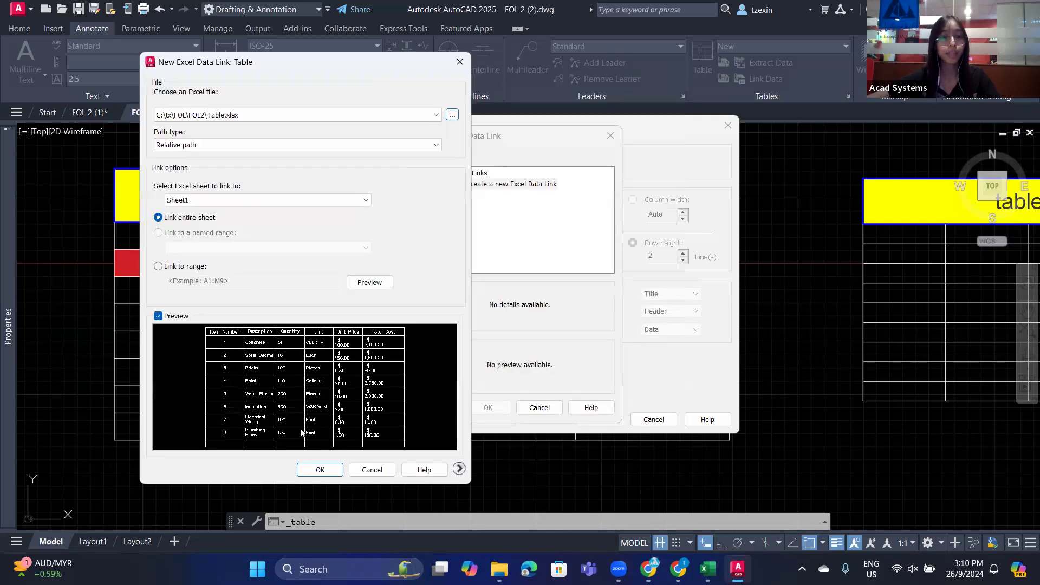
click(458, 469)
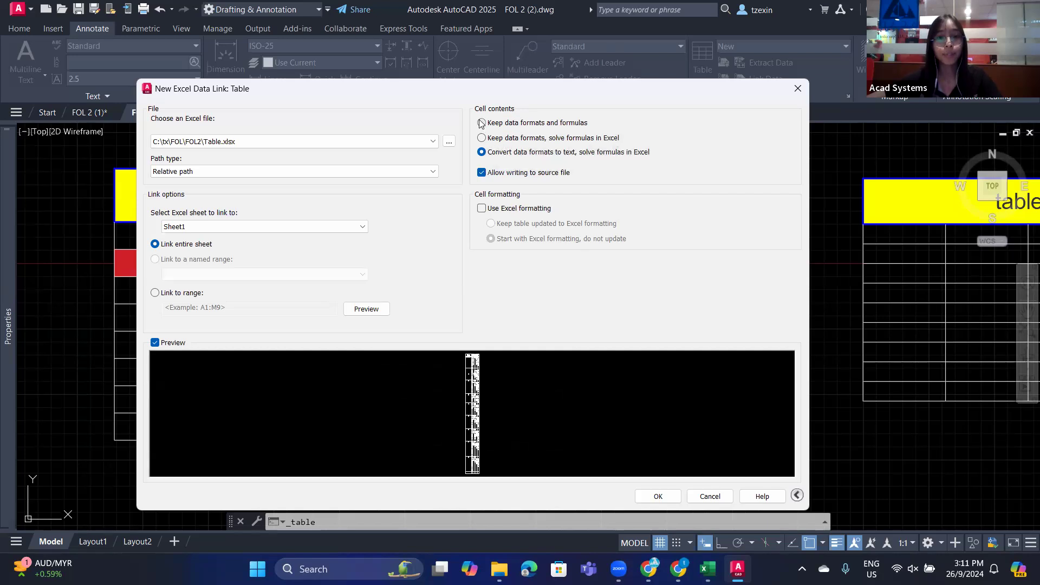
click(655, 495)
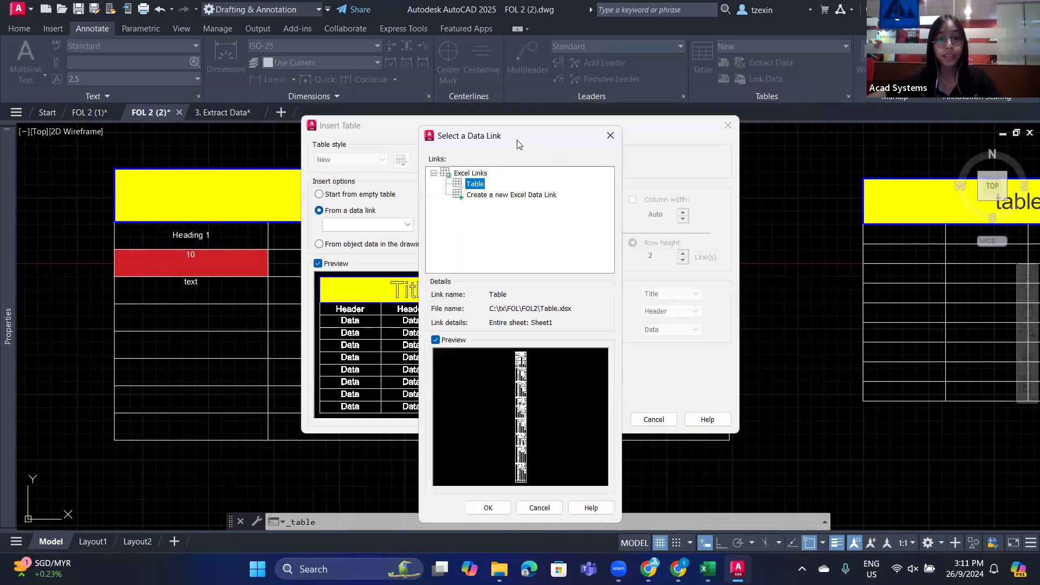
click(488, 447)
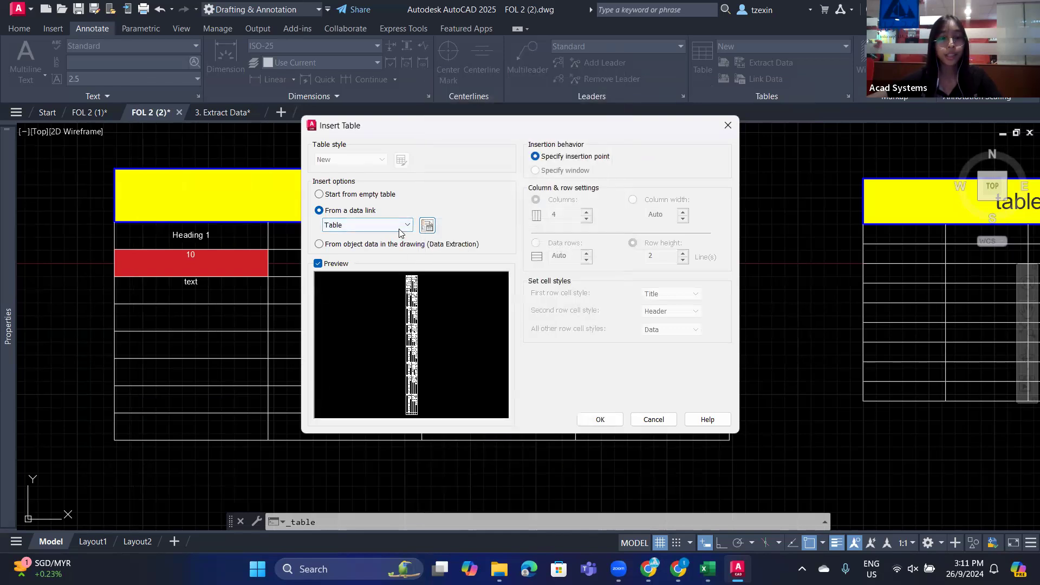
Insert the table from the data link "Table" below the Acad Systems table
click(382, 225)
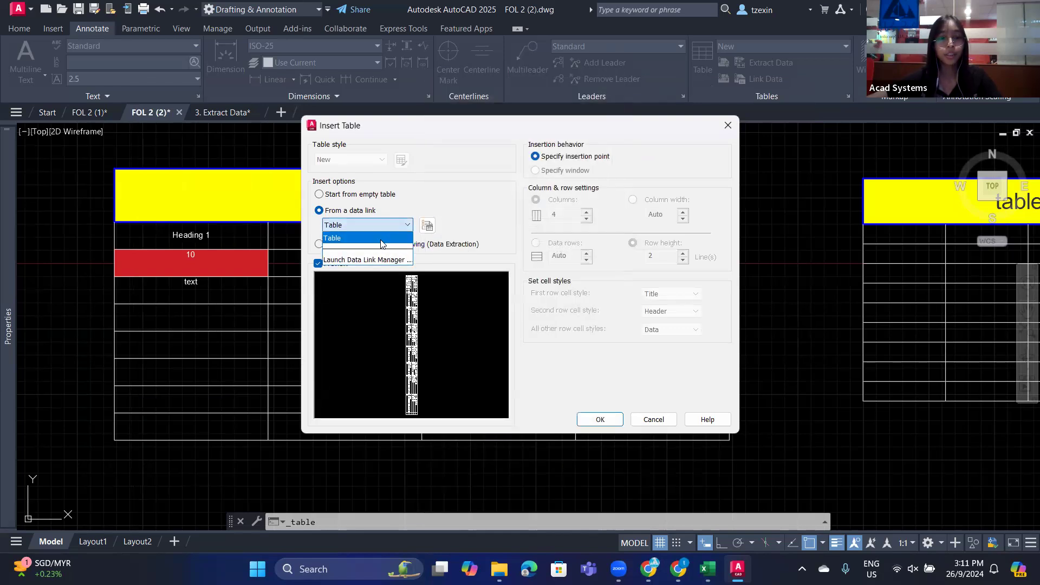
click(345, 239)
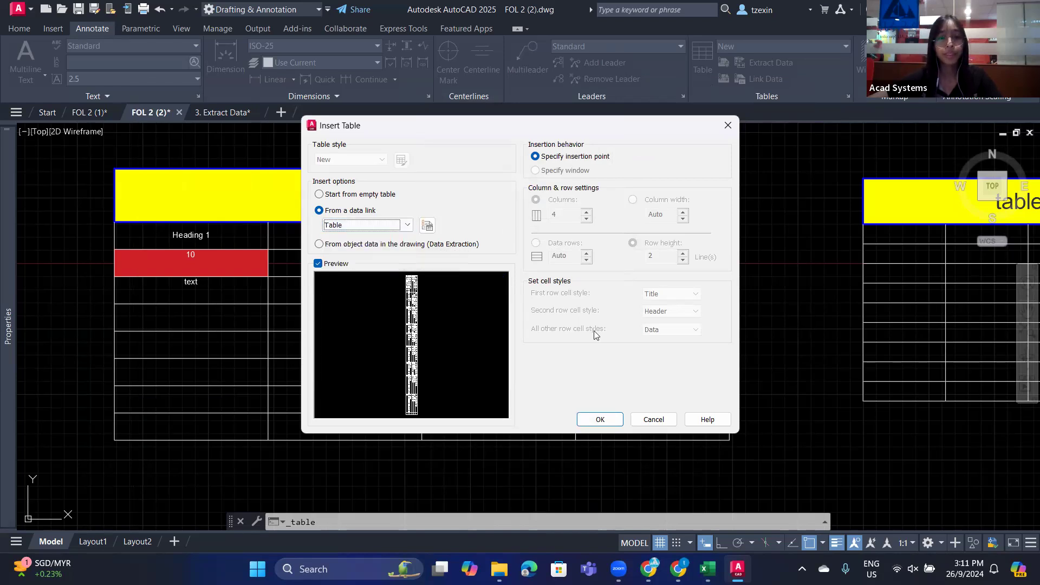
click(600, 420)
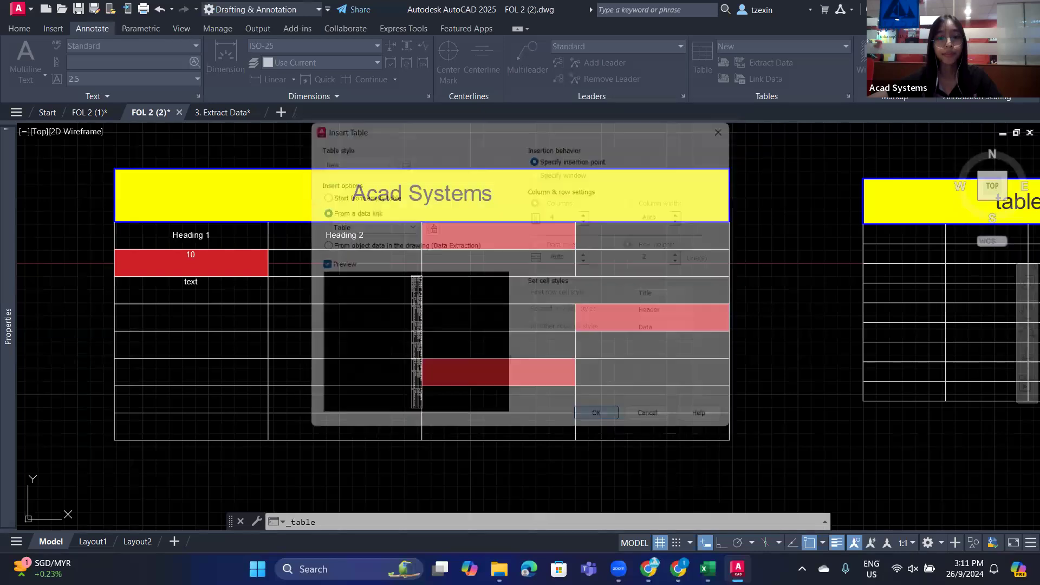
middle_drag(335, 371, 418, 174)
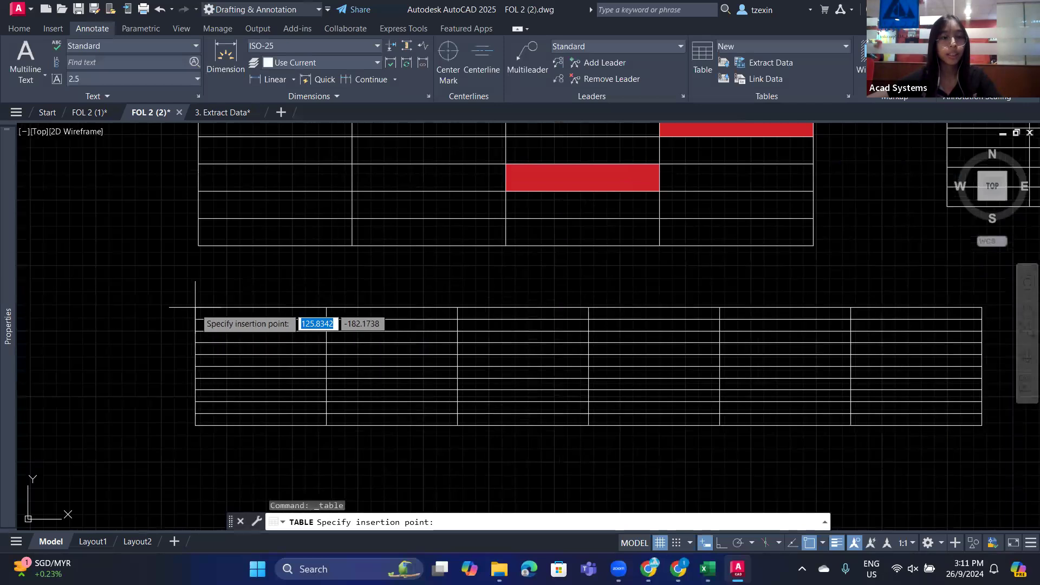
middle_drag(195, 309, 152, 271)
click(158, 281)
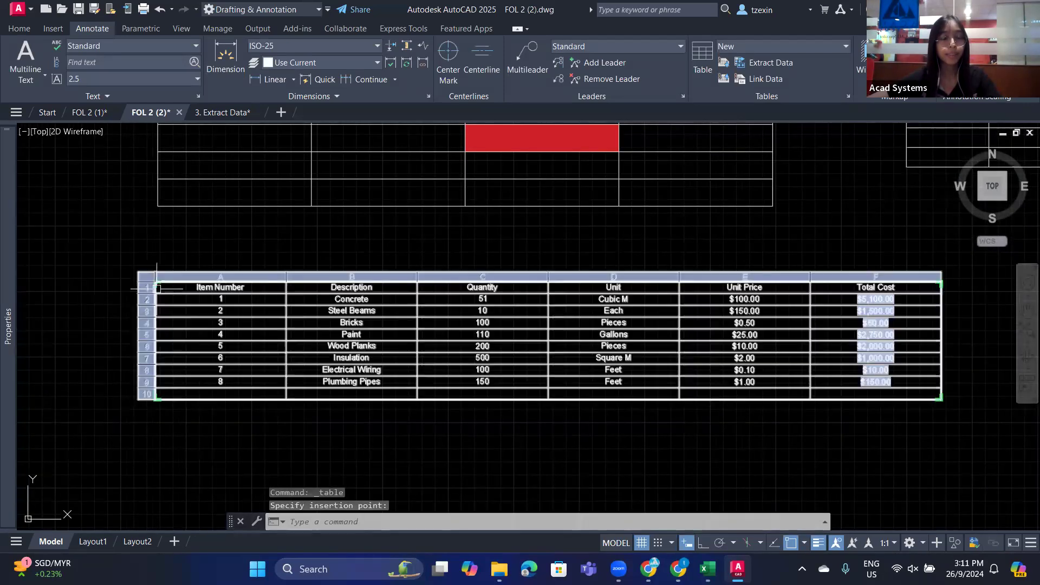
mouse_move(395, 429)
middle_down()
mouse_move(362, 383)
mouse_move(320, 354)
mouse_move(299, 360)
middle_up()
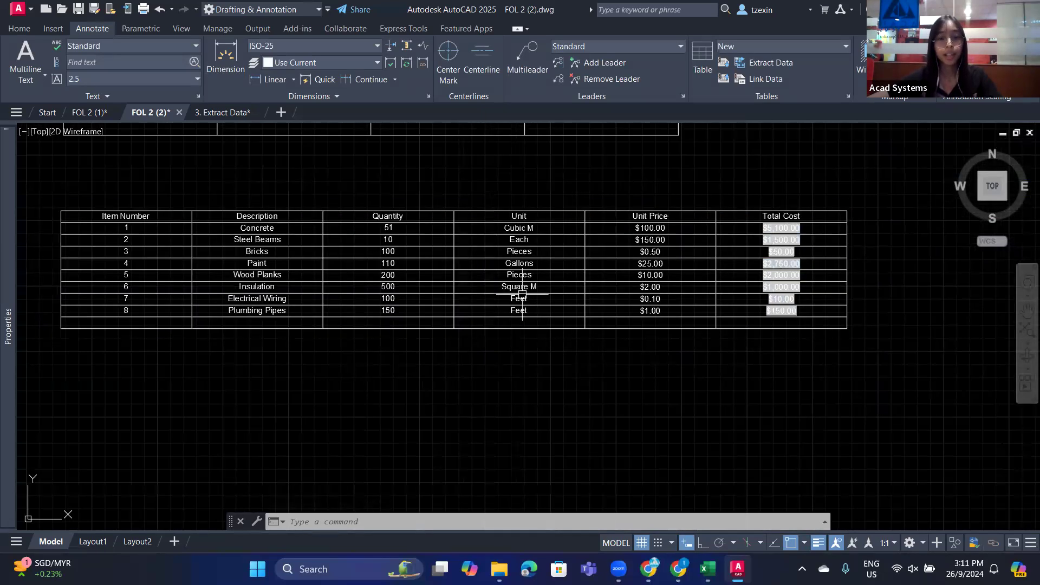
Switch to the Table workbook in Excel, set the Plumbing Pipes quantity to 1500 and save the workbook
mouse_move(704, 563)
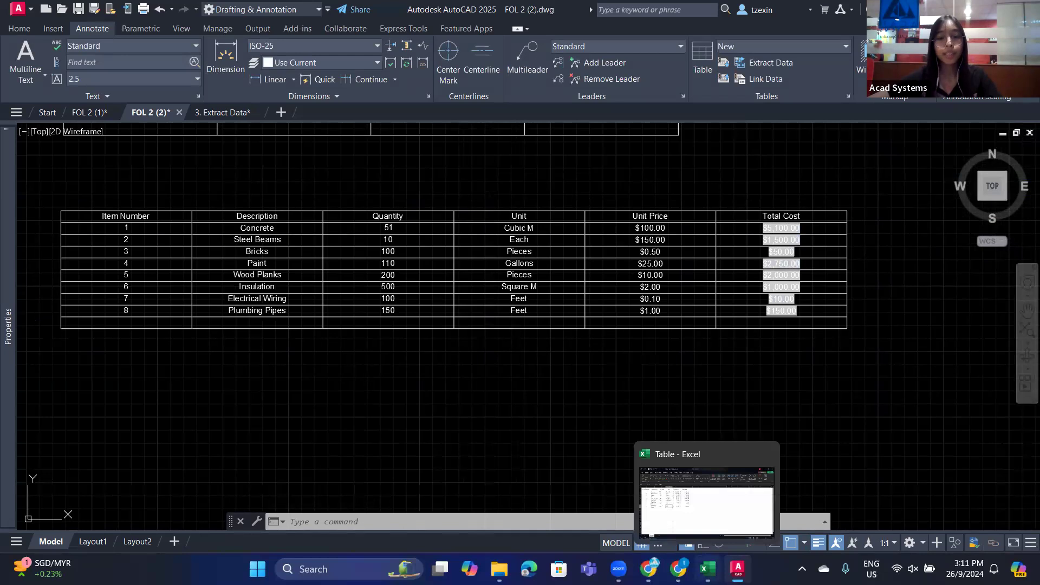
click(705, 563)
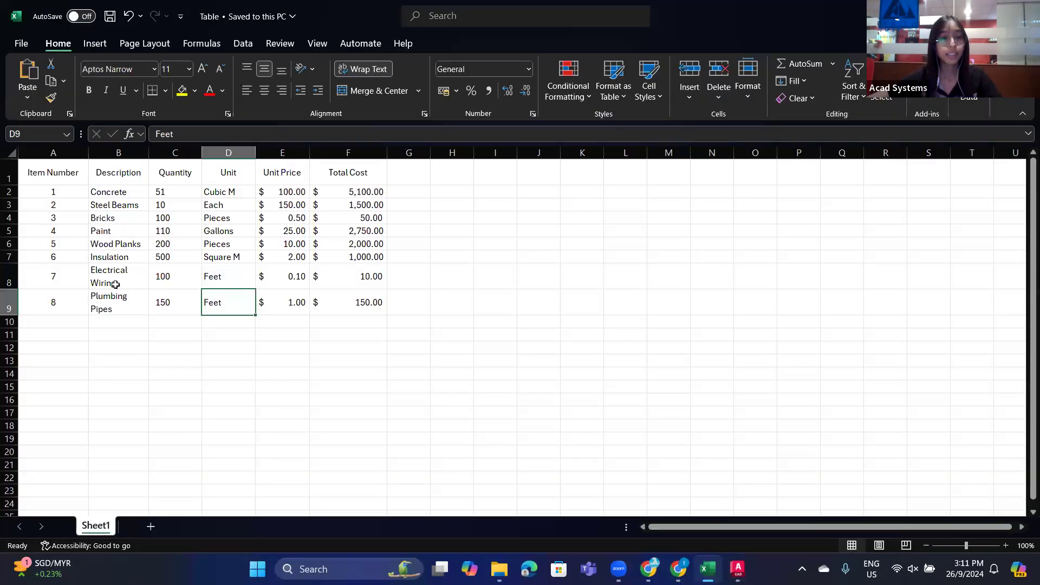
double_click(179, 304)
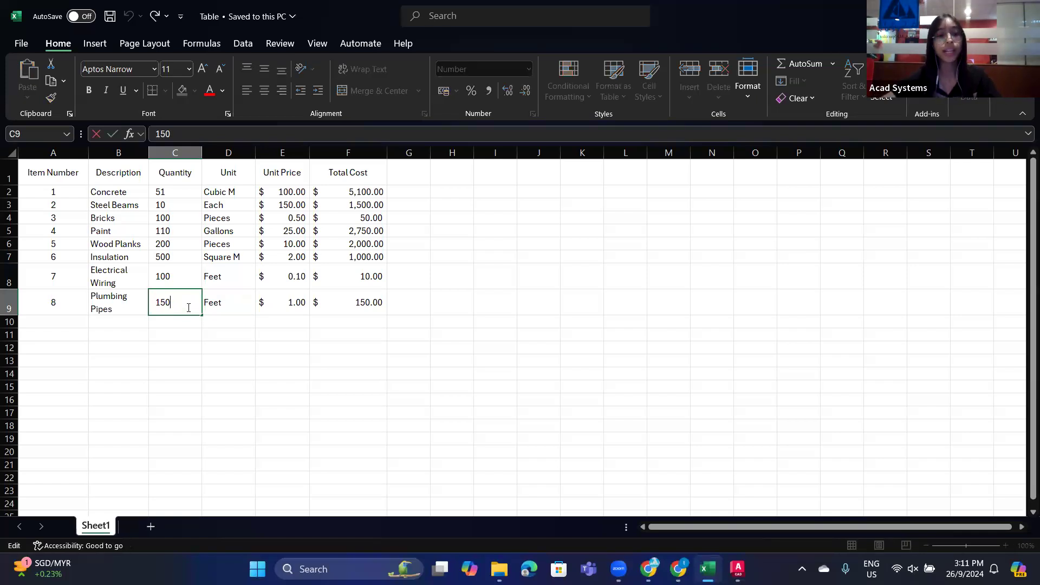
click(205, 356)
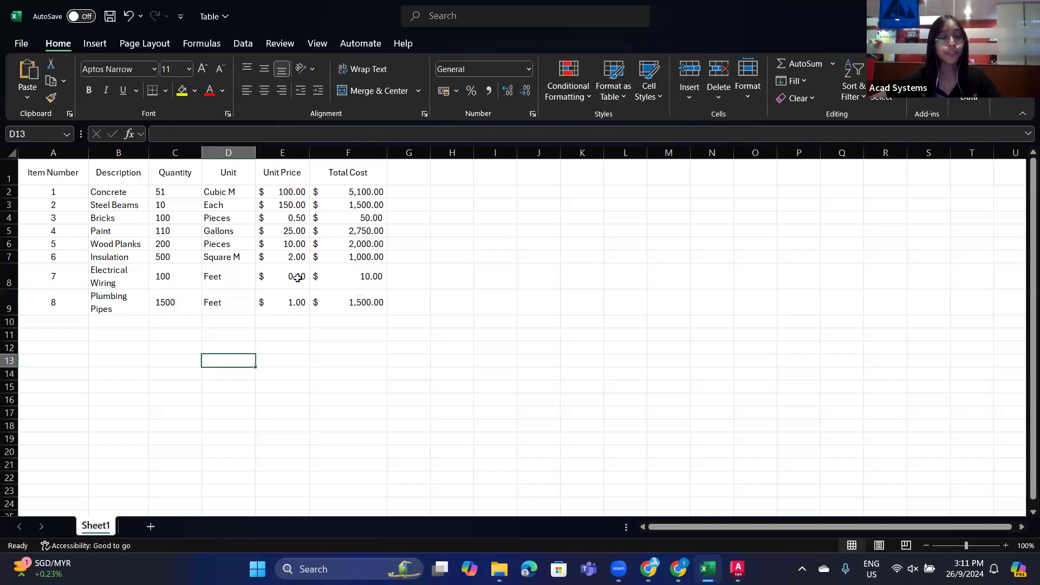
key(ctrl+s)
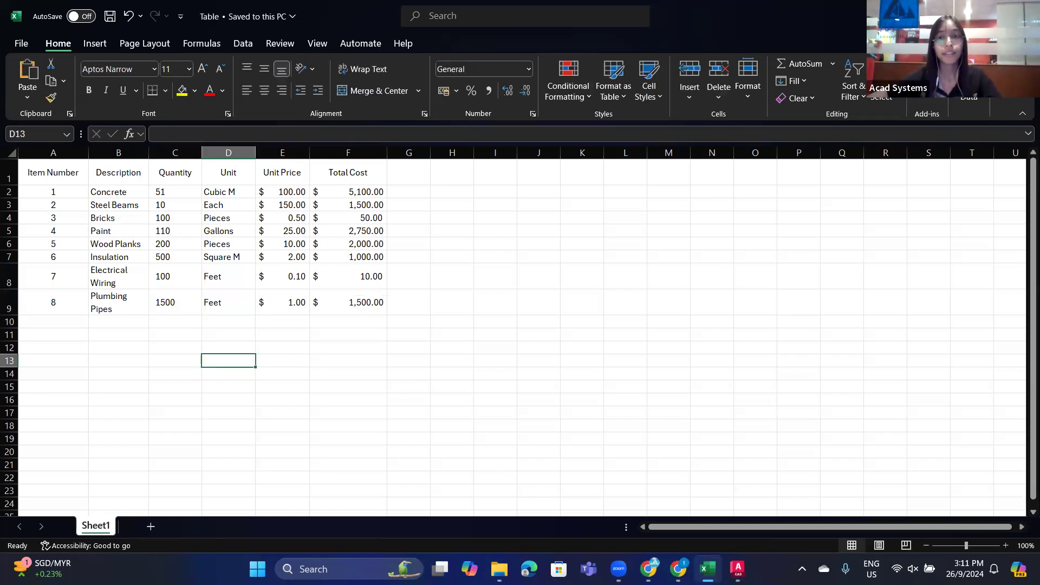
Return to AutoCAD and update the data links of the linked item cost table from its Excel source
click(962, 15)
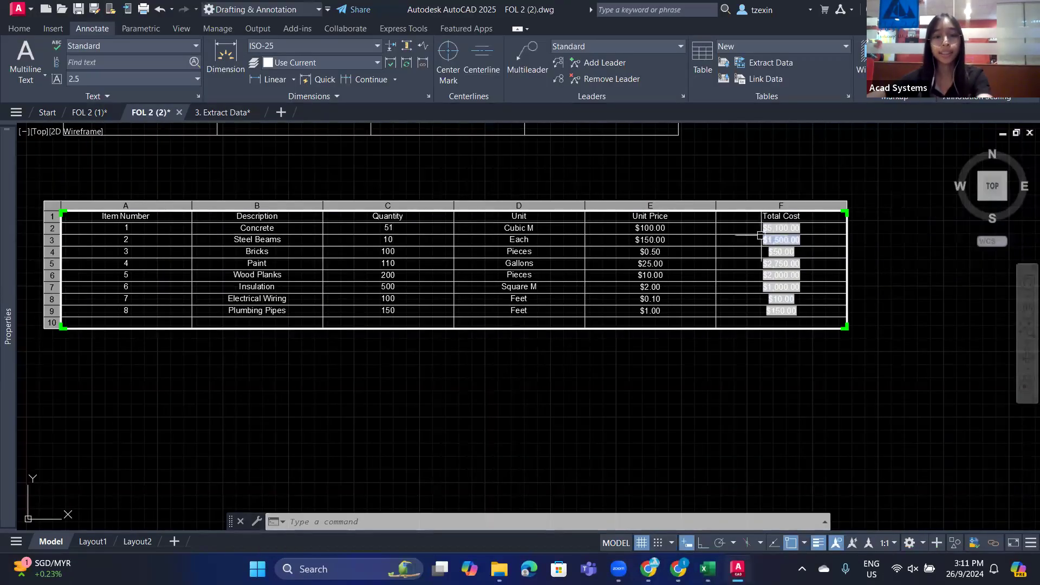
key(Escape)
click(434, 294)
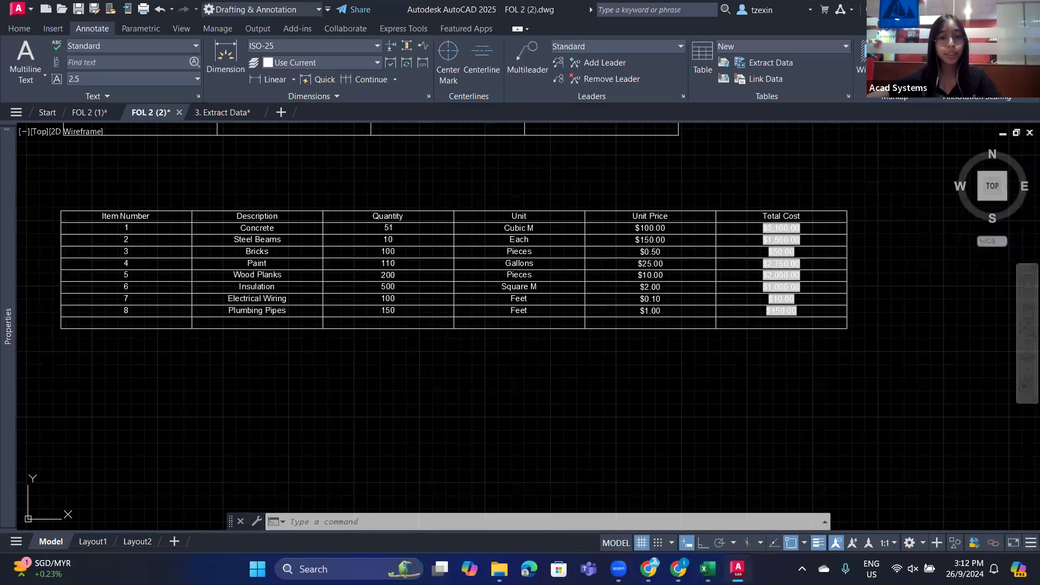
click(449, 326)
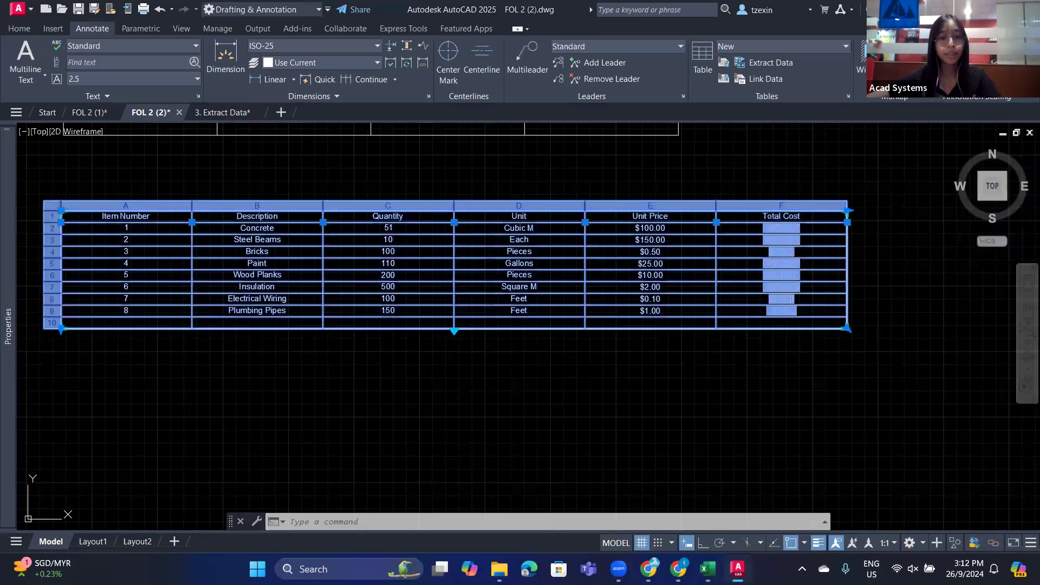
right_click(626, 283)
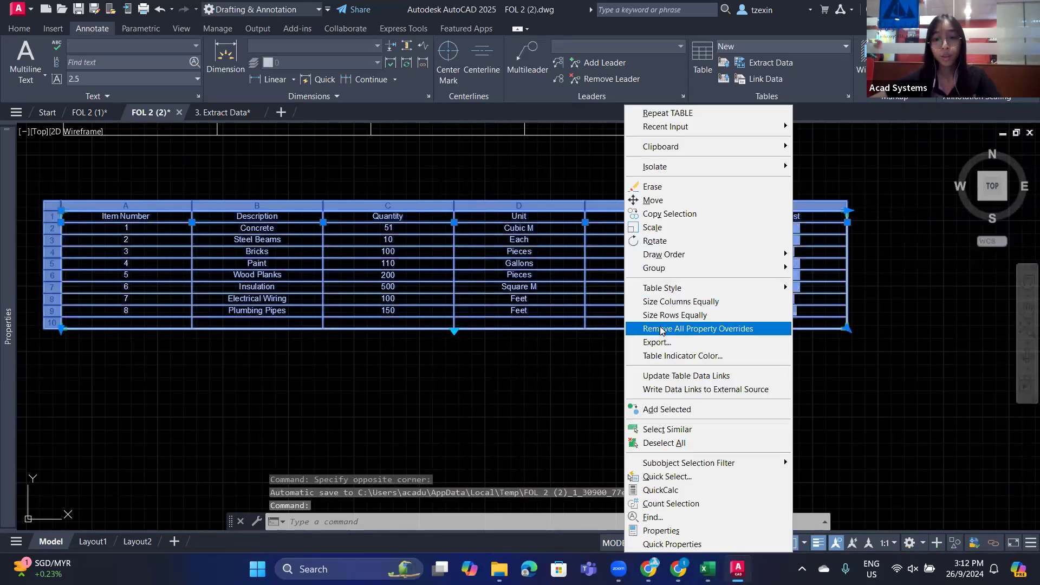
click(705, 376)
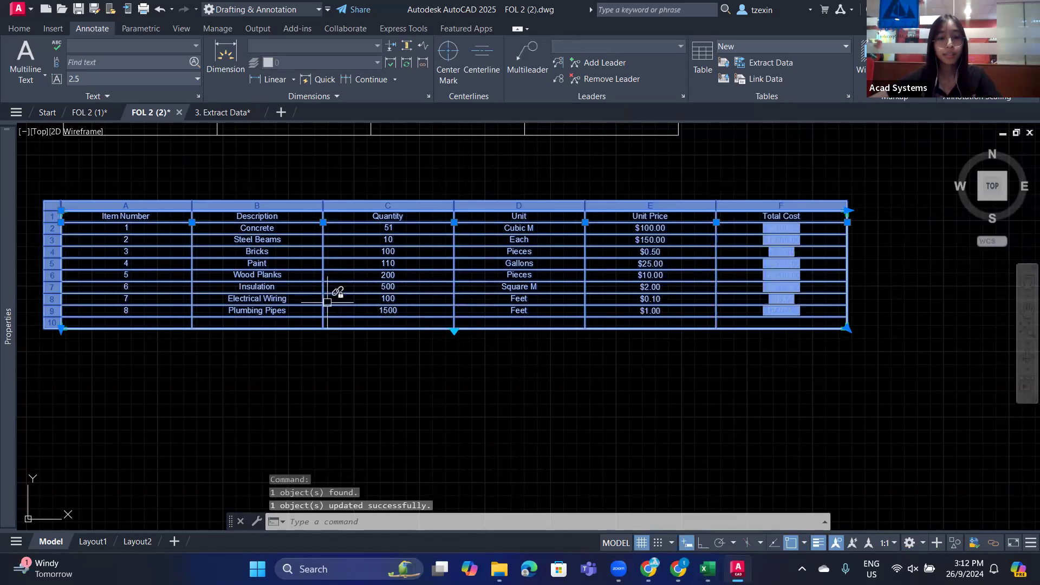
Deselect the linked table, switch to the Table workbook in Excel and close the workbook
scroll(330, 299, up, 2)
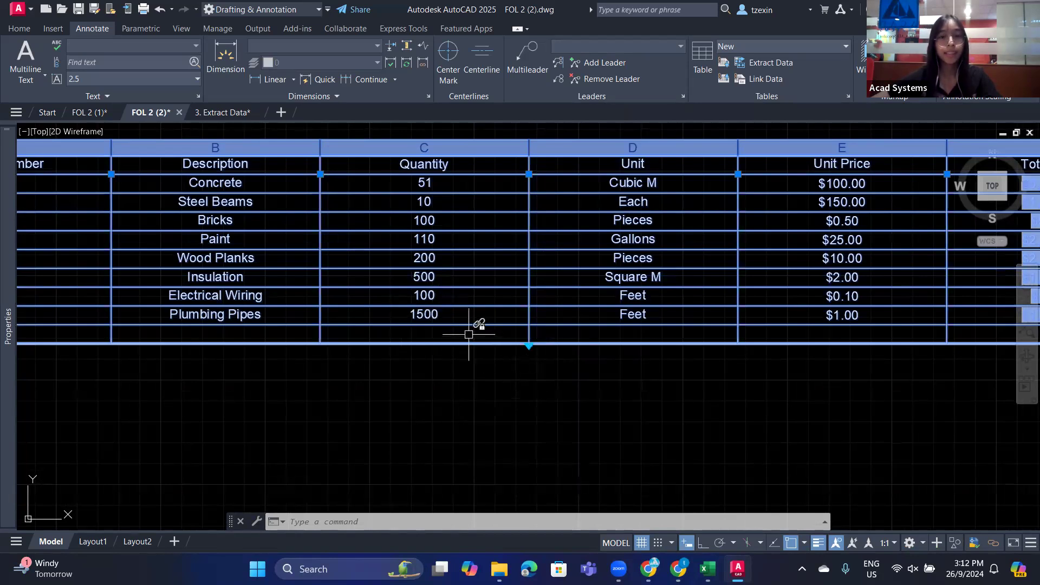
scroll(468, 334, down, 2)
key(Escape)
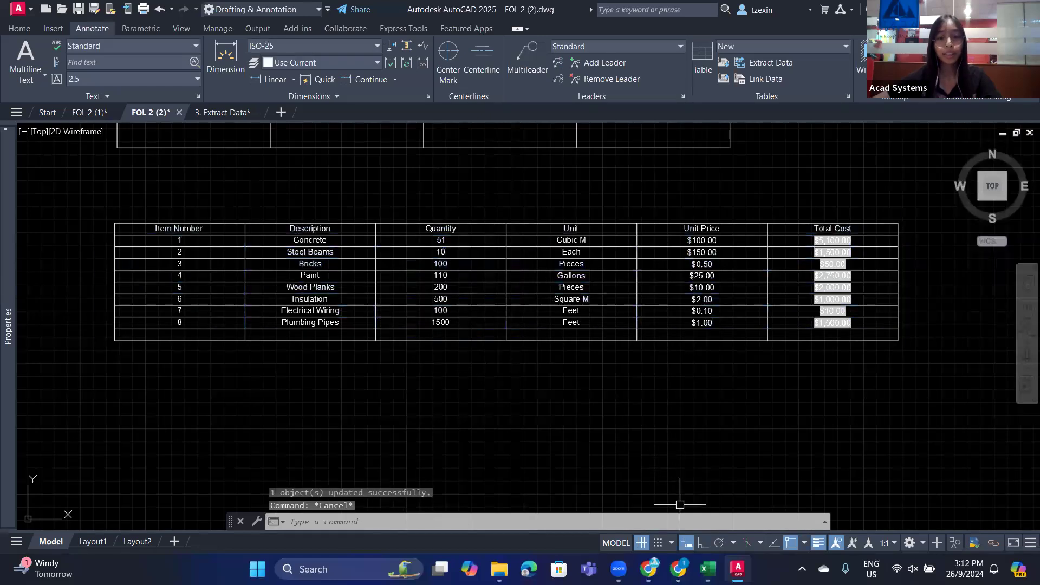
mouse_move(701, 558)
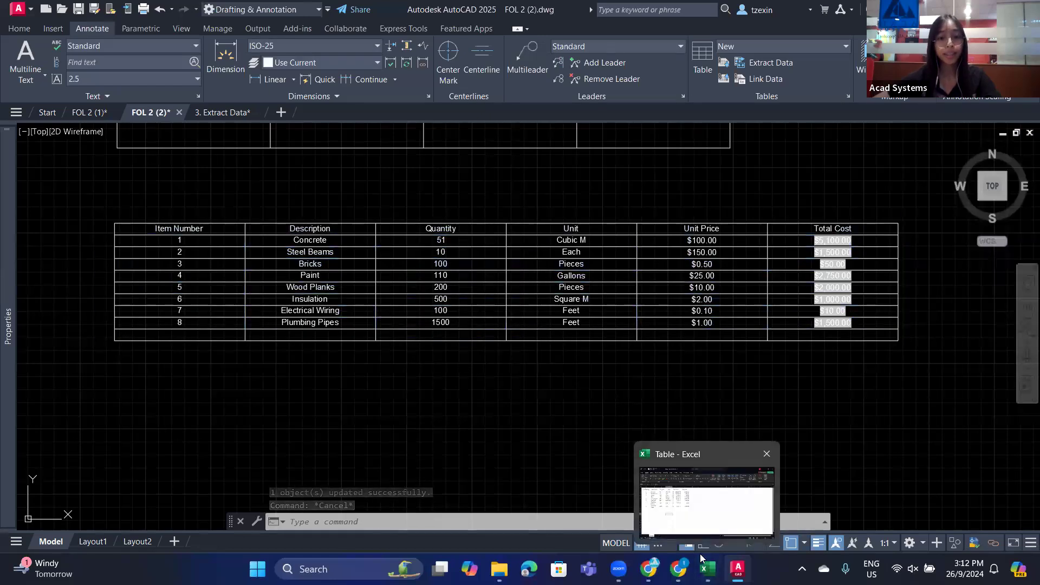
click(700, 555)
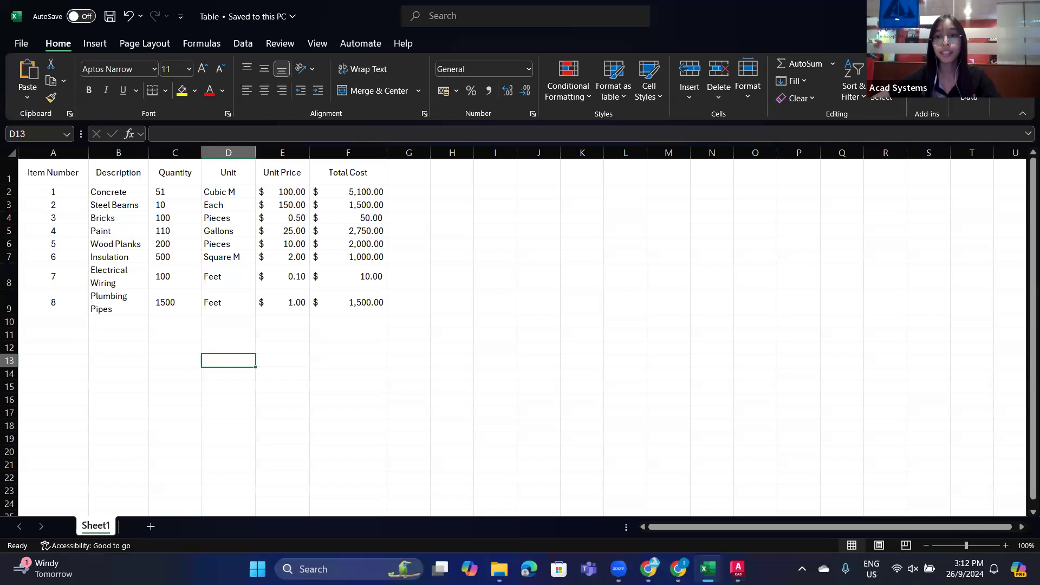
click(1025, 11)
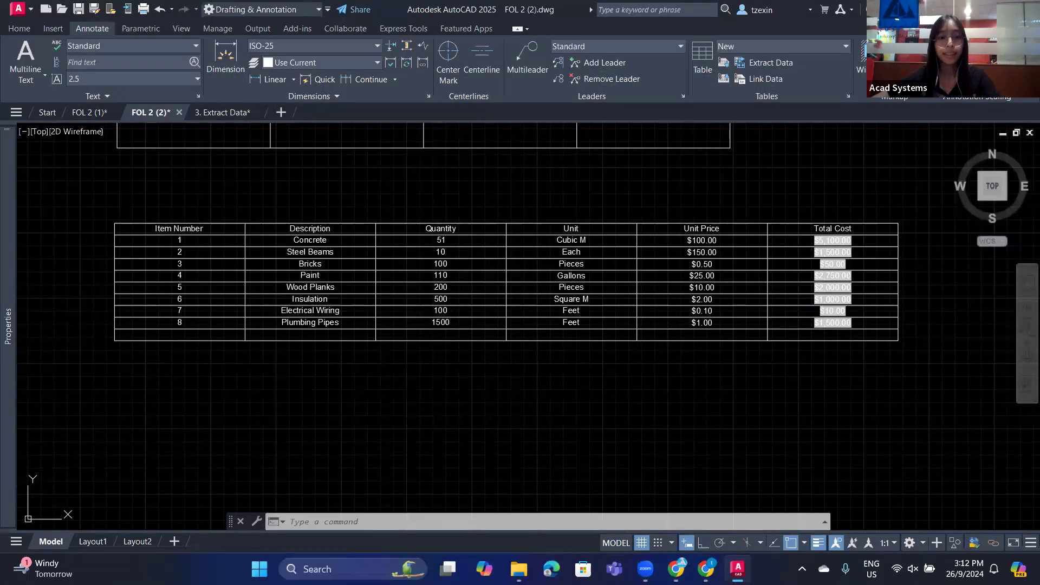
Unlock the Concrete quantity cell in the linked item cost table
scroll(483, 348, up, 2)
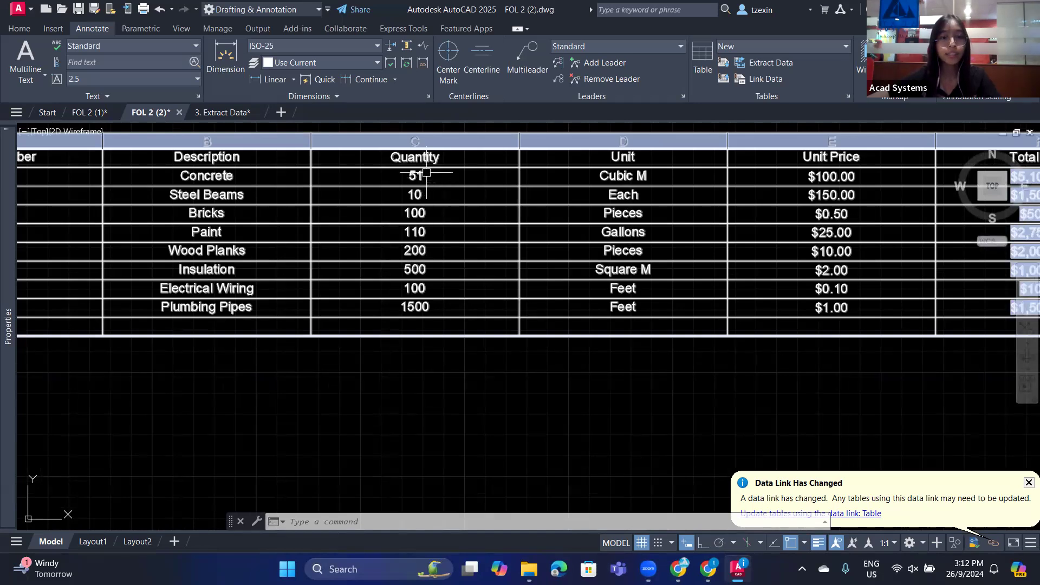
double_click(433, 178)
click(438, 178)
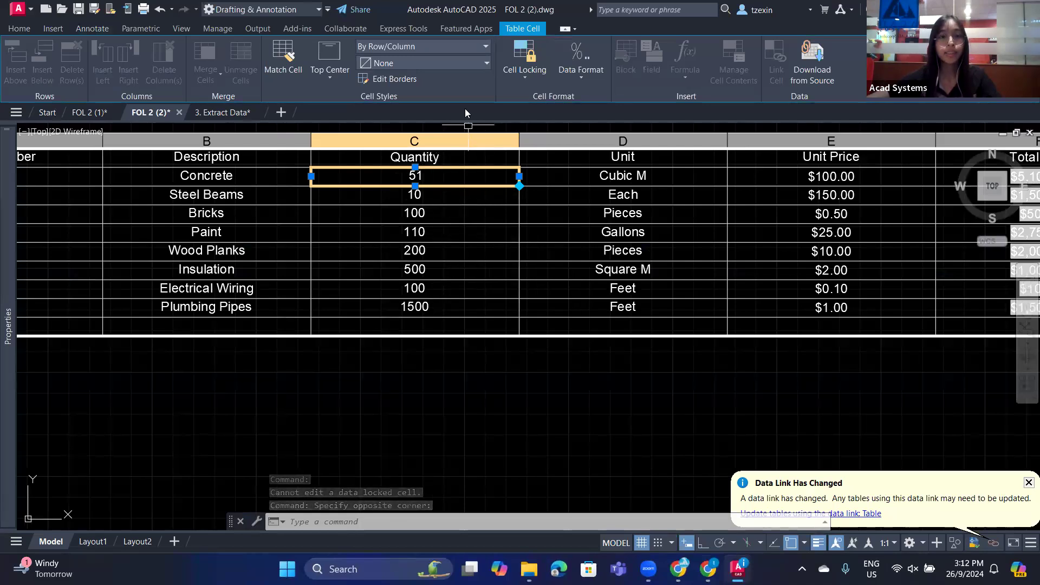
double_click(462, 178)
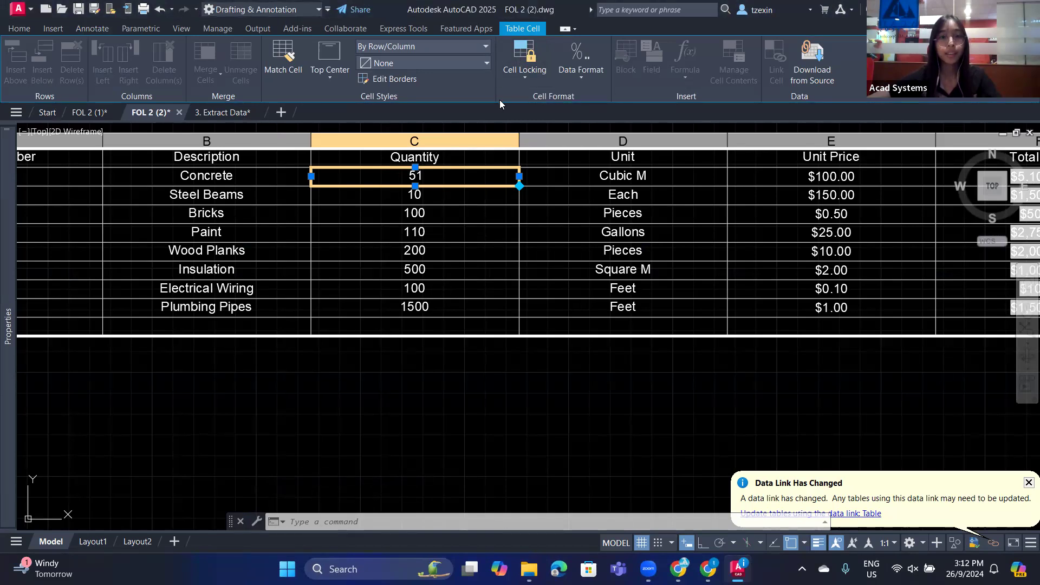
click(518, 80)
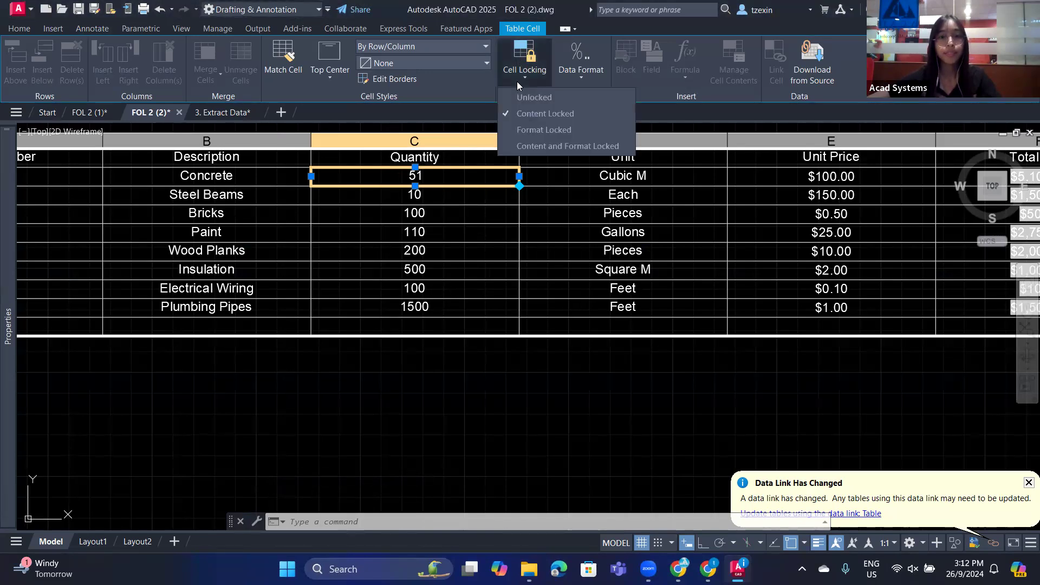
click(525, 100)
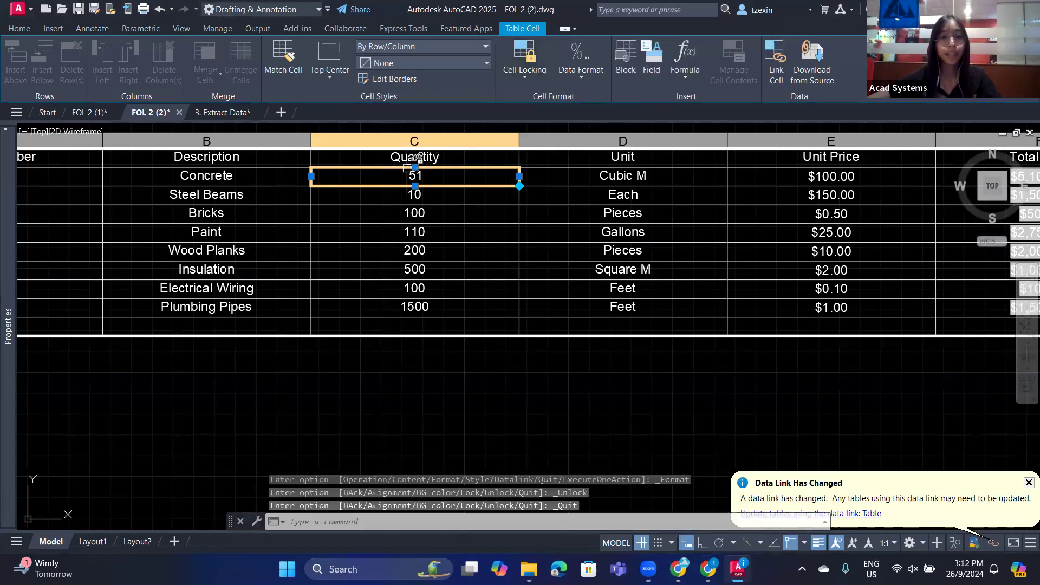
Set the Concrete quantity in the linked table to 500
double_click(430, 174)
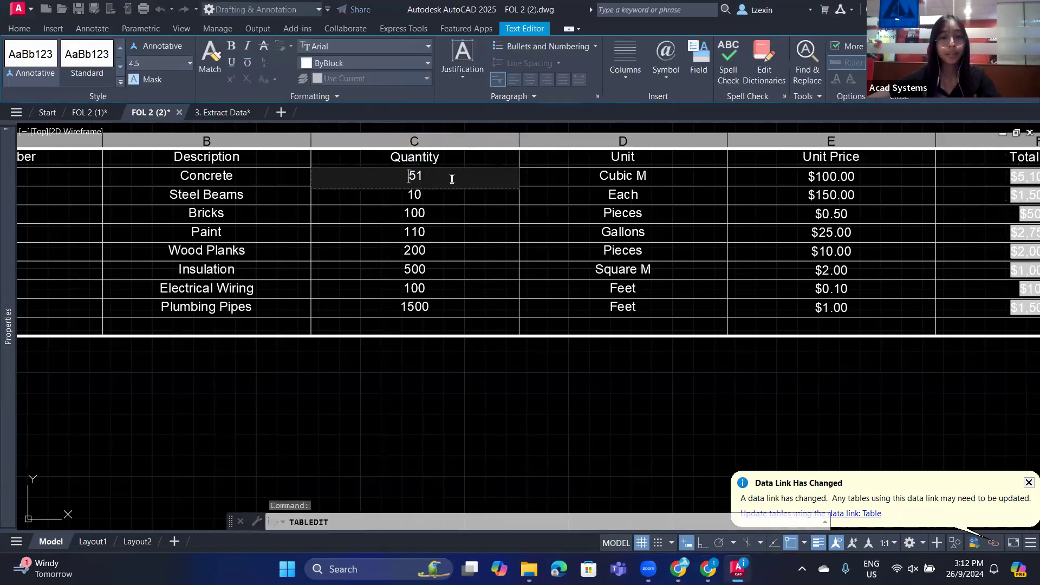
key(BackSpace)
text(500)
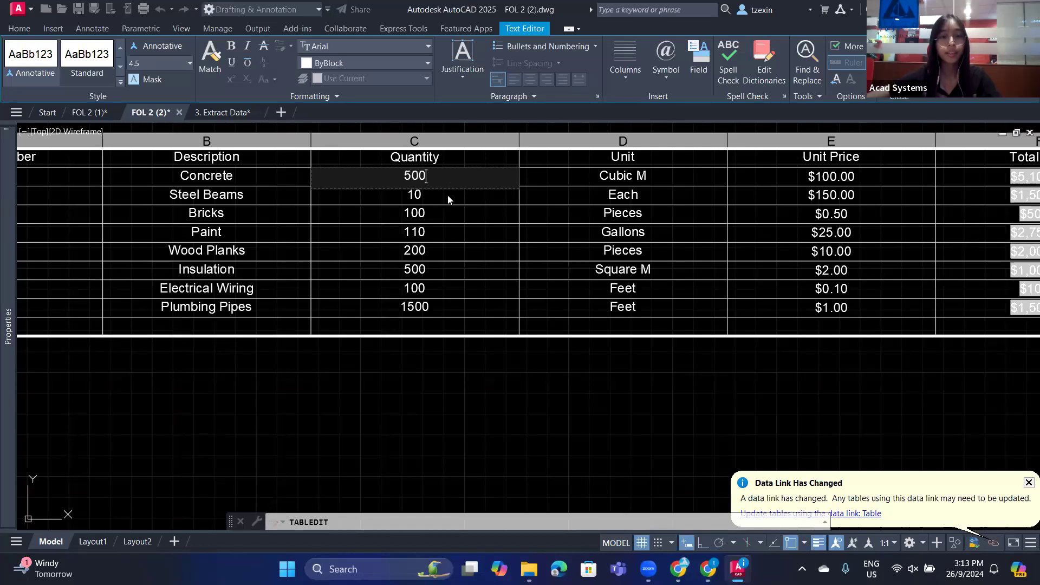
key(Escape)
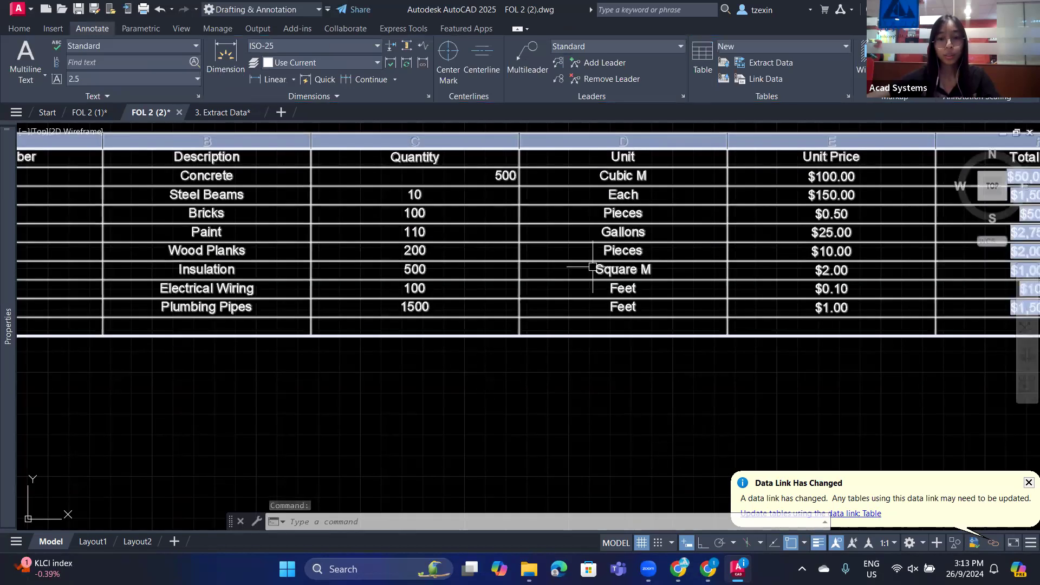
Write the data links of the linked item cost table to its external Excel source
scroll(593, 267, down, 2)
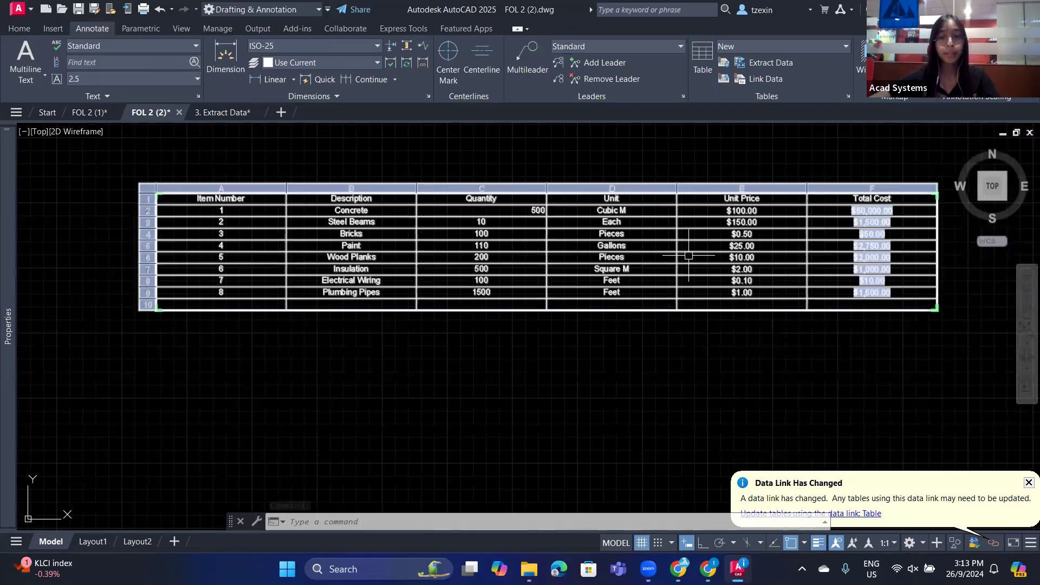
click(677, 246)
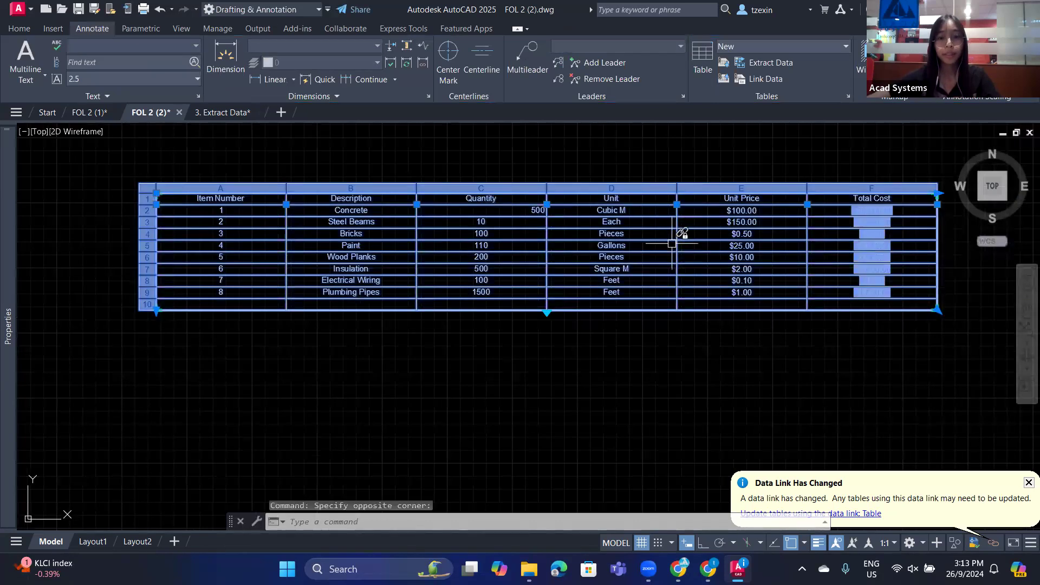
right_click(672, 245)
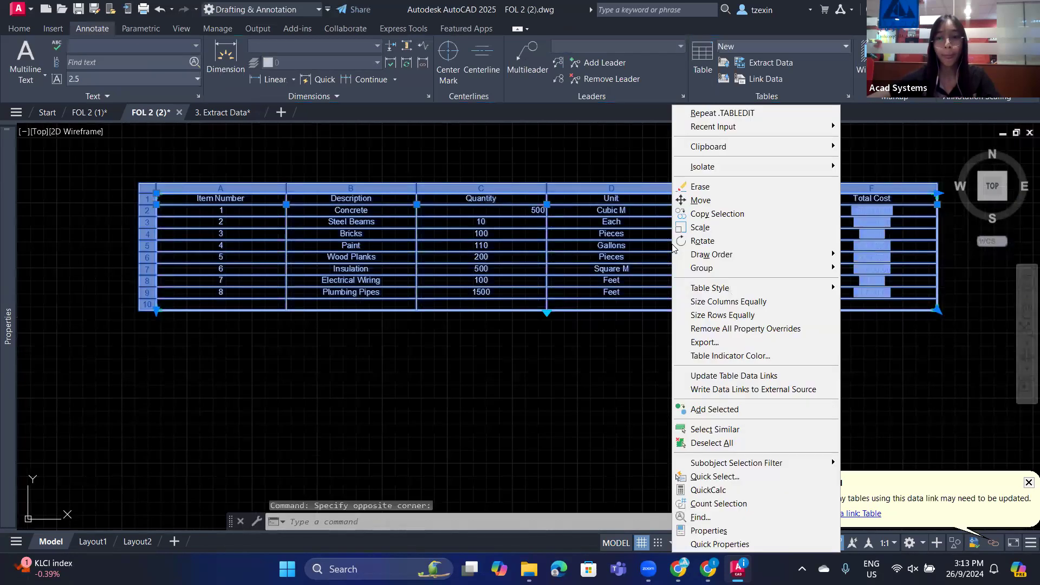
click(751, 390)
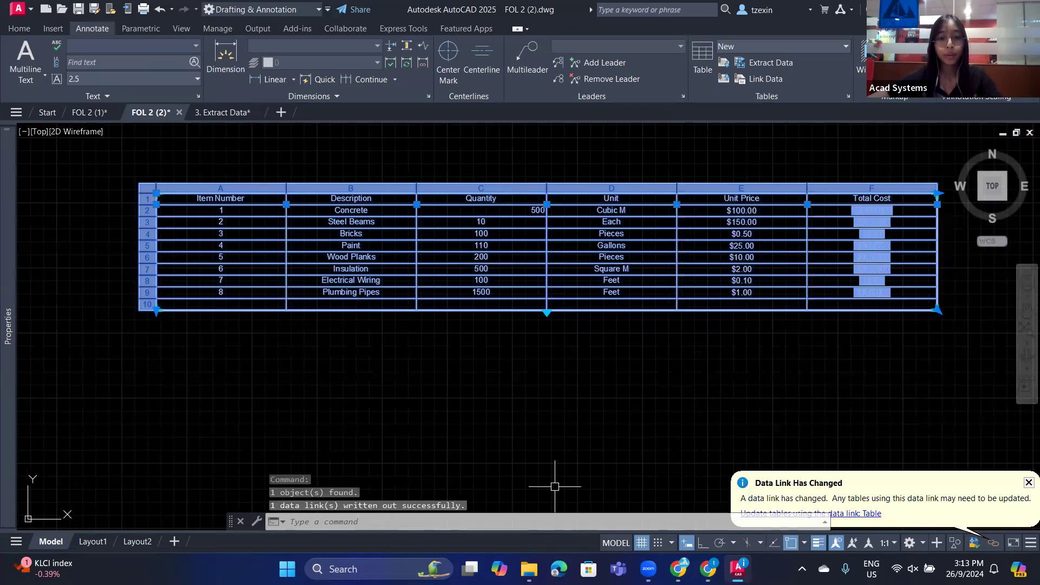
Switch to File Explorer, open the Table workbook in Excel and check the Concrete quantity cell
key(alt+Tab)
double_click(367, 316)
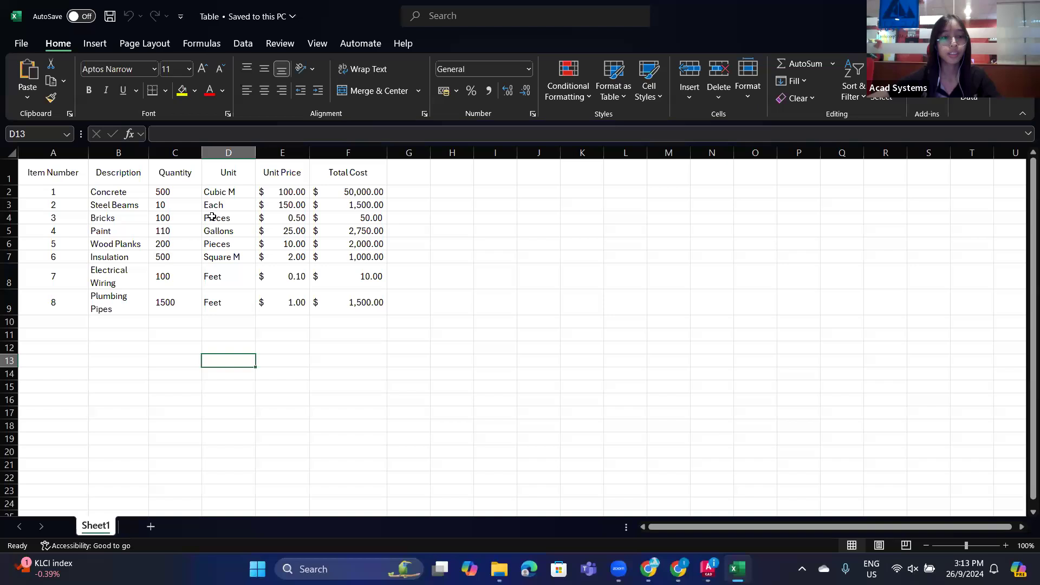
click(177, 193)
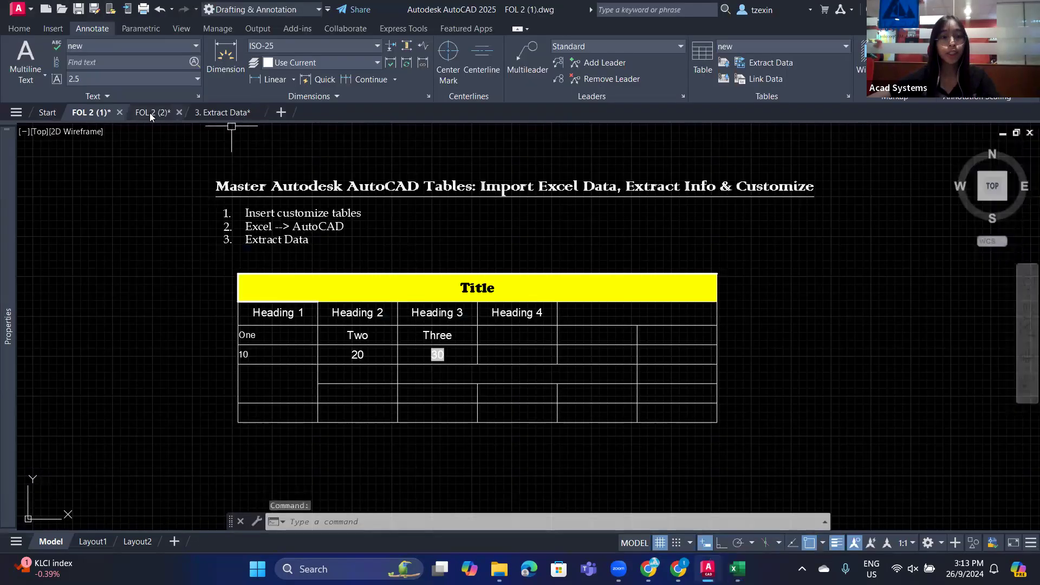
Return to the FOL 2 (2) drawing in AutoCAD and examine the linked item cost table
click(152, 113)
scroll(461, 215, up, 2)
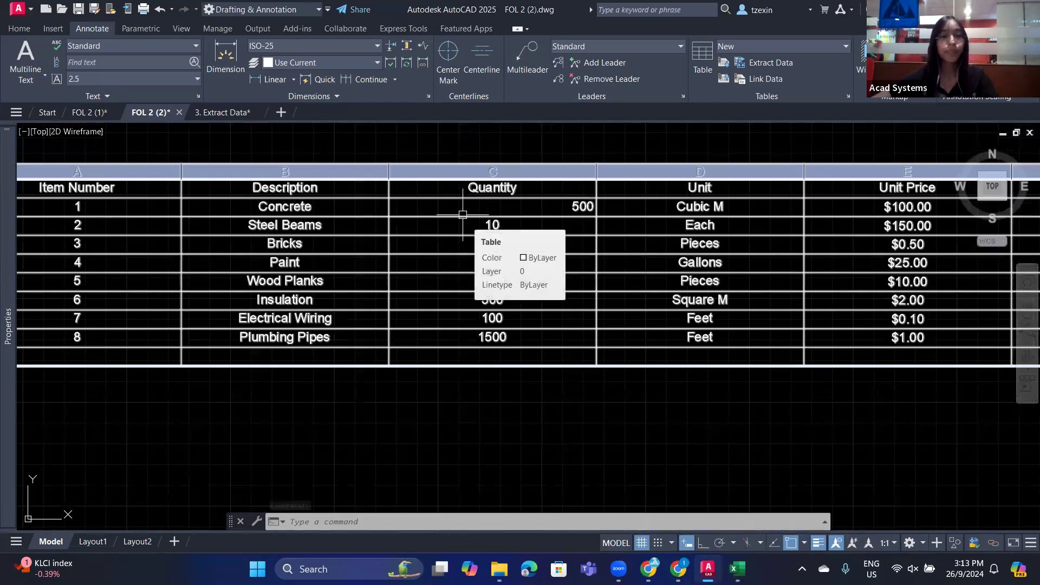
scroll(470, 209, down, 2)
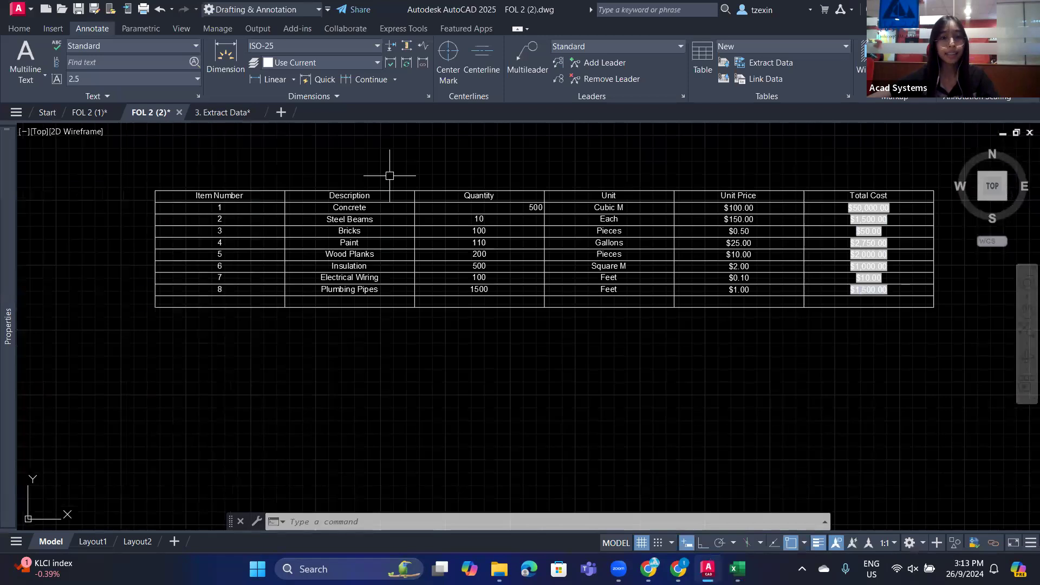
scroll(390, 174, up, 2)
middle_drag(309, 180, 372, 190)
scroll(330, 186, down, 2)
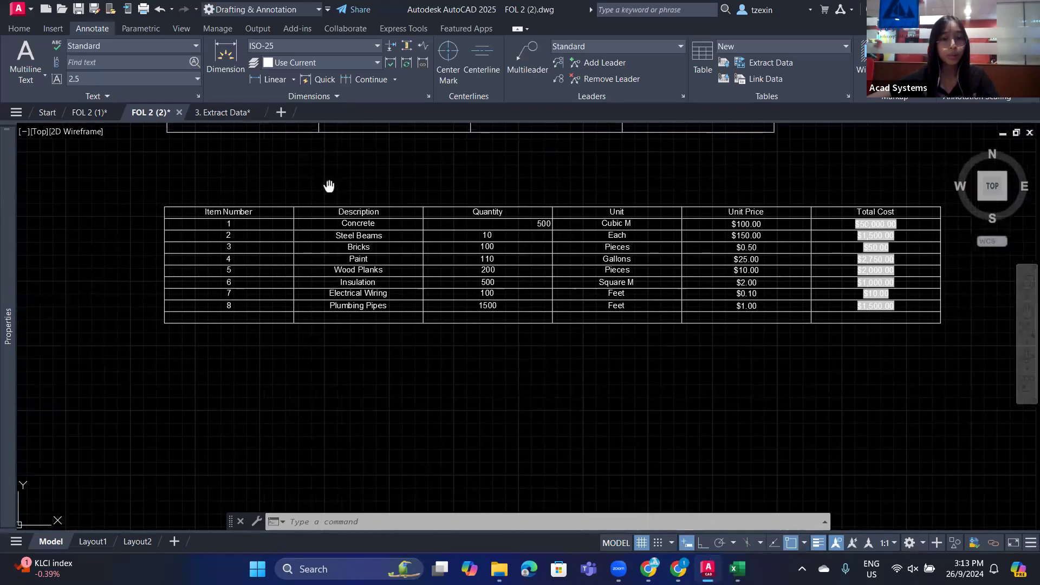
click(421, 204)
key(Escape)
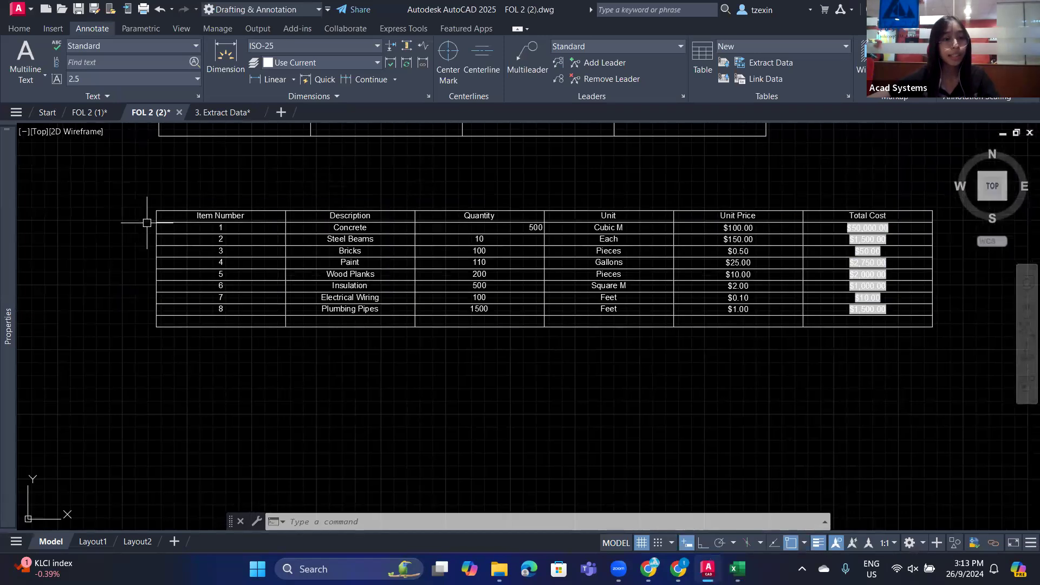
click(154, 223)
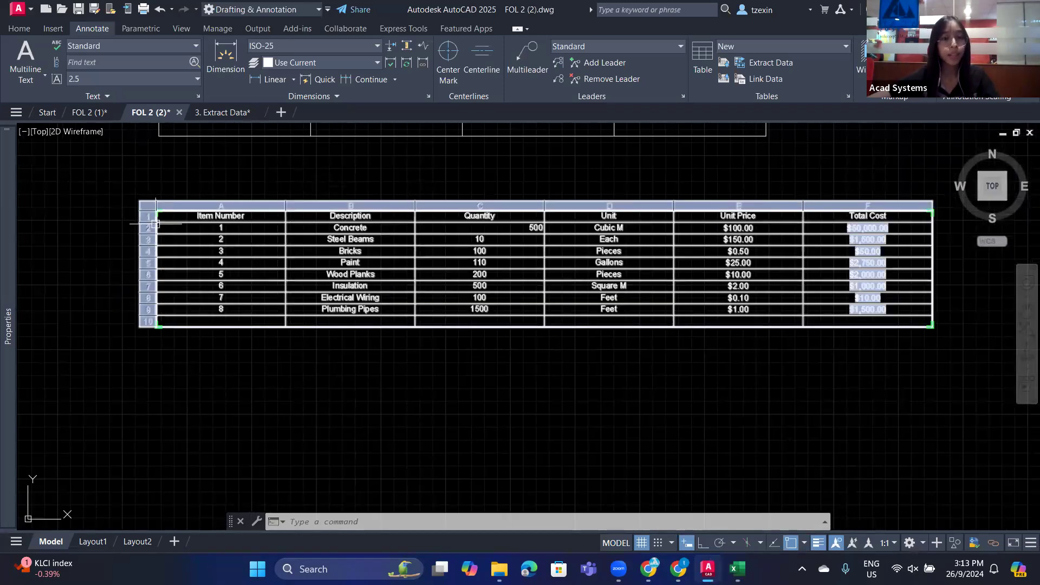
Select the table titled "table 2" beside the Acad Systems table and display its properties
middle_drag(220, 202, 200, 428)
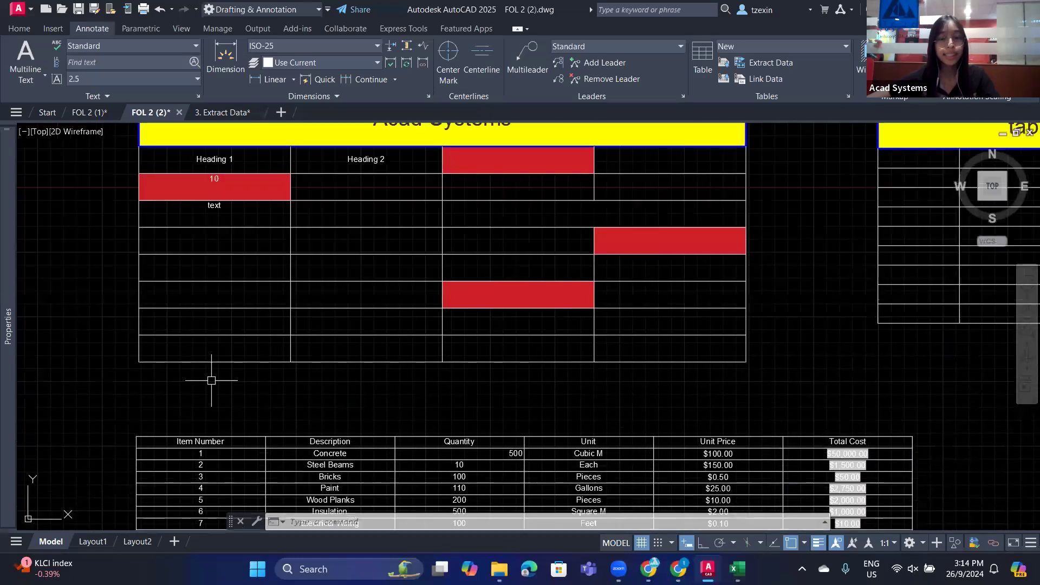
scroll(232, 309, down, 2)
middle_drag(688, 333, 552, 335)
click(729, 339)
click(671, 298)
middle_drag(851, 256, 694, 296)
scroll(796, 269, up, 2)
key(Escape)
click(566, 430)
click(75, 226)
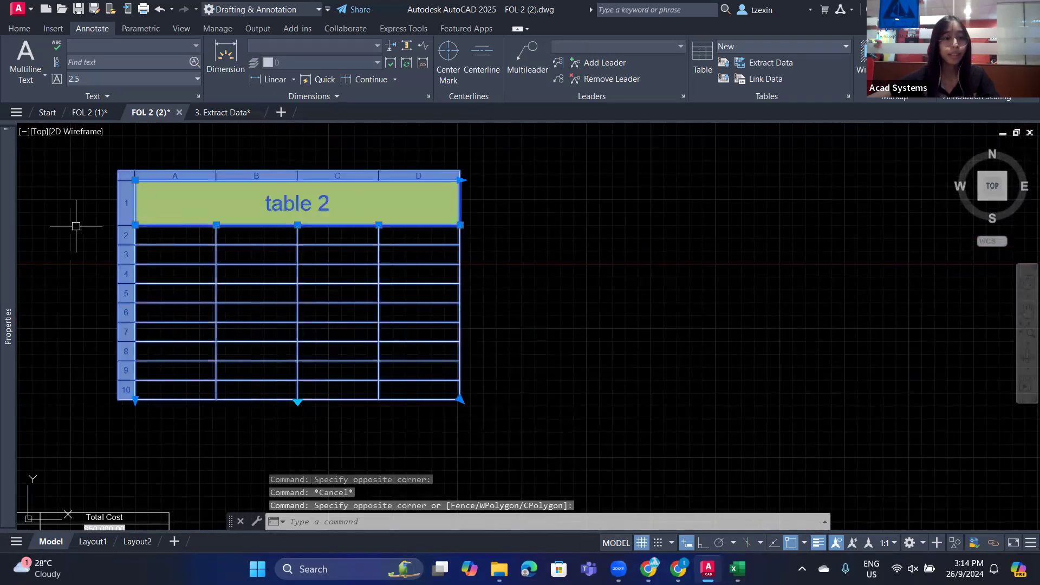
right_click(282, 292)
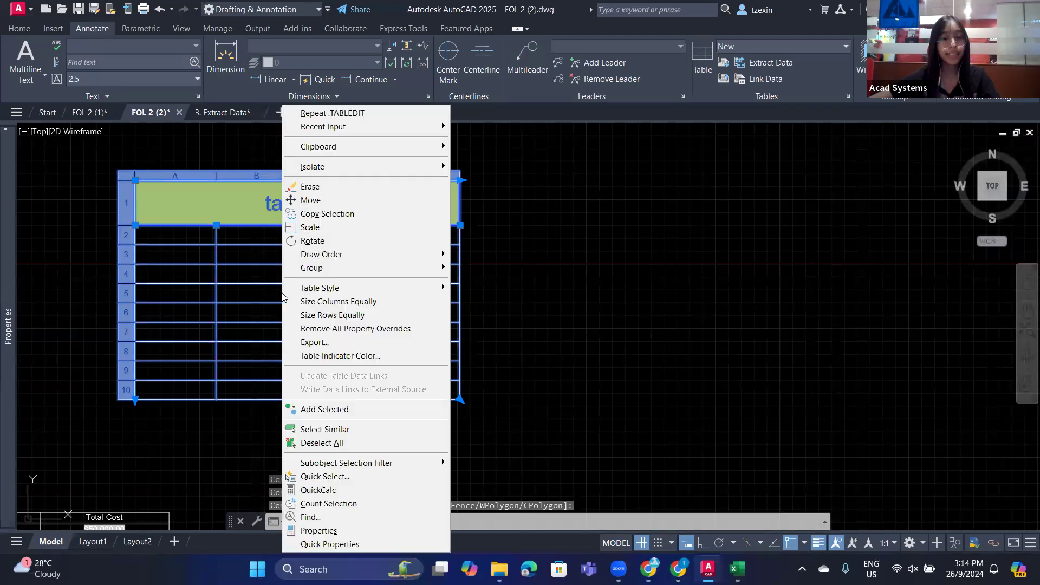
click(342, 531)
Enable table breaks for table 2 and choose Right as the break direction
scroll(156, 293, down, 3)
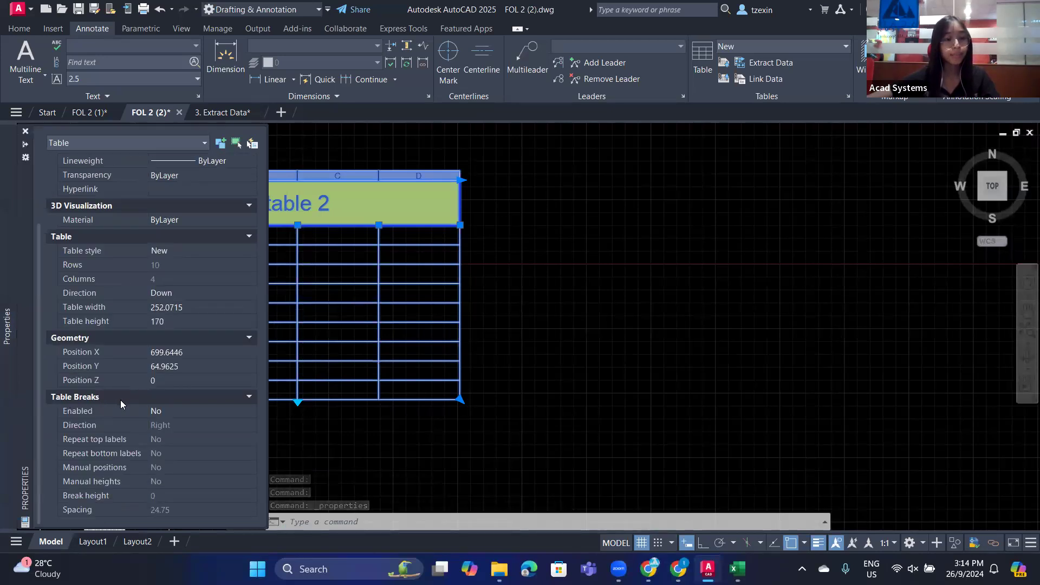
click(168, 409)
click(209, 410)
click(199, 424)
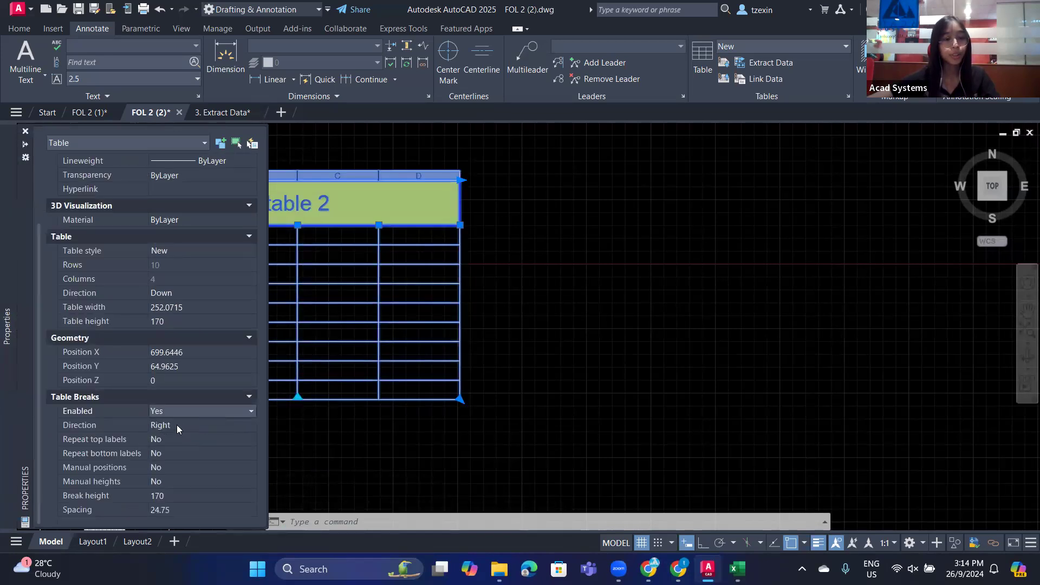
click(178, 423)
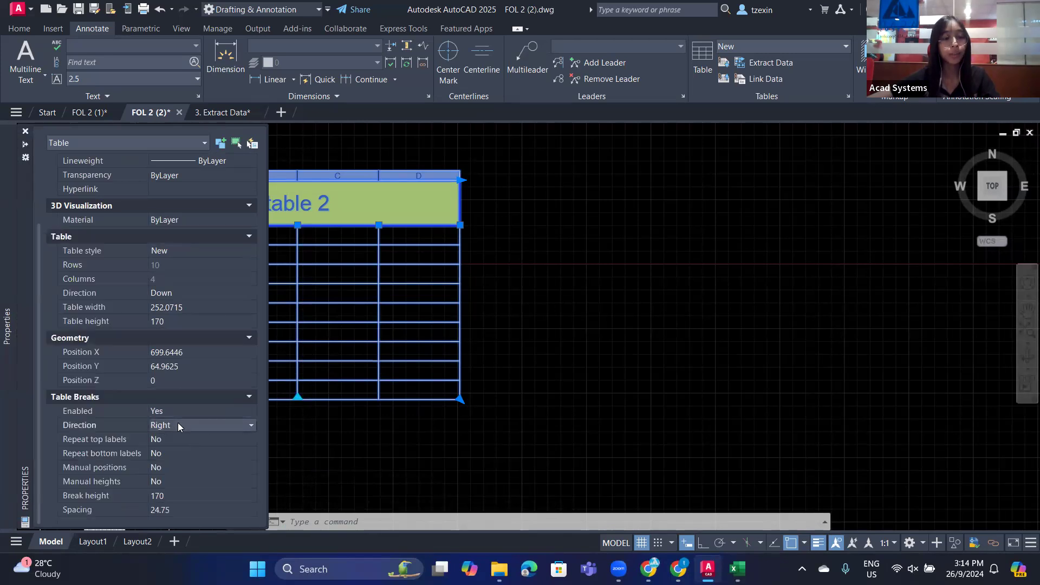
click(177, 423)
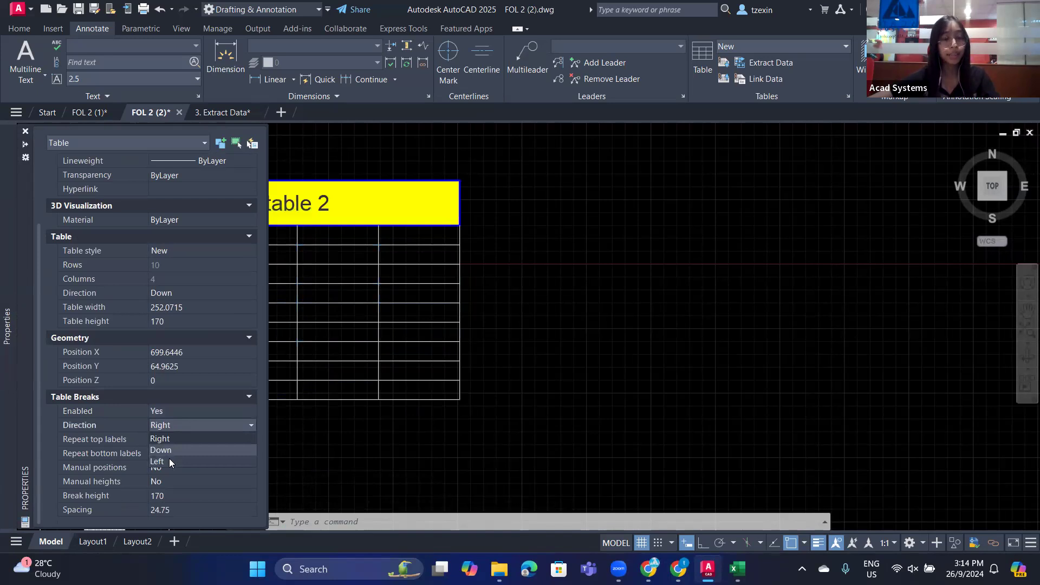
click(181, 439)
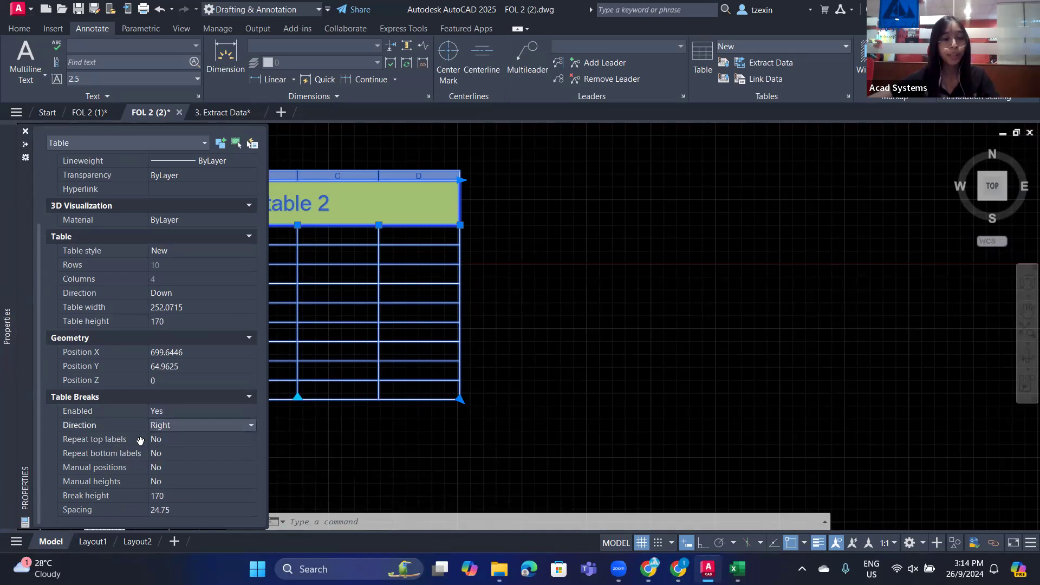
Set table 2 to repeat its top labels on every table break
click(174, 438)
click(171, 437)
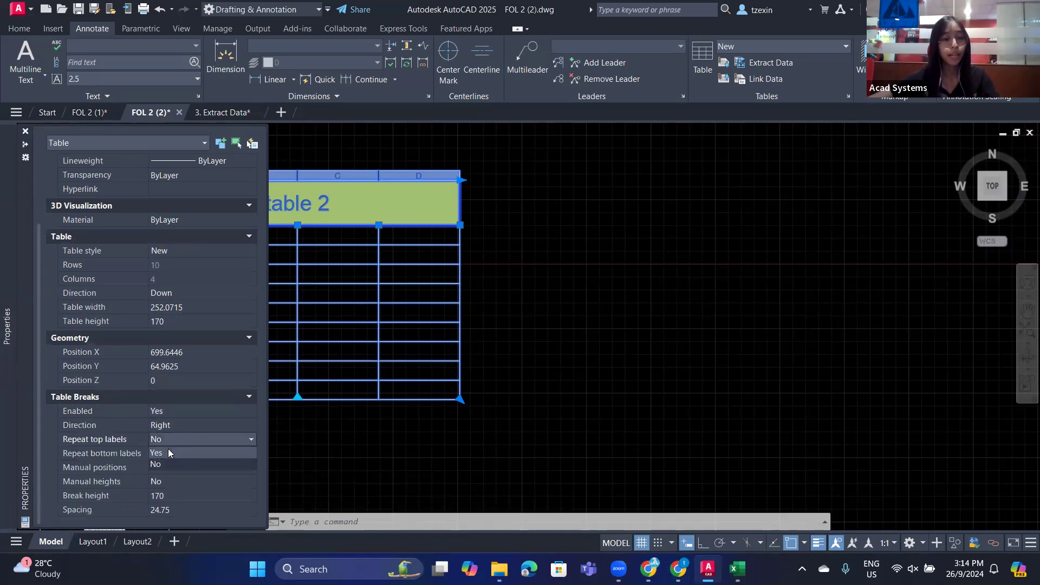
click(168, 453)
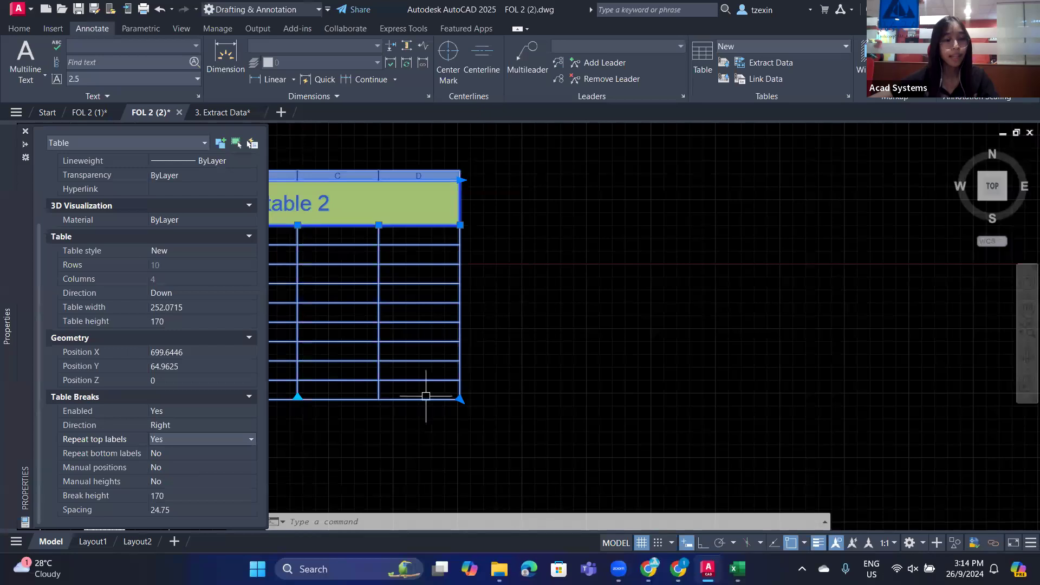
Split table 2 with its table breaking grip at a break height of 125, directly below row 7
mouse_move(404, 344)
middle_down()
mouse_move(529, 334)
mouse_move(583, 353)
middle_up()
key(Escape)
click(498, 417)
click(429, 382)
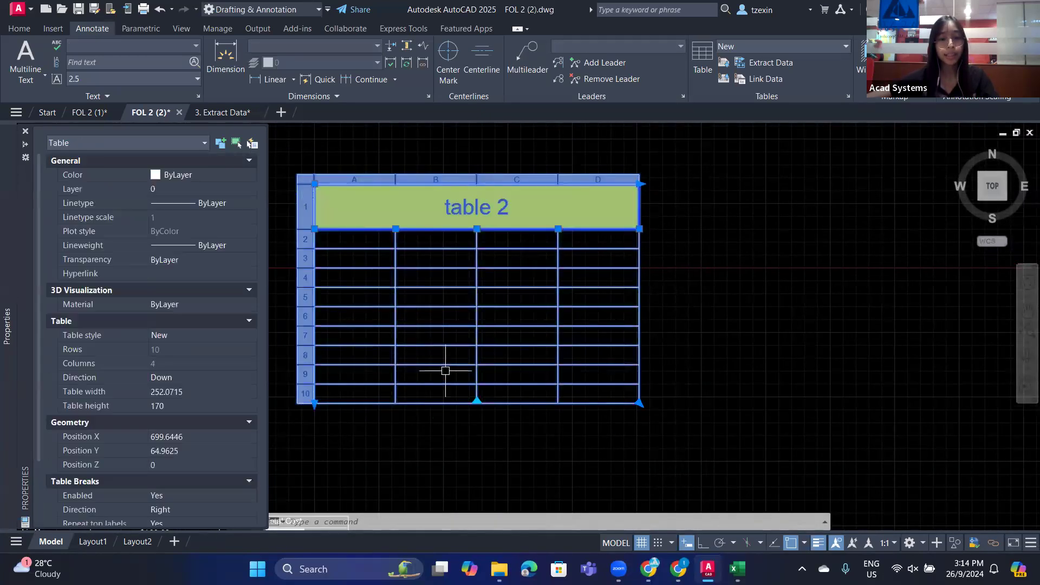
click(476, 402)
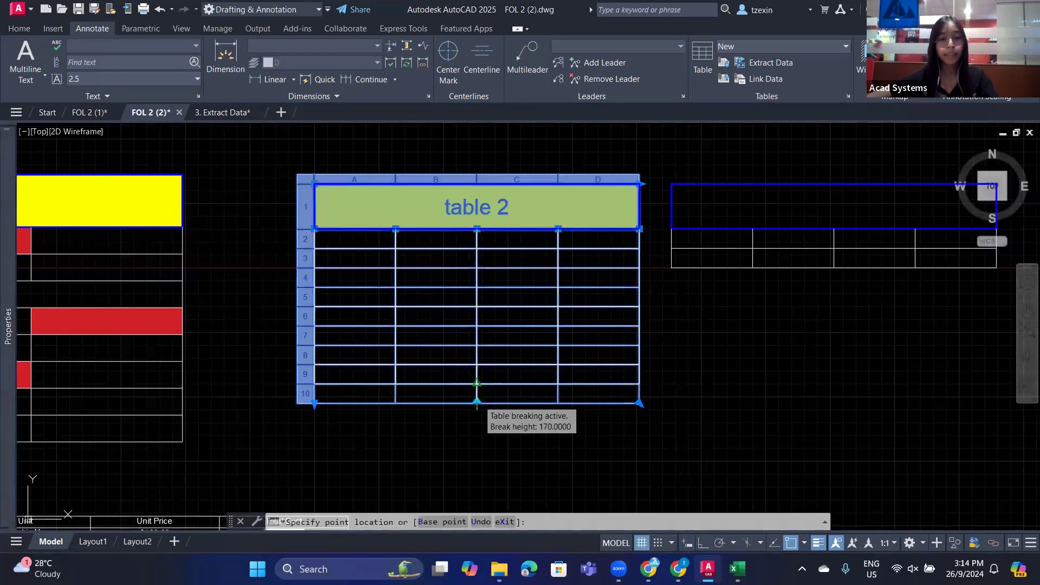
click(484, 341)
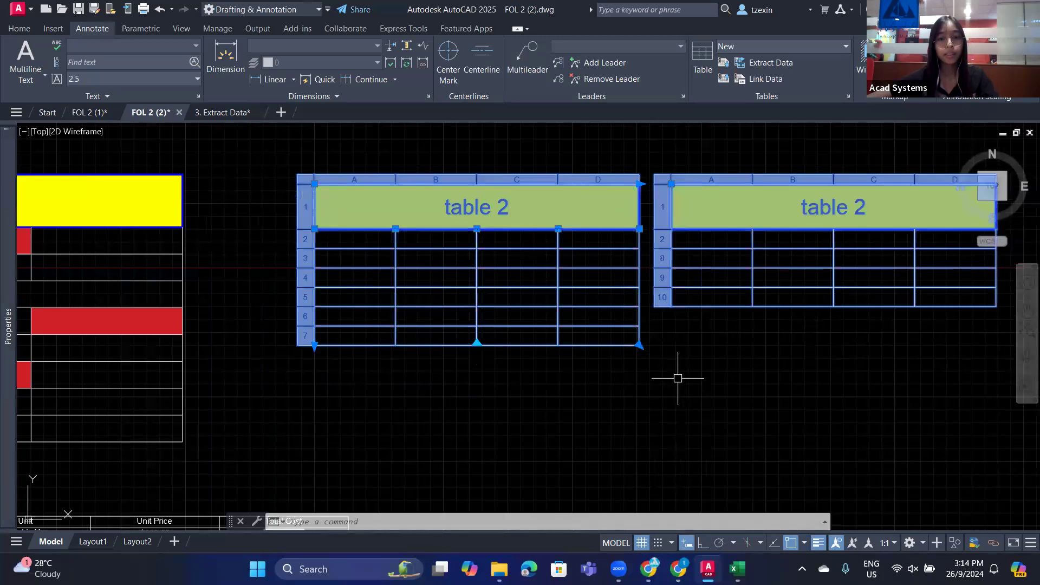
key(Escape)
middle_drag(724, 374, 627, 383)
click(680, 255)
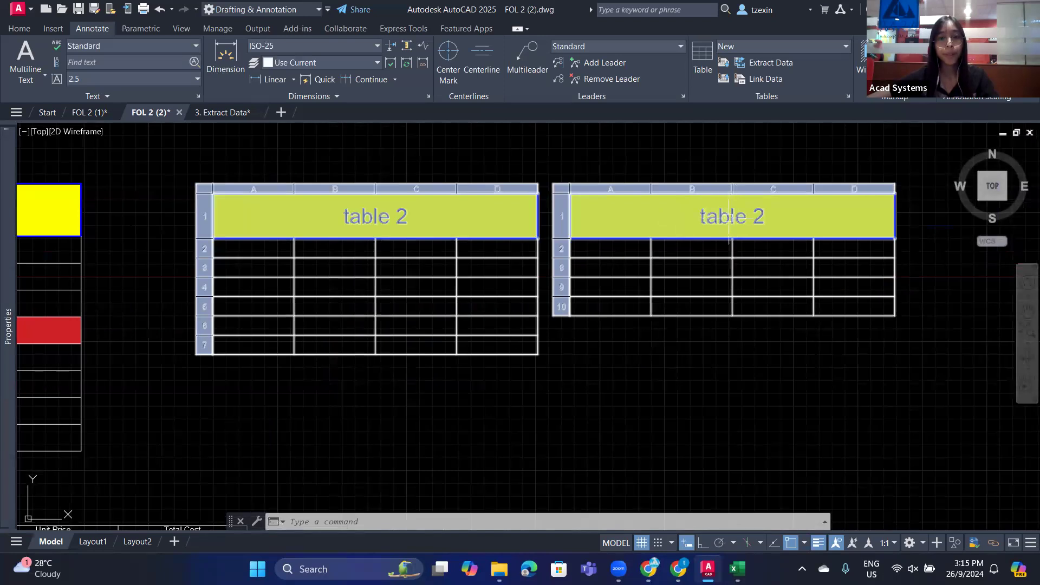
key(Escape)
Reselect table 2 and turn off the repetition of its top labels on the broken-off part
mouse_move(11, 325)
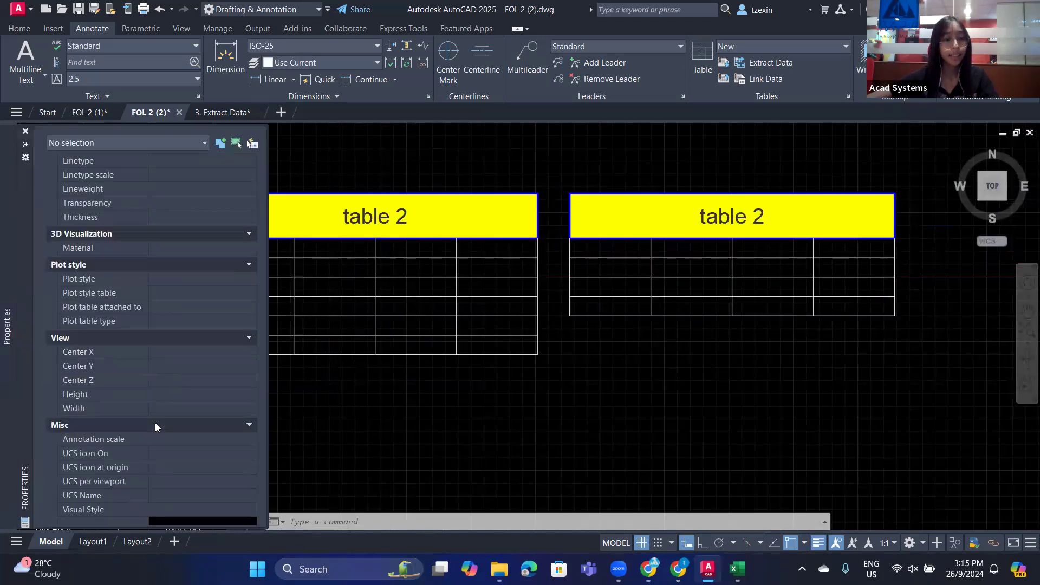
click(499, 394)
click(426, 347)
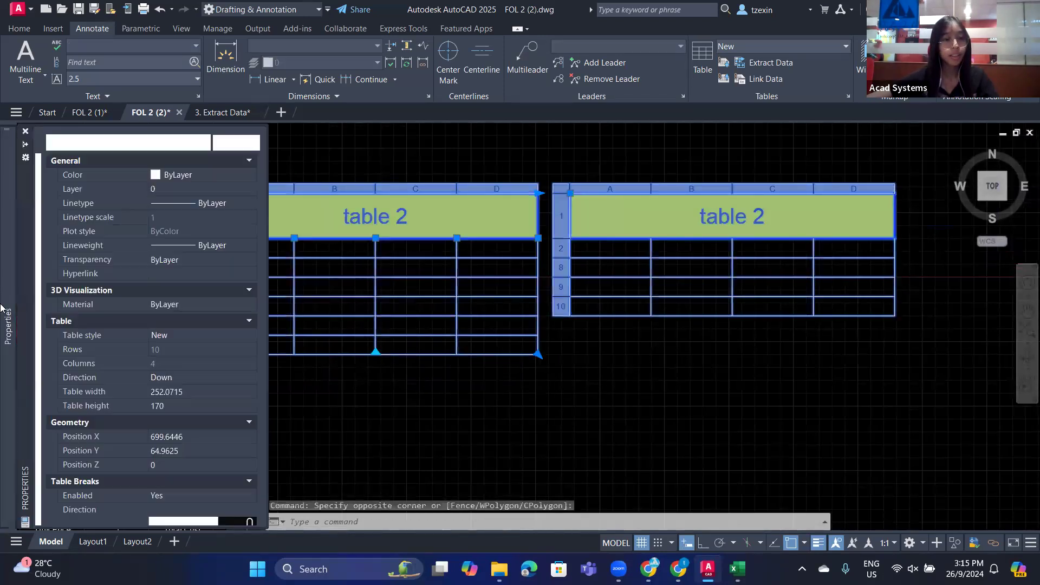
scroll(155, 386, down, 5)
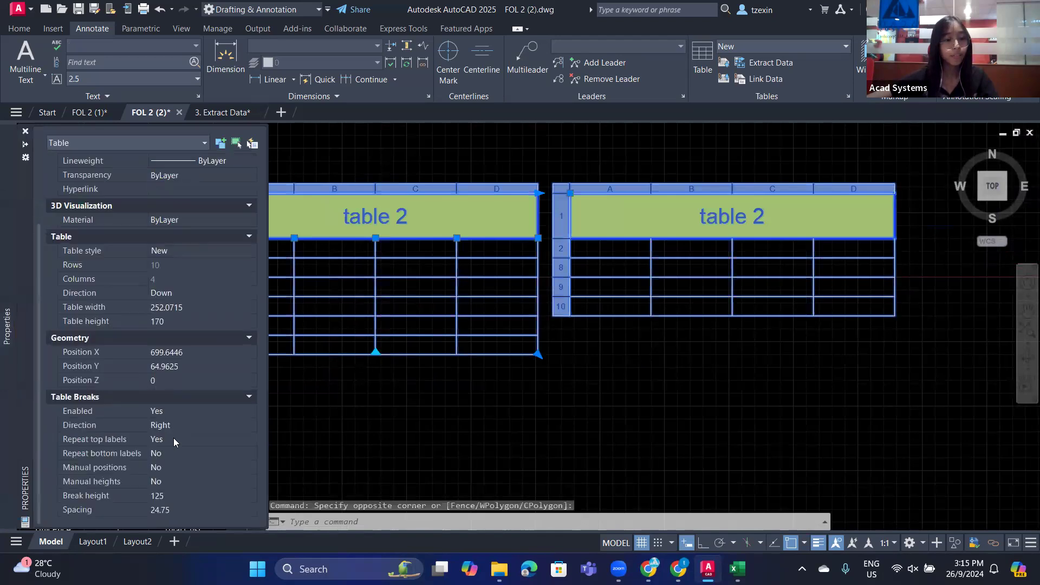
click(174, 438)
click(180, 441)
click(177, 463)
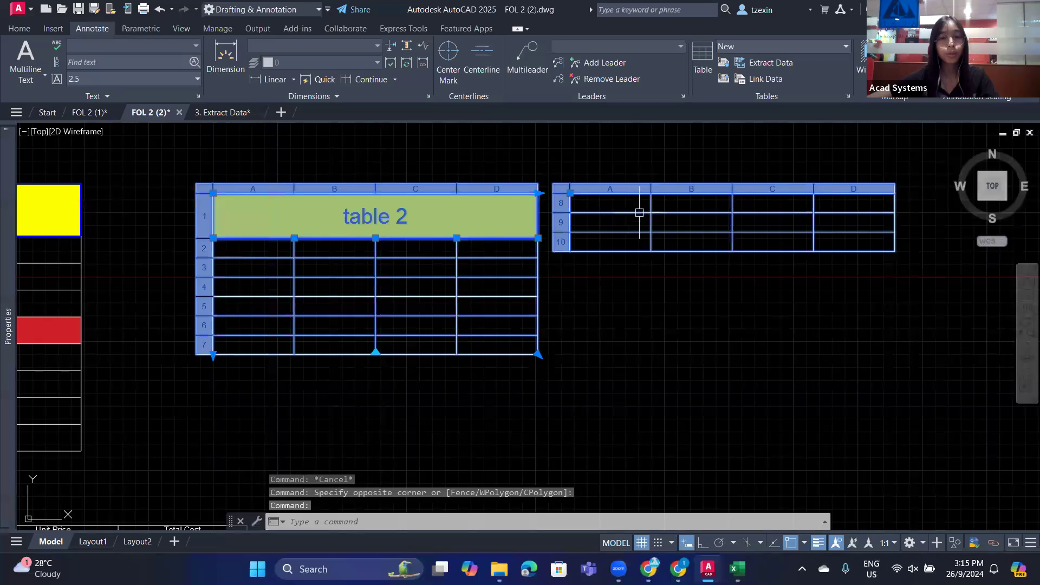
Set Repeat top labels back to Yes in the table break properties of table 2
mouse_move(2, 375)
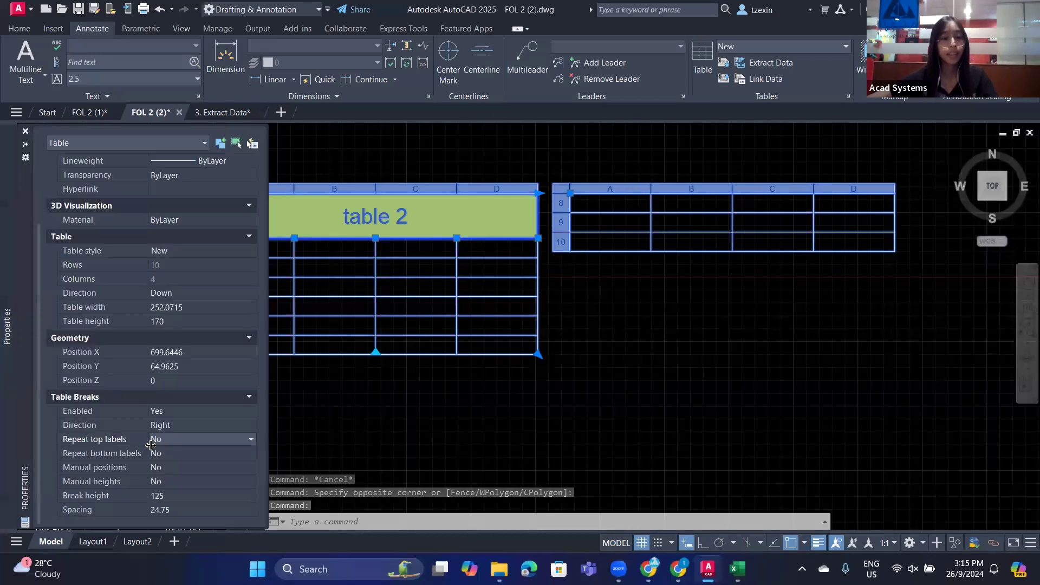
click(163, 441)
click(162, 454)
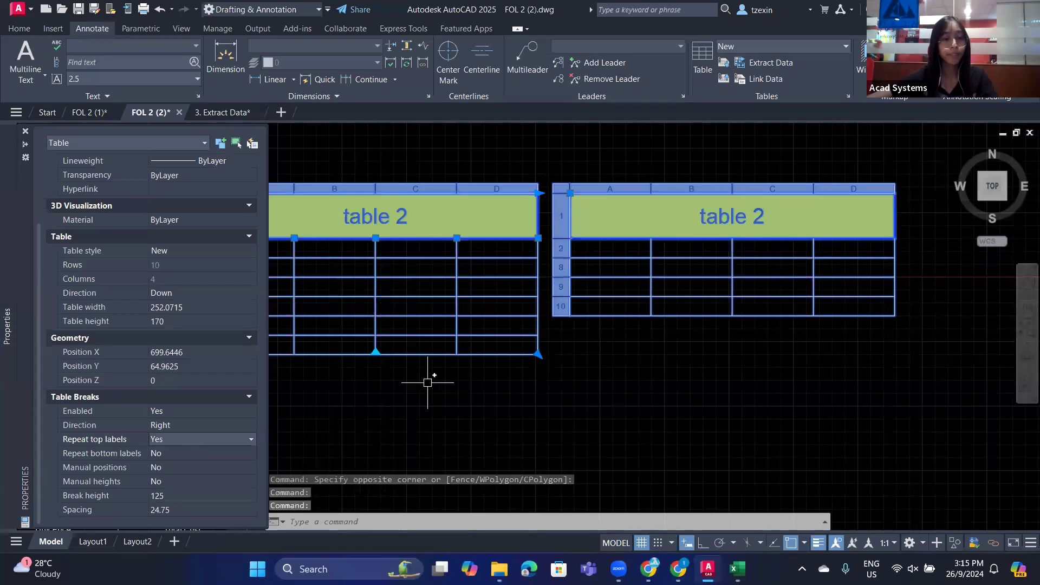
Change the break direction of table 2 to Down
click(213, 424)
click(209, 425)
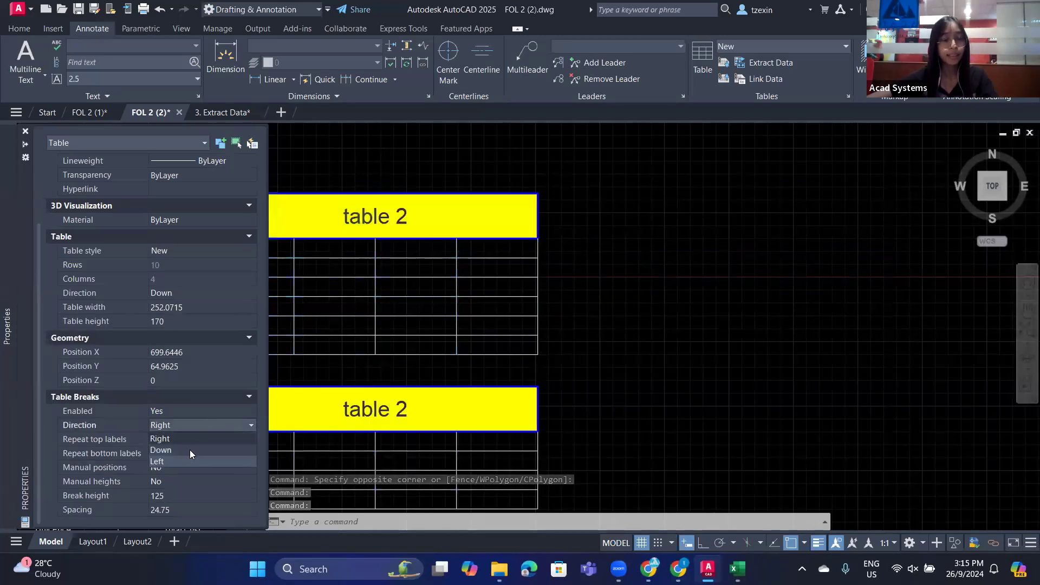
click(190, 448)
middle_drag(397, 374, 550, 309)
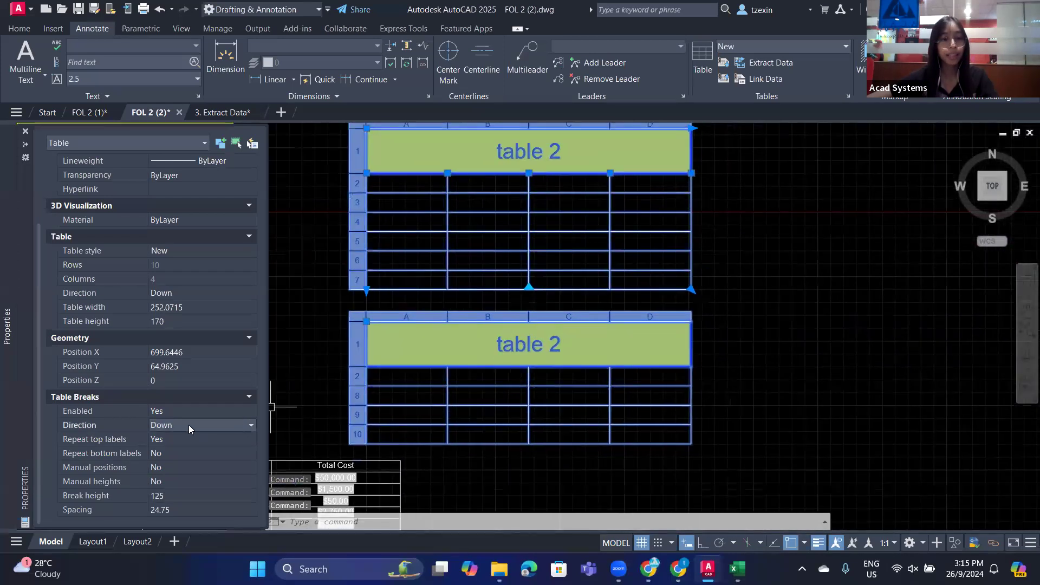
Change the break direction of table 2 to Left
click(189, 424)
click(179, 456)
middle_drag(318, 325, 549, 383)
Set the break direction of table 2 back to Right and deselect the table
click(200, 422)
click(200, 440)
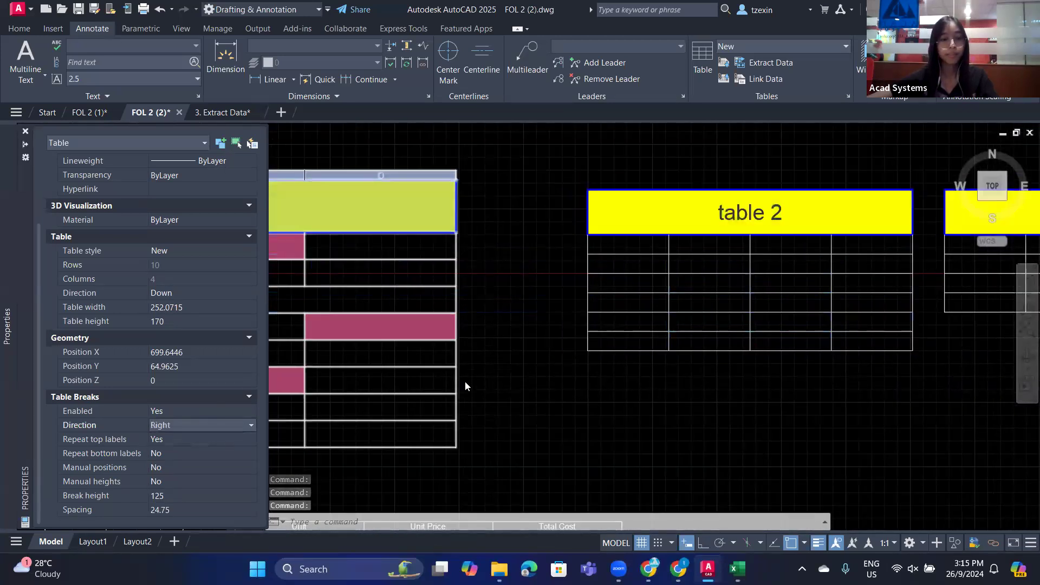
scroll(496, 379, down, 2)
mouse_move(464, 355)
middle_down()
mouse_move(348, 318)
mouse_move(367, 332)
middle_up()
scroll(367, 332, up, 2)
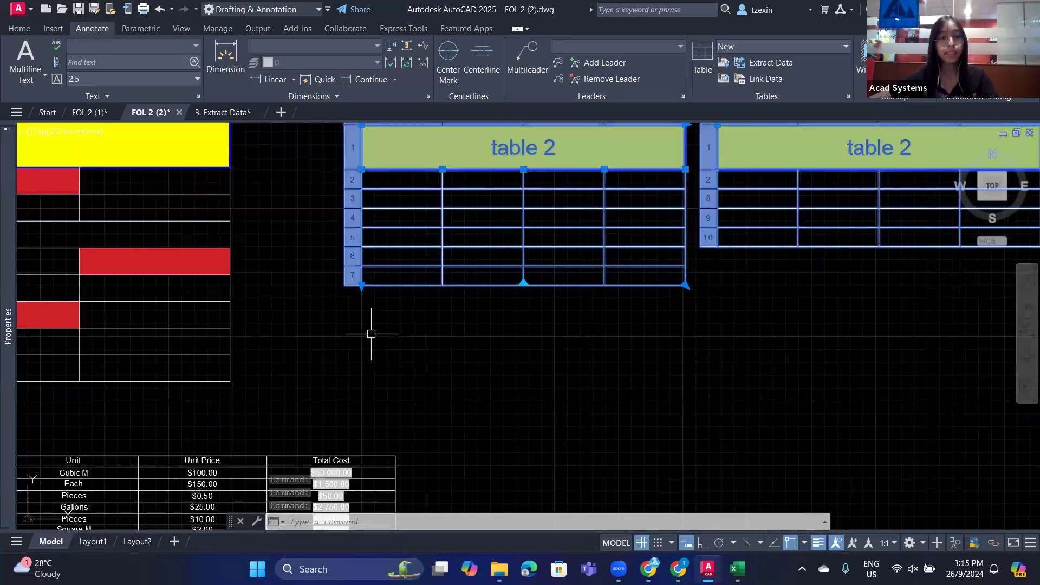
key(Escape)
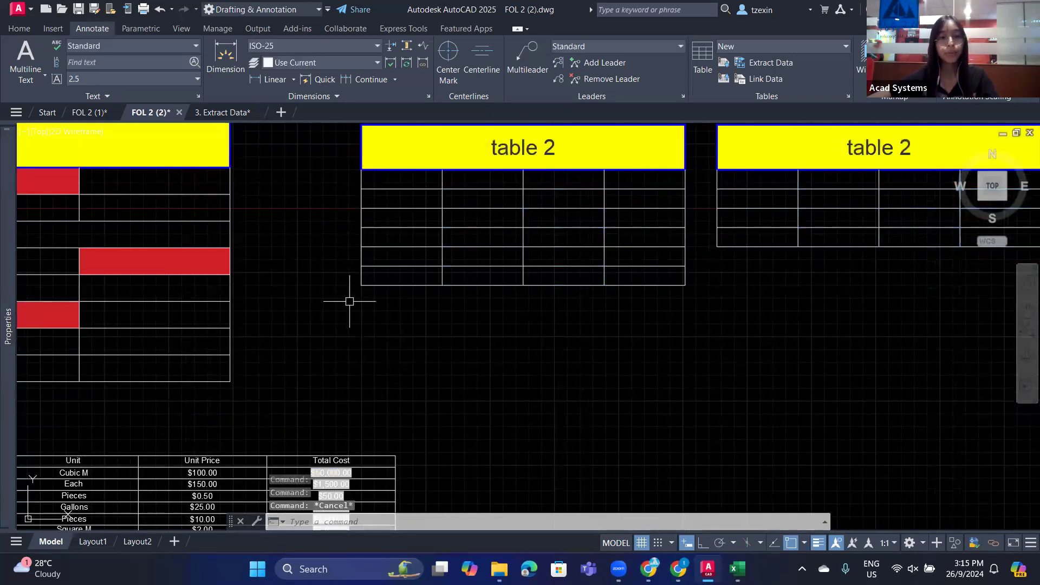
scroll(349, 301, down, 2)
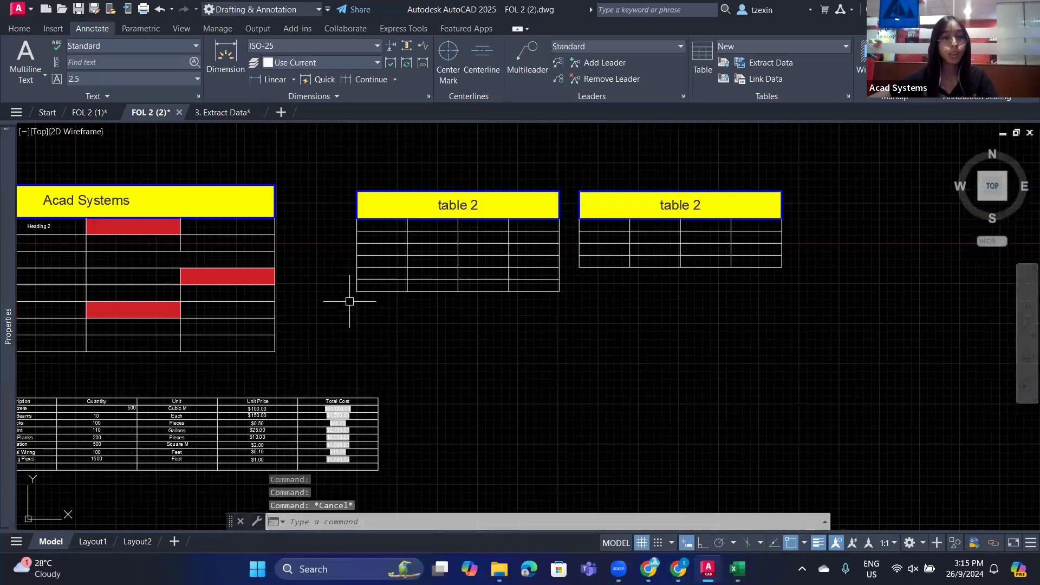
Switch to the 3. Extract Data drawing and examine the numbered tables, chairs and toilets in rooms 108 to 111
click(216, 115)
middle_drag(520, 223, 434, 263)
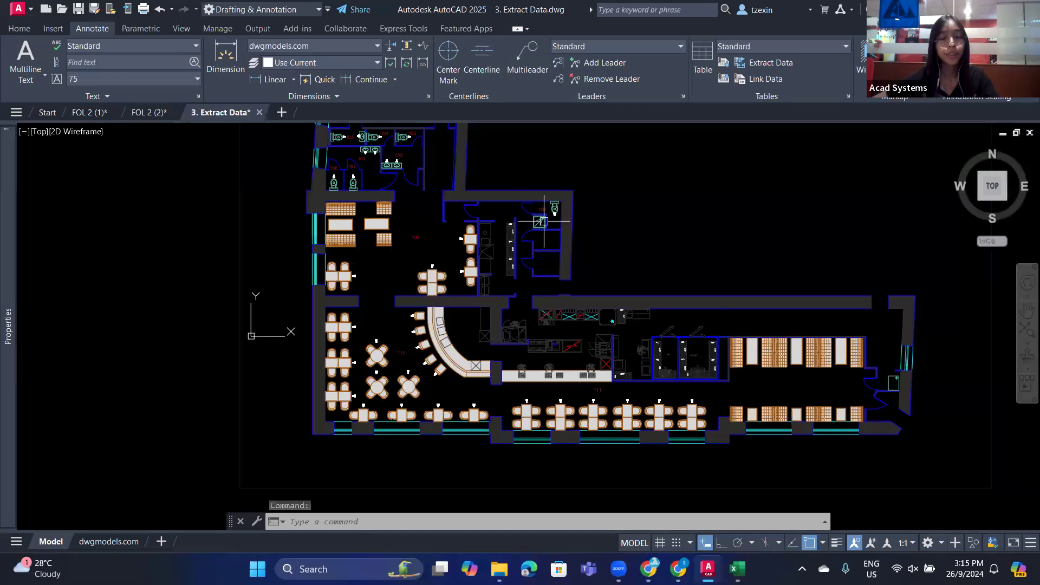
scroll(414, 433, up, 5)
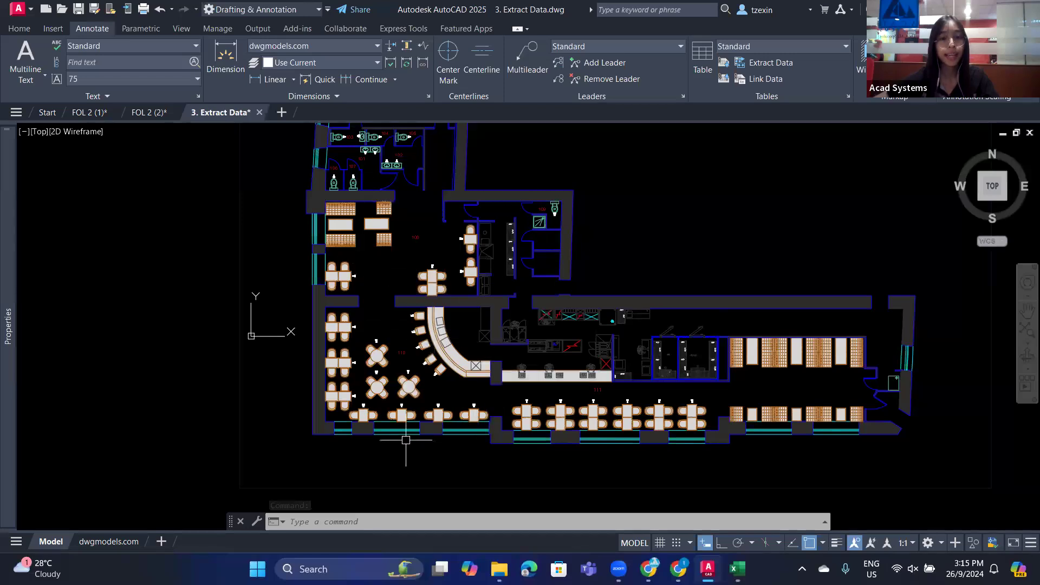
middle_drag(393, 338, 458, 404)
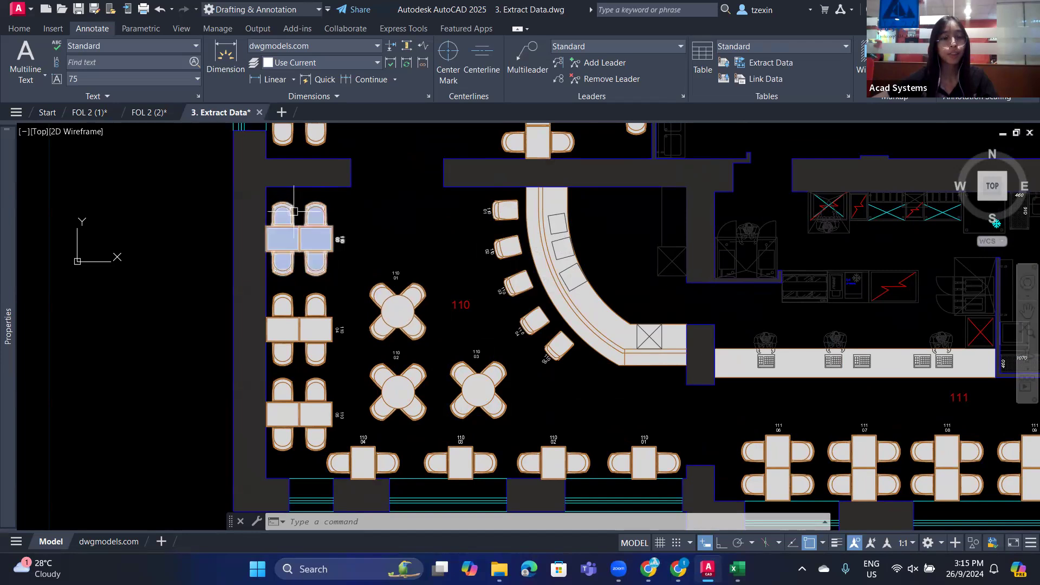
middle_drag(466, 174, 453, 221)
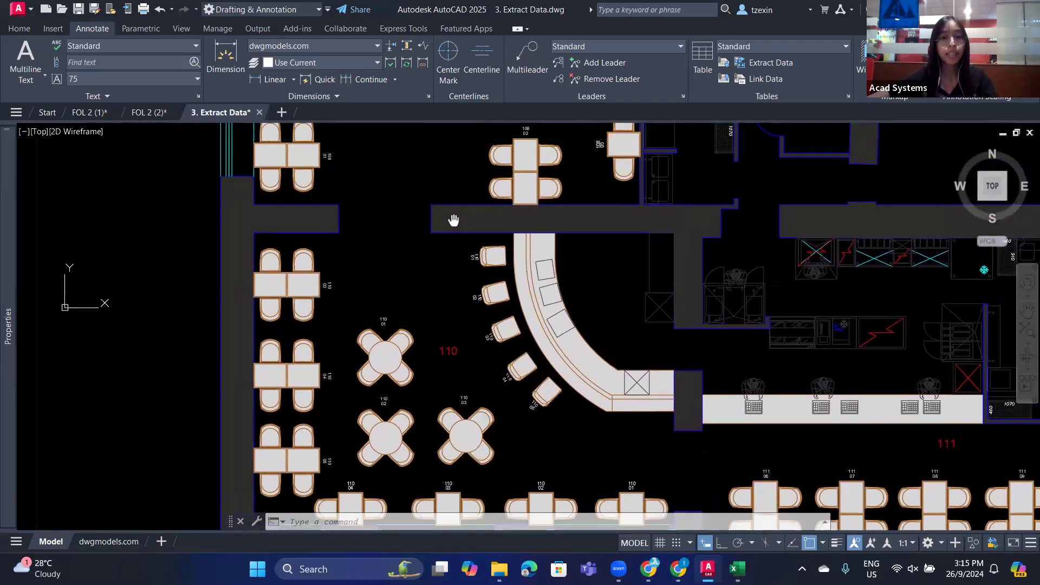
middle_drag(463, 300, 470, 243)
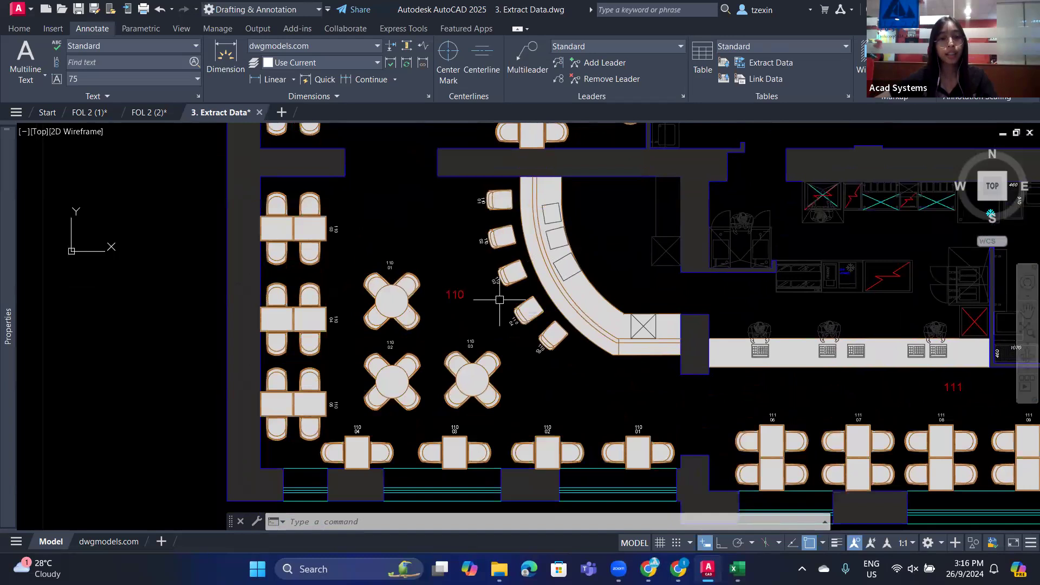
scroll(499, 299, up, 4)
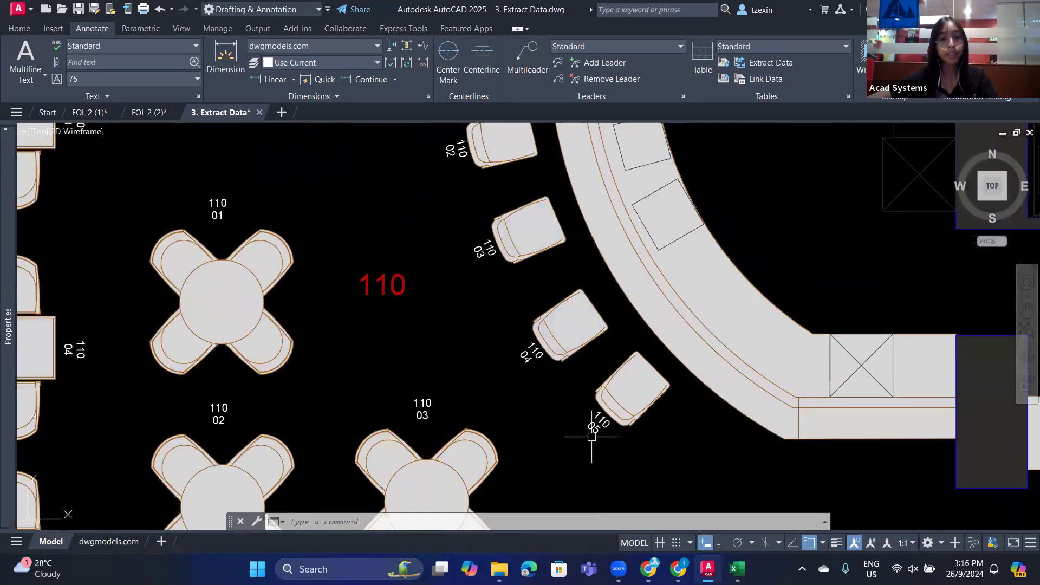
scroll(399, 302, down, 4)
middle_drag(417, 266, 399, 310)
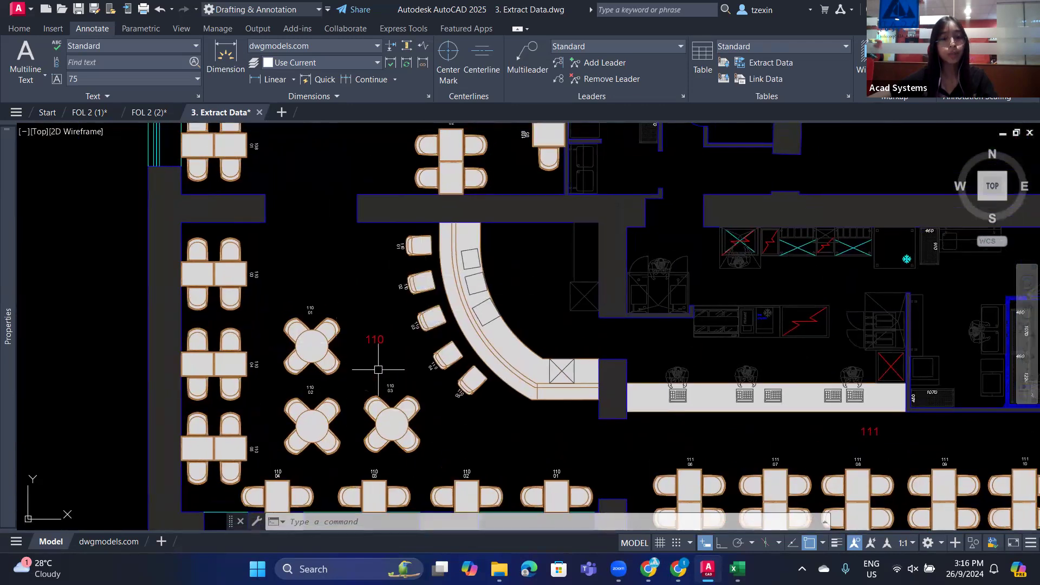
middle_drag(571, 233, 564, 485)
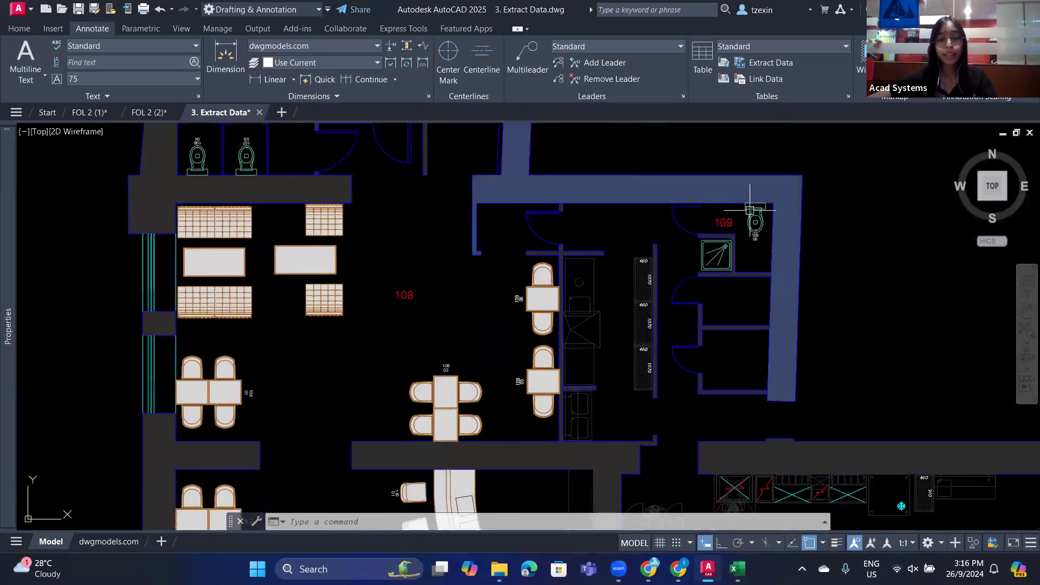
middle_drag(439, 375, 449, 331)
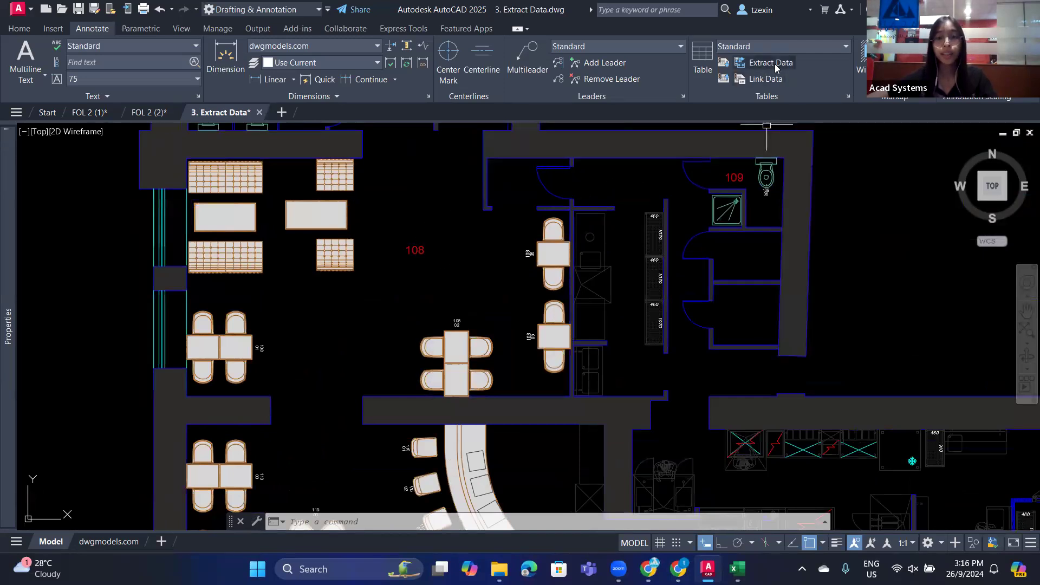
Insert a table from object data in the drawing and choose to create a new data extraction
click(702, 71)
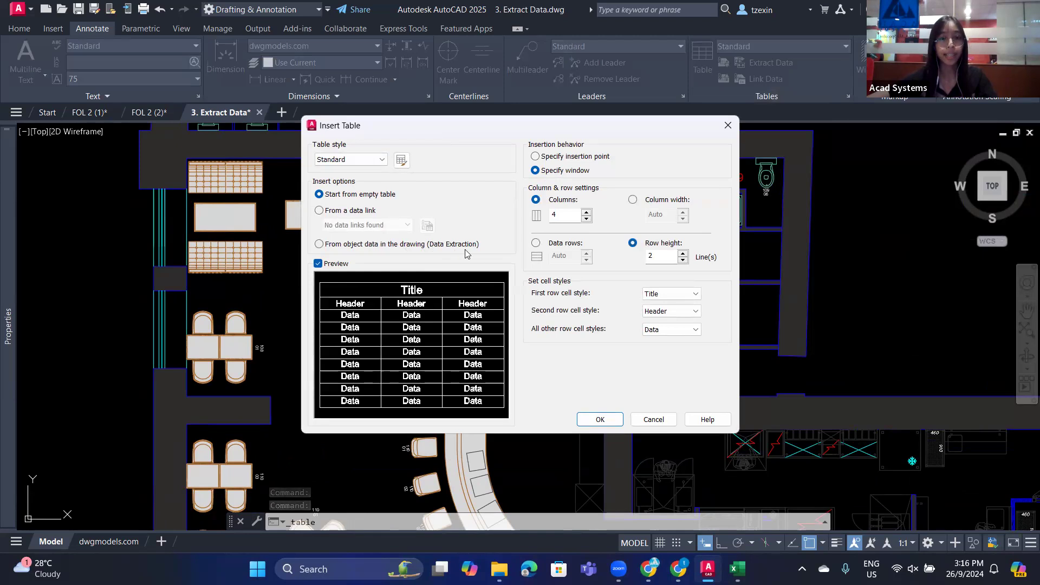
click(337, 245)
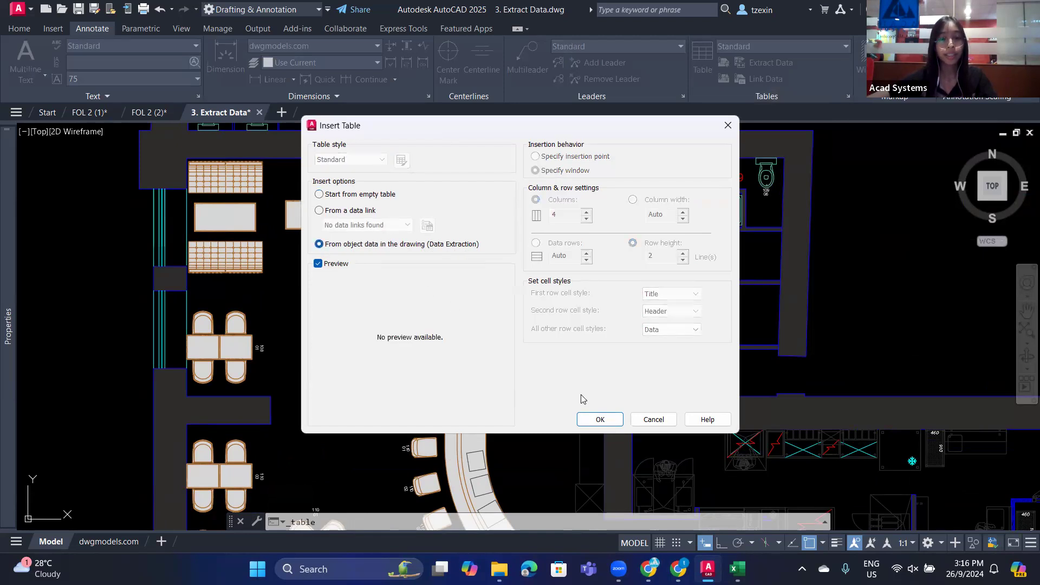
click(600, 420)
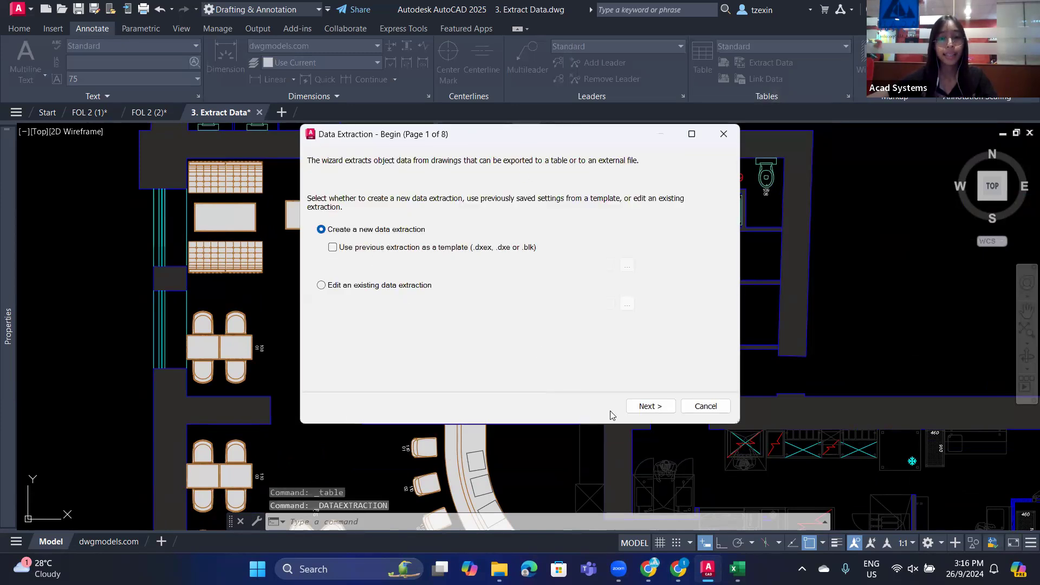
click(649, 406)
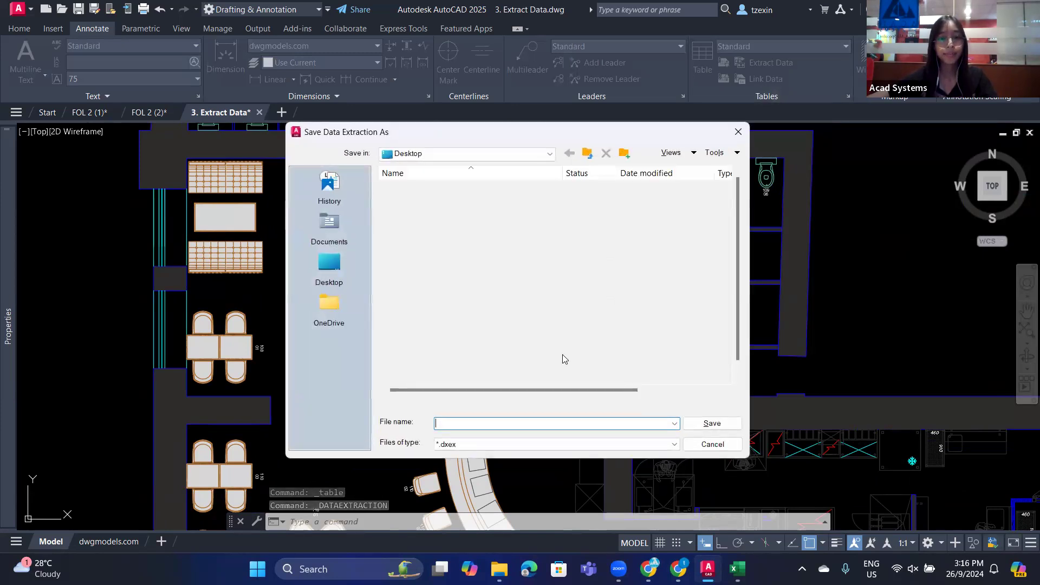
Save the data extraction on the Desktop as Extraction Data
scroll(461, 317, down, 1)
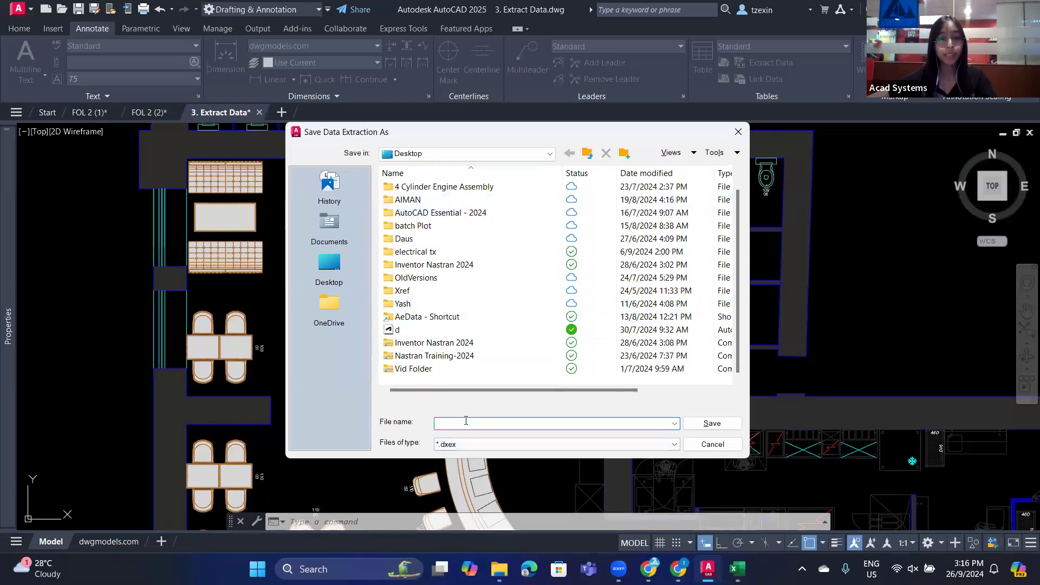
text(Exr)
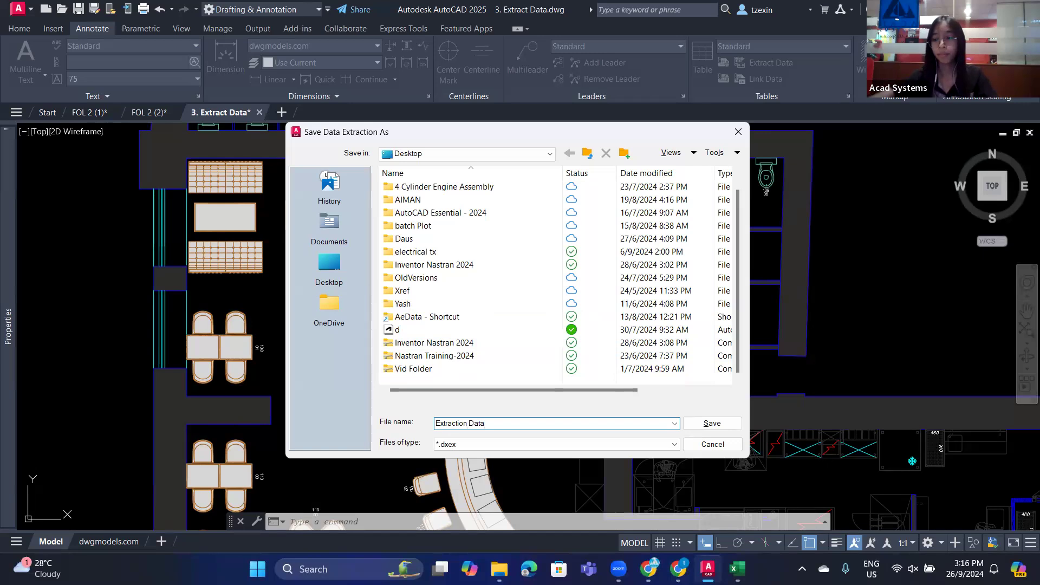
click(699, 427)
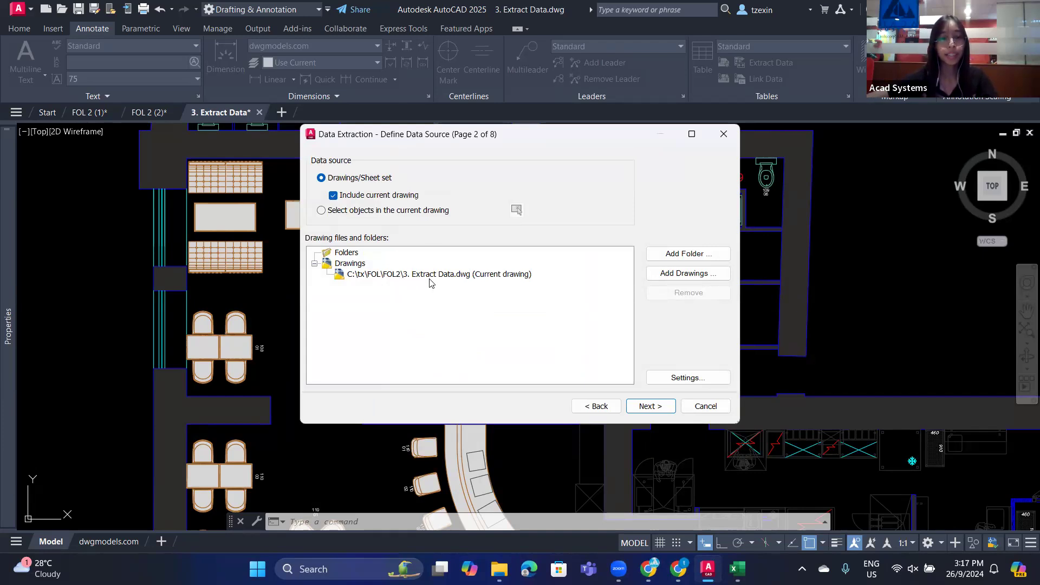
Accept the current drawing as the data source and limit the list of extractable objects to blocks only
click(640, 408)
scroll(478, 229, down, 8)
scroll(476, 255, down, 1)
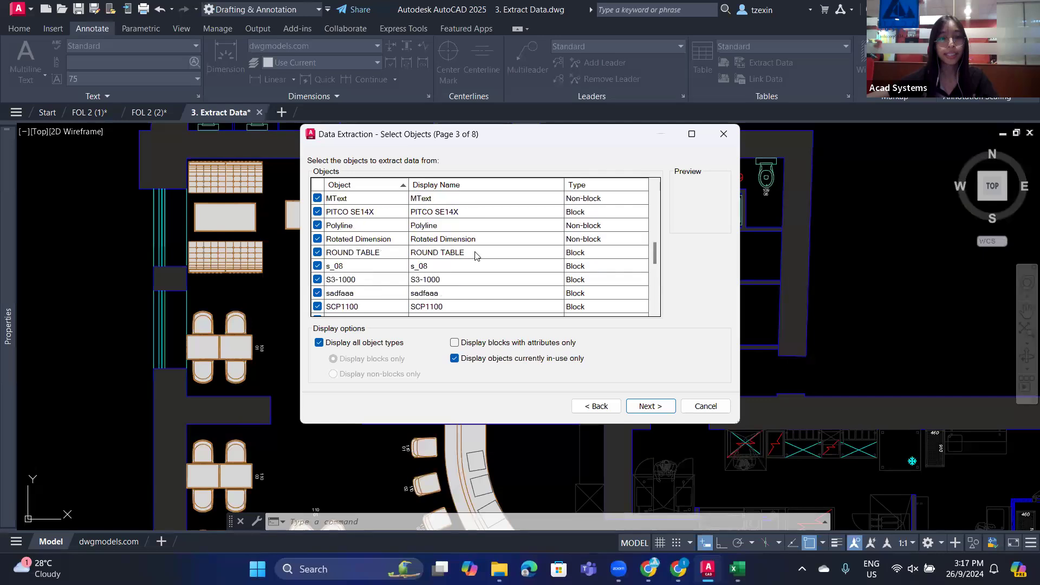
scroll(476, 255, up, 9)
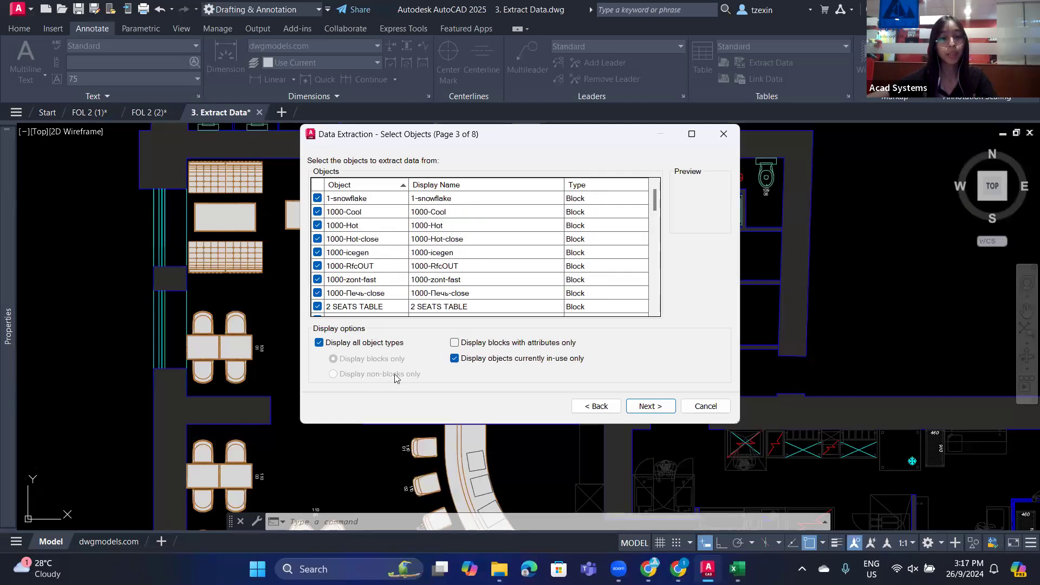
click(320, 344)
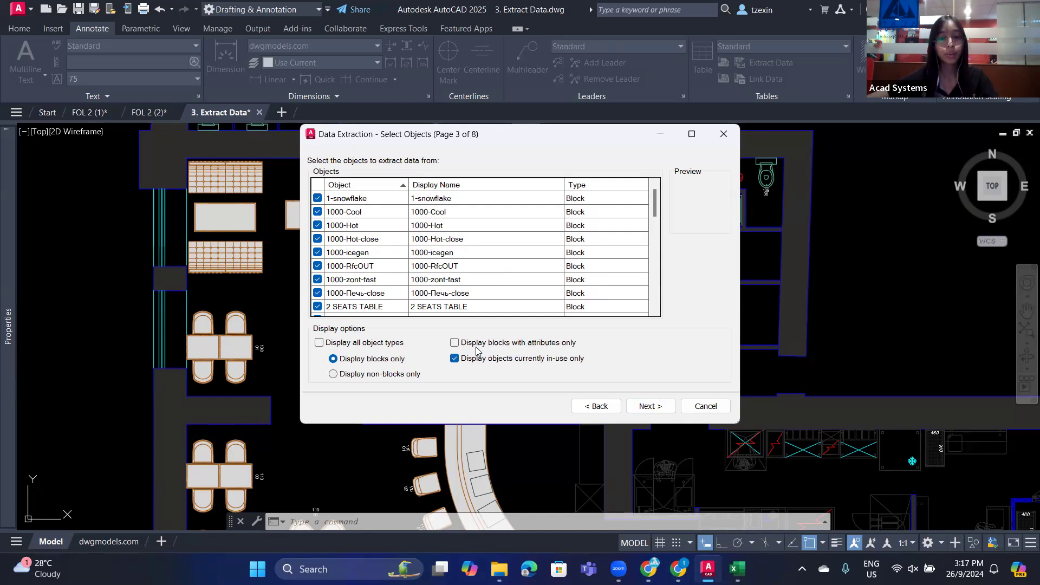
List only blocks with attributes, without the in-use restriction, and extract only the properties of the Attribute category
click(535, 343)
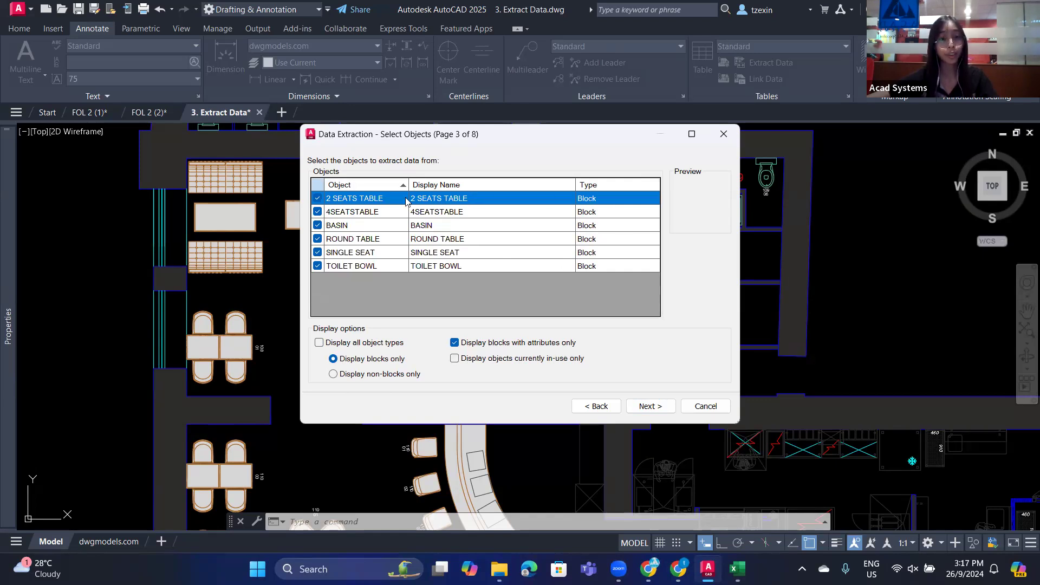
click(649, 405)
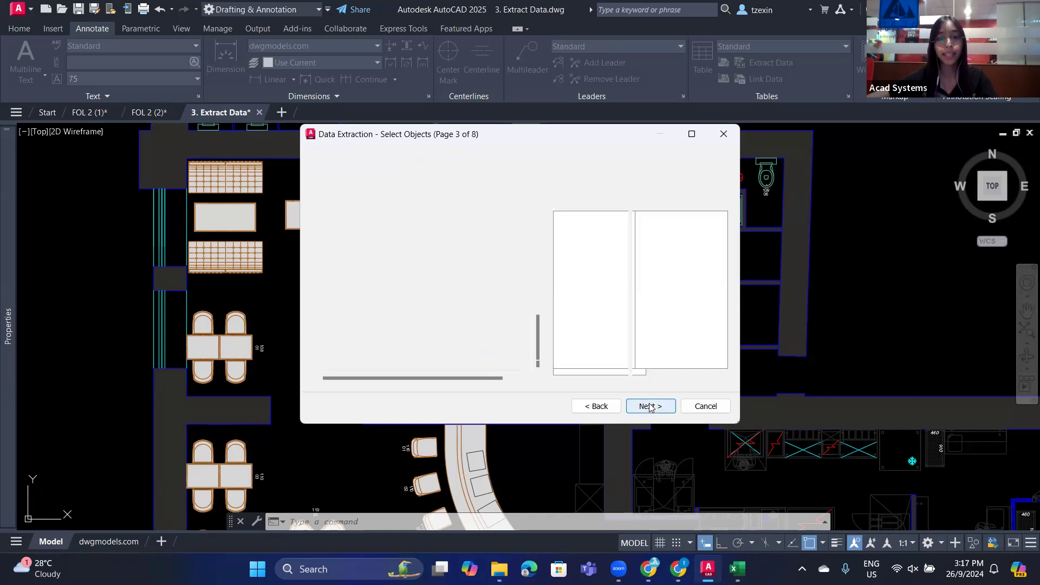
scroll(403, 240, down, 5)
scroll(405, 244, up, 10)
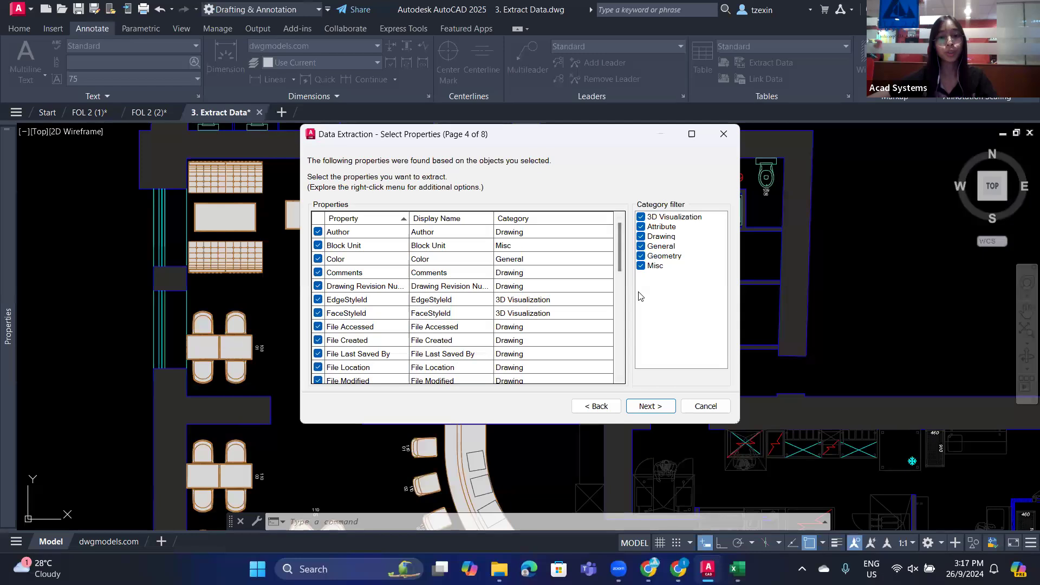
right_click(641, 235)
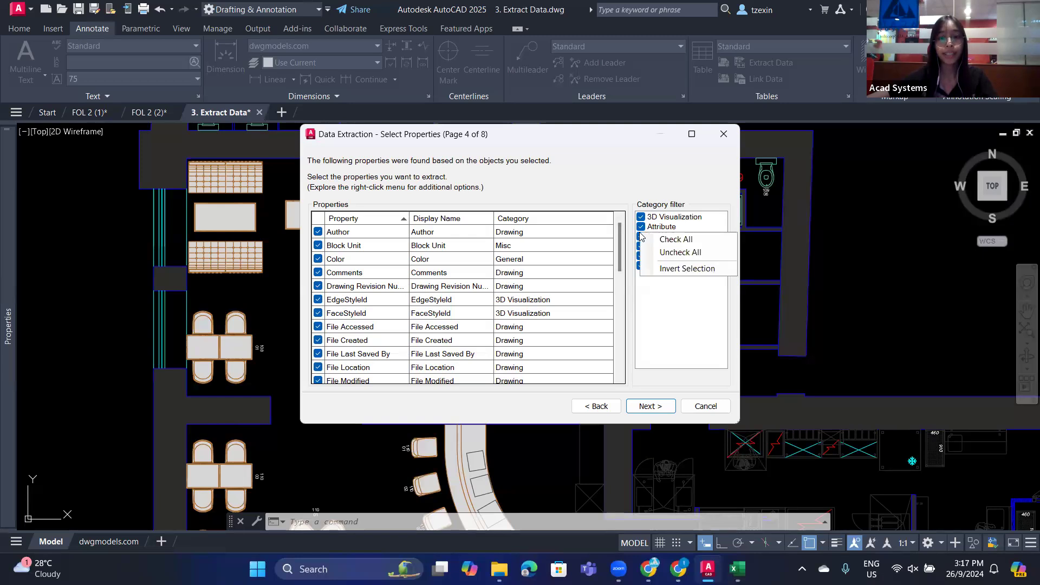
click(667, 253)
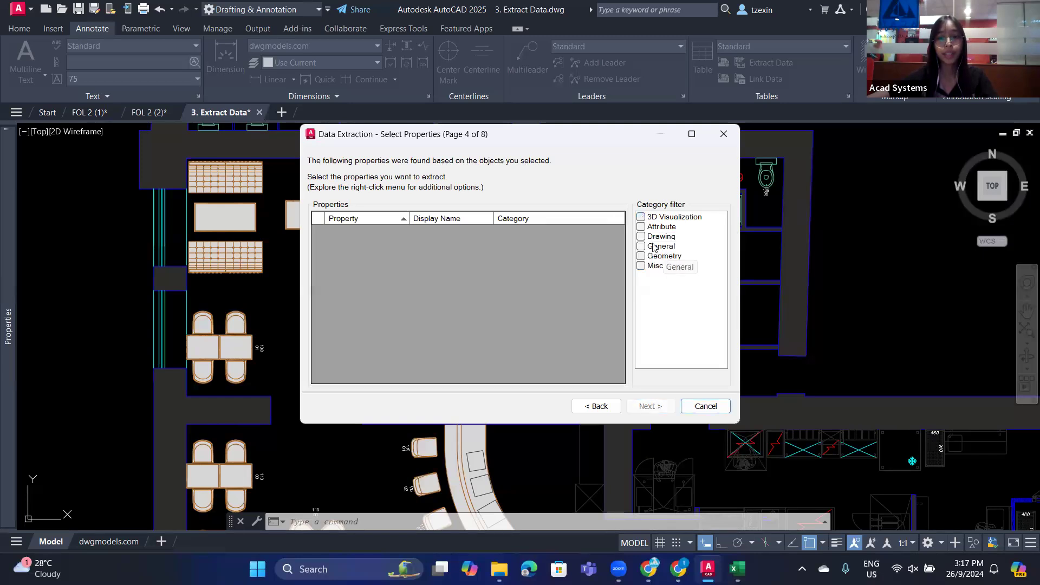
click(641, 227)
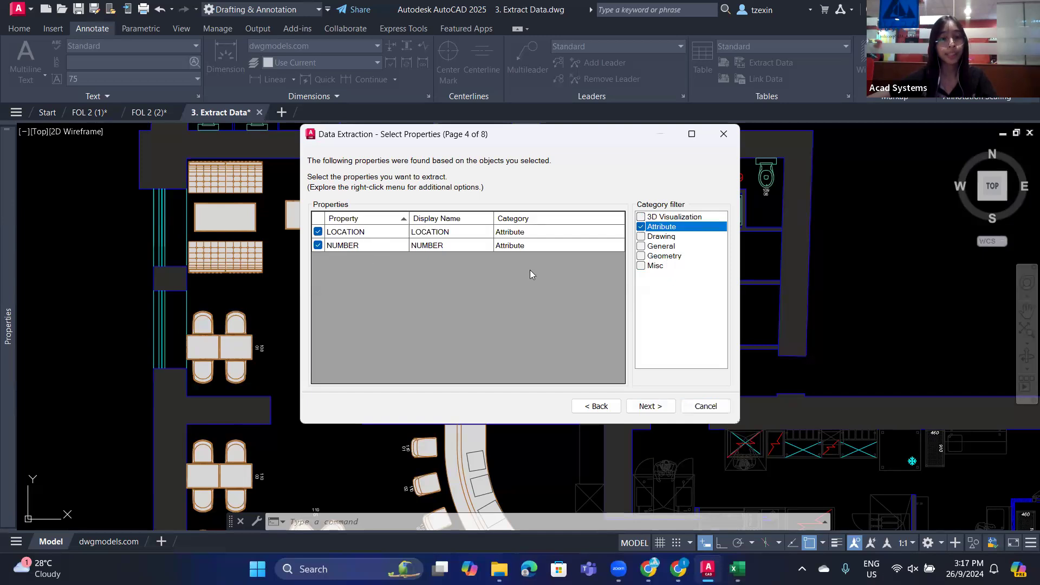
click(654, 411)
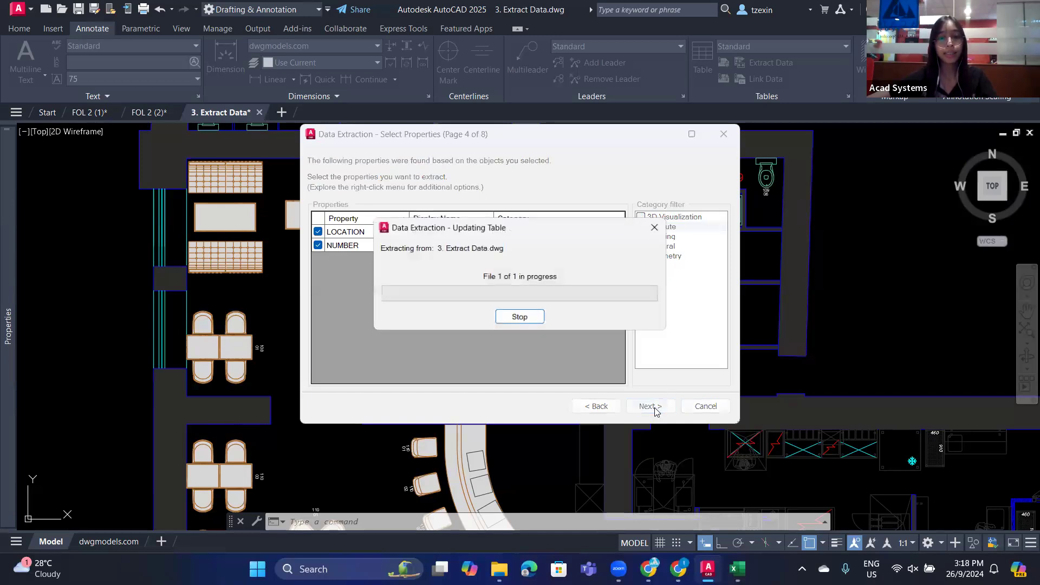
click(595, 312)
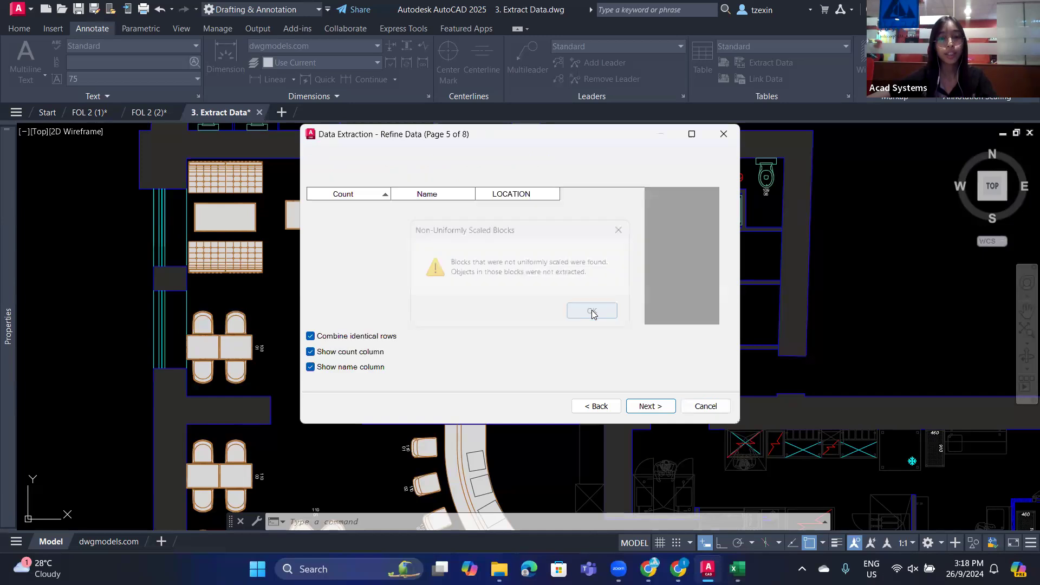
Review the extracted rows and move the LOCATION column behind the NUMBER column
scroll(408, 240, down, 10)
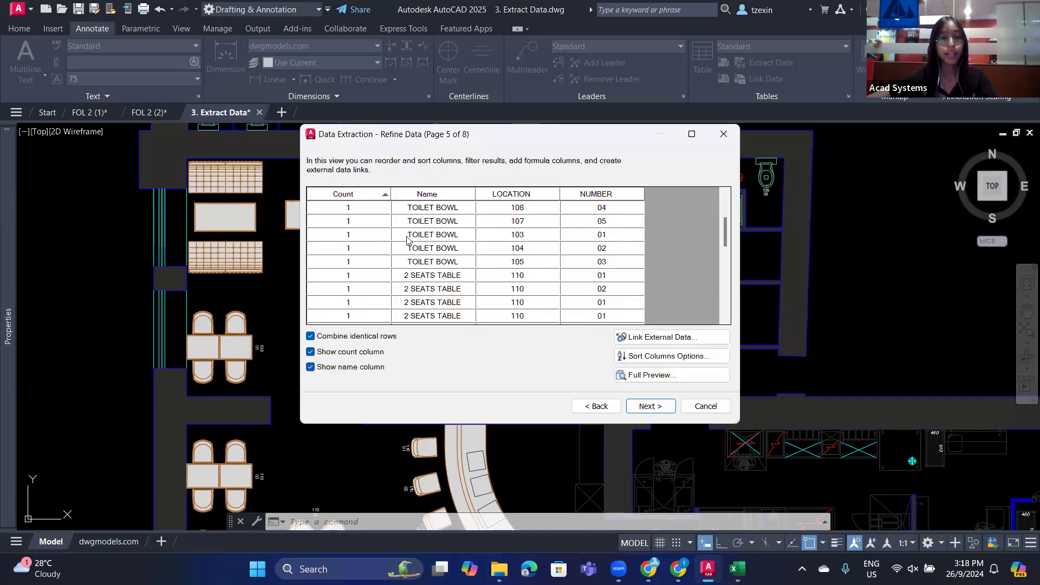
scroll(408, 240, up, 10)
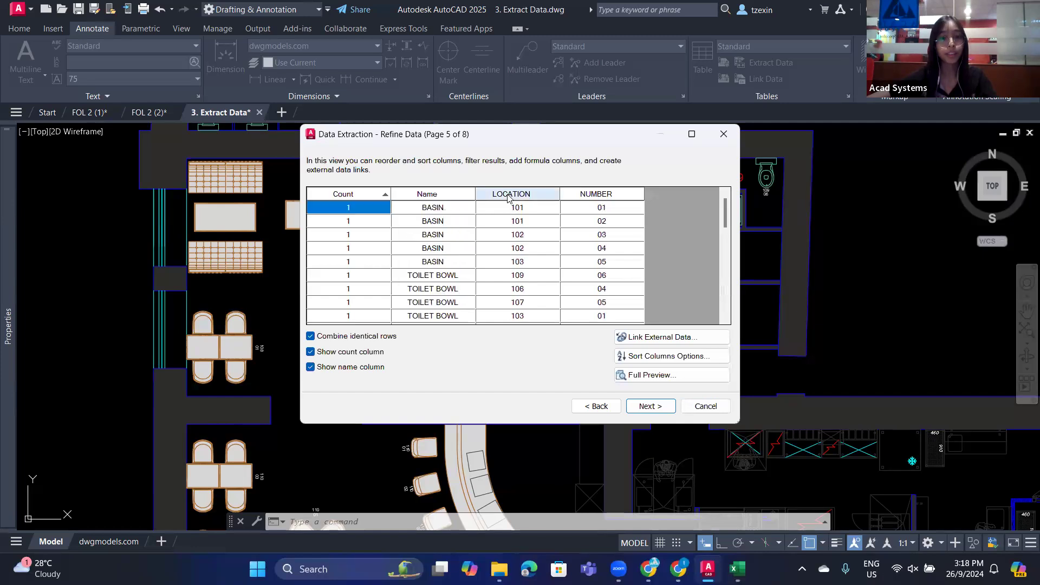
scroll(606, 250, down, 10)
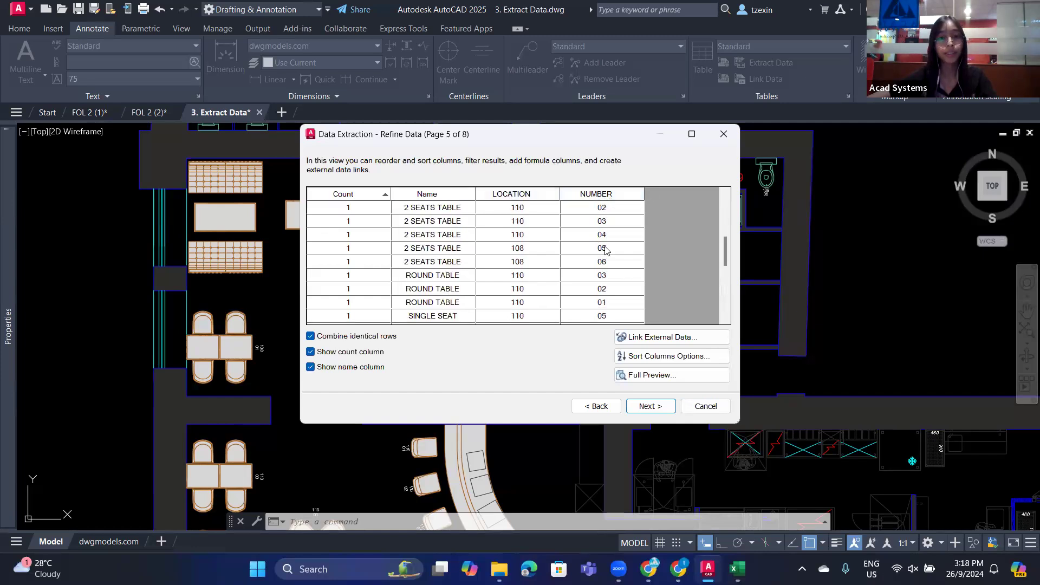
scroll(604, 250, up, 10)
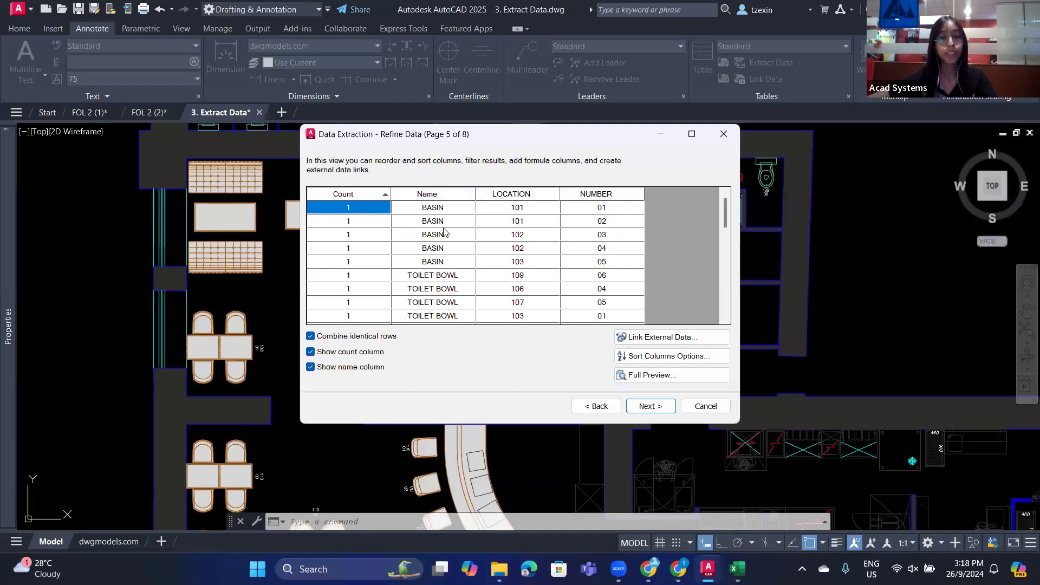
drag(484, 199, 641, 193)
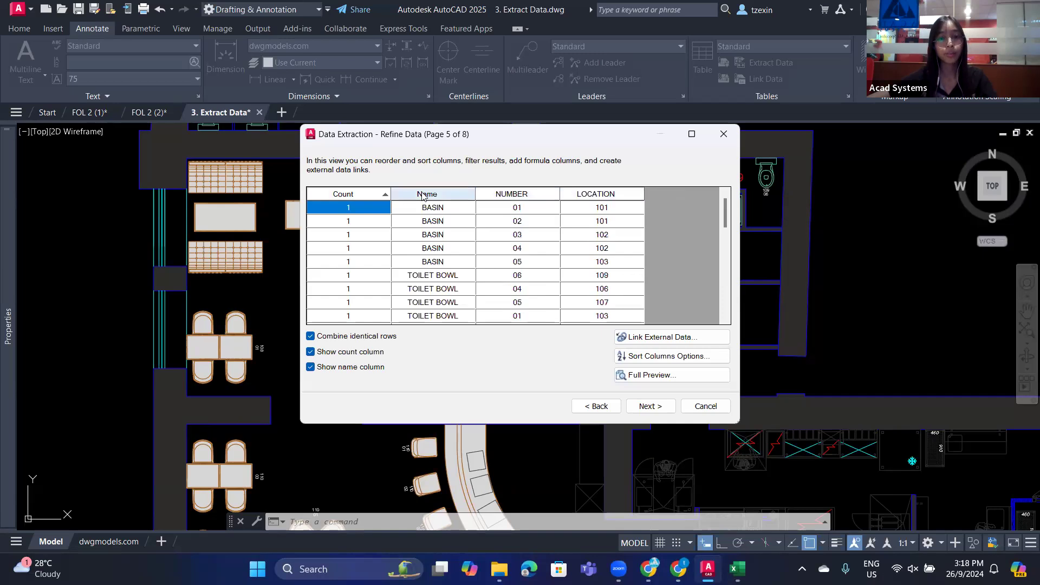
Hide the count column in the refined data and proceed to the output options
click(311, 352)
click(310, 352)
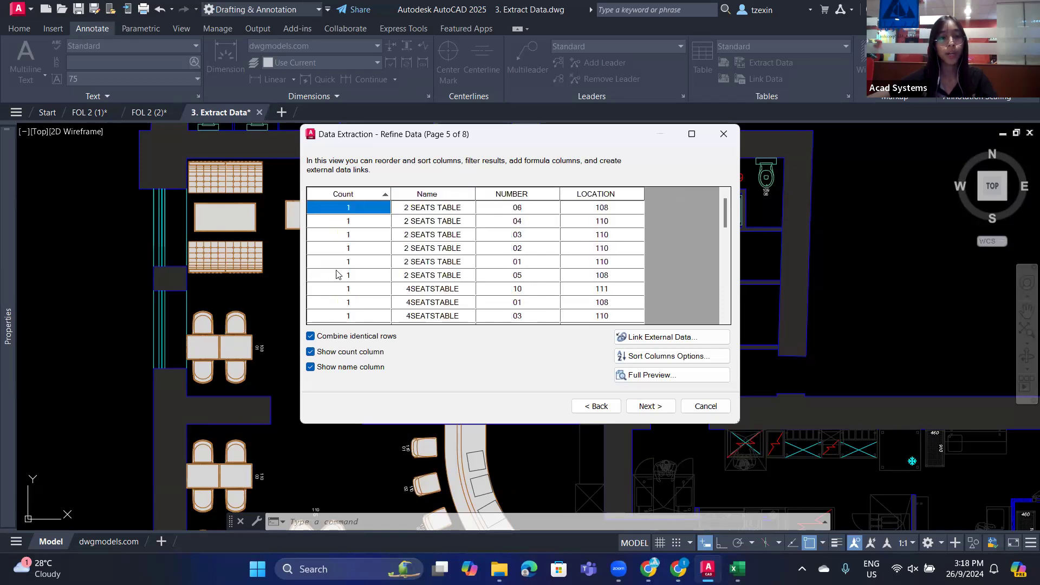
click(311, 352)
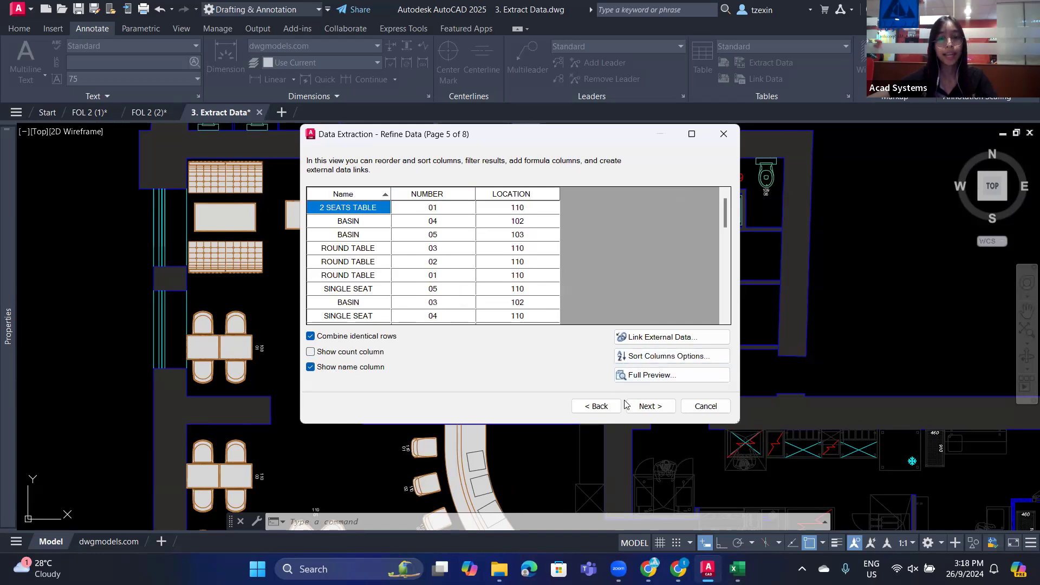
click(646, 407)
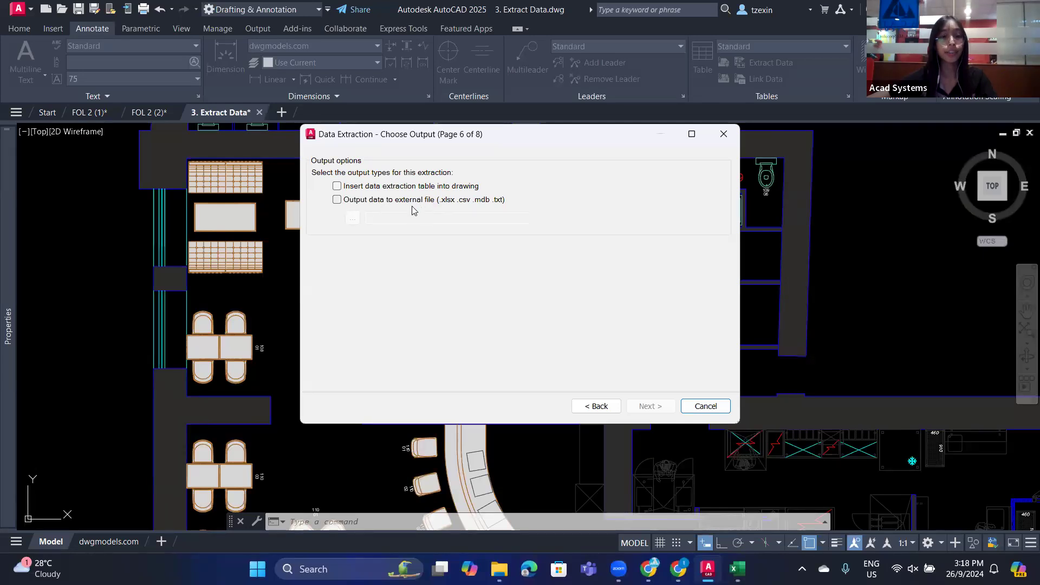
Output the extraction both as a table in the drawing and as the external file 3. Extract Data.xlsx on the Desktop
click(337, 187)
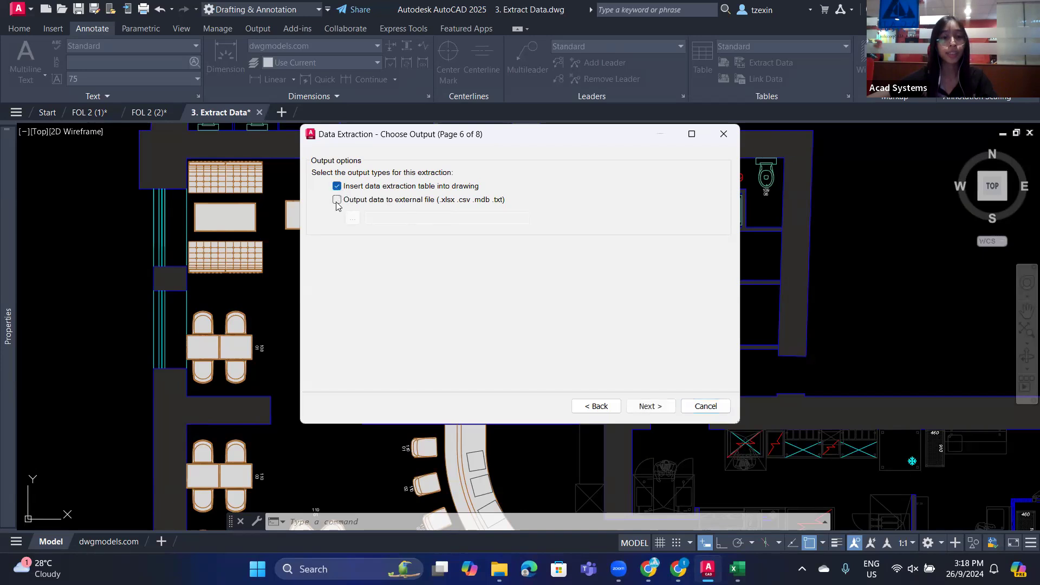
click(337, 200)
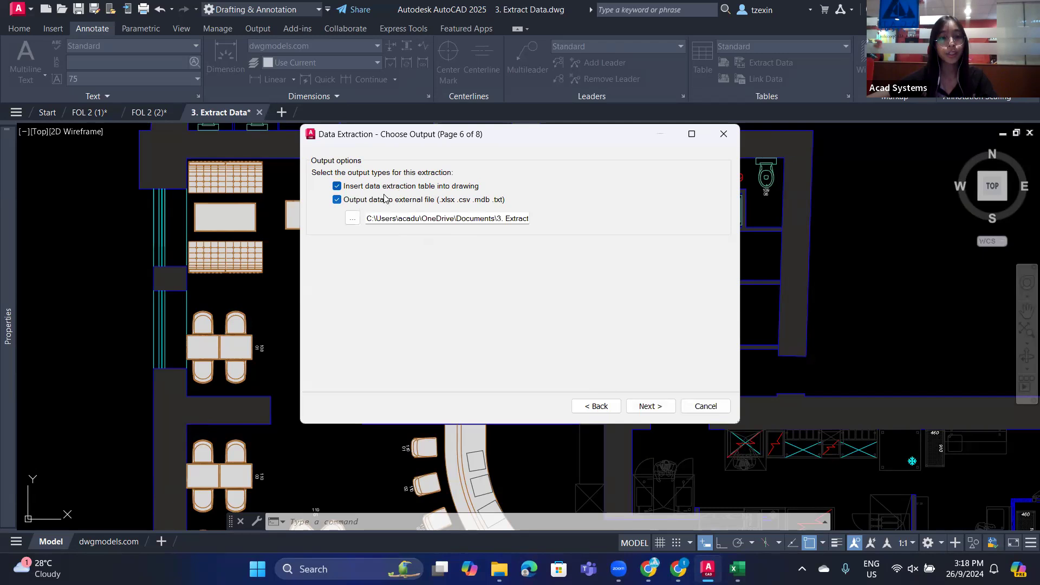
click(354, 218)
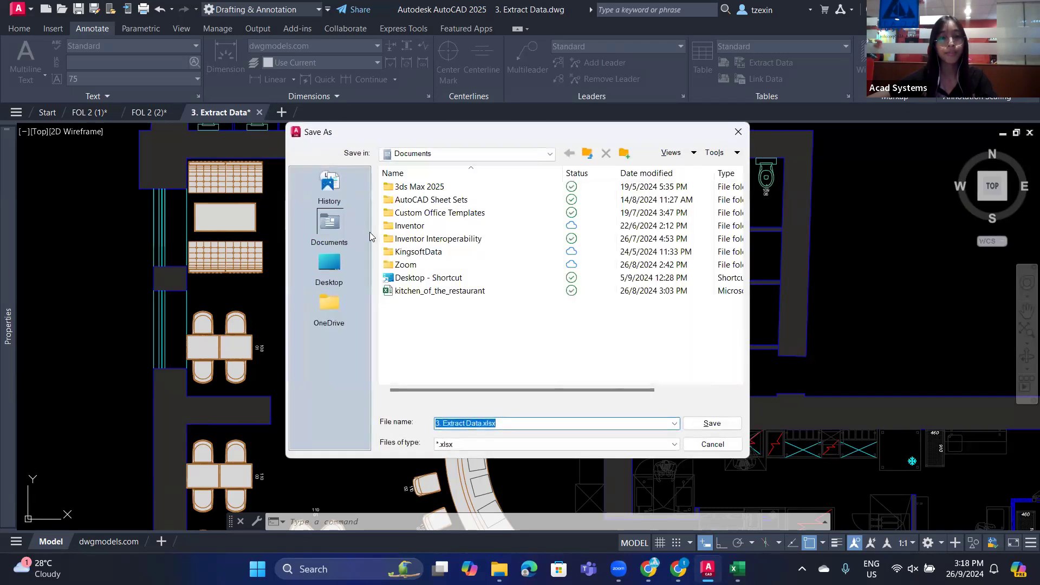
click(339, 277)
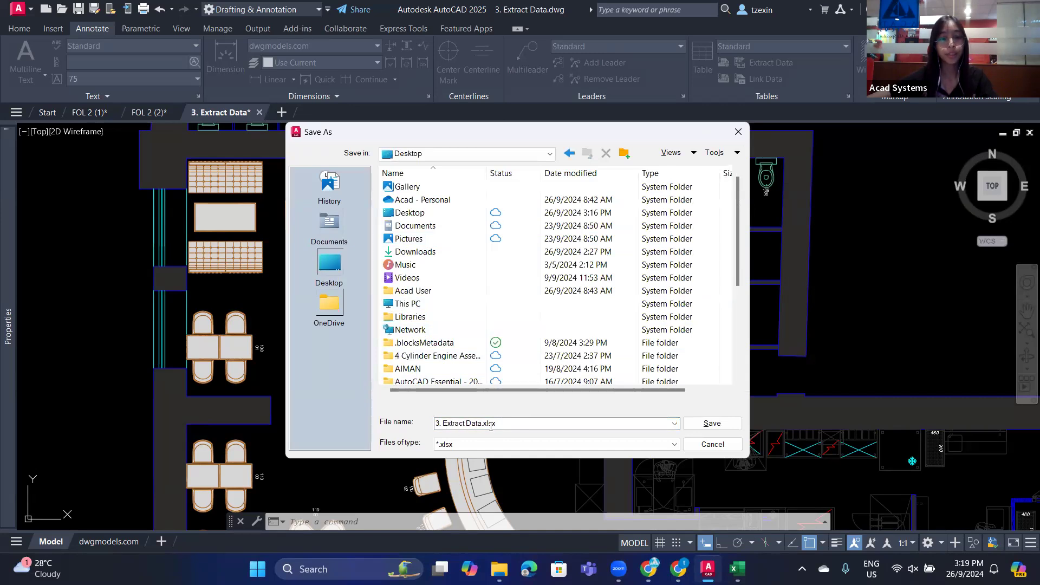
click(713, 423)
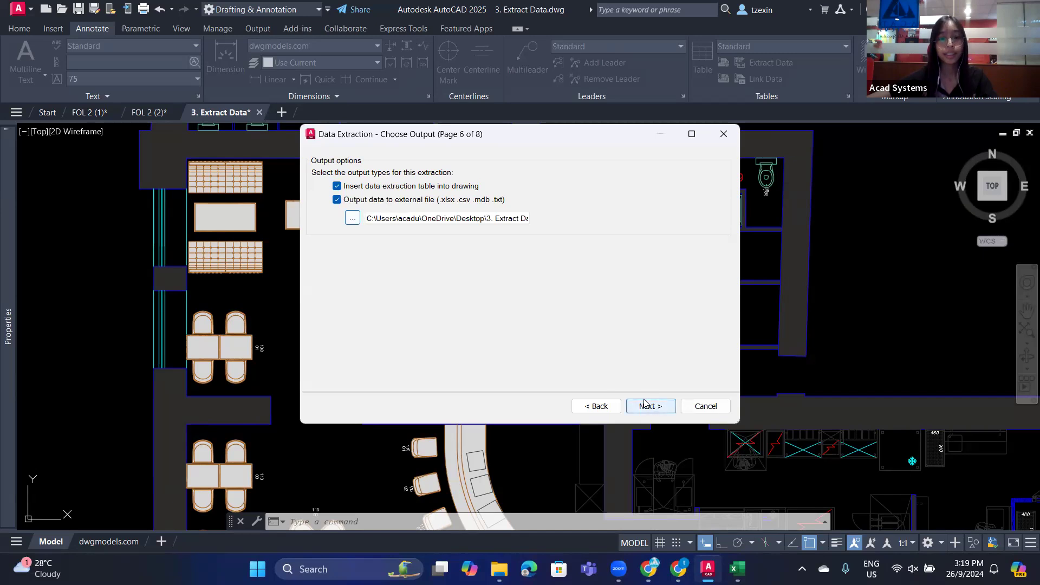
click(650, 408)
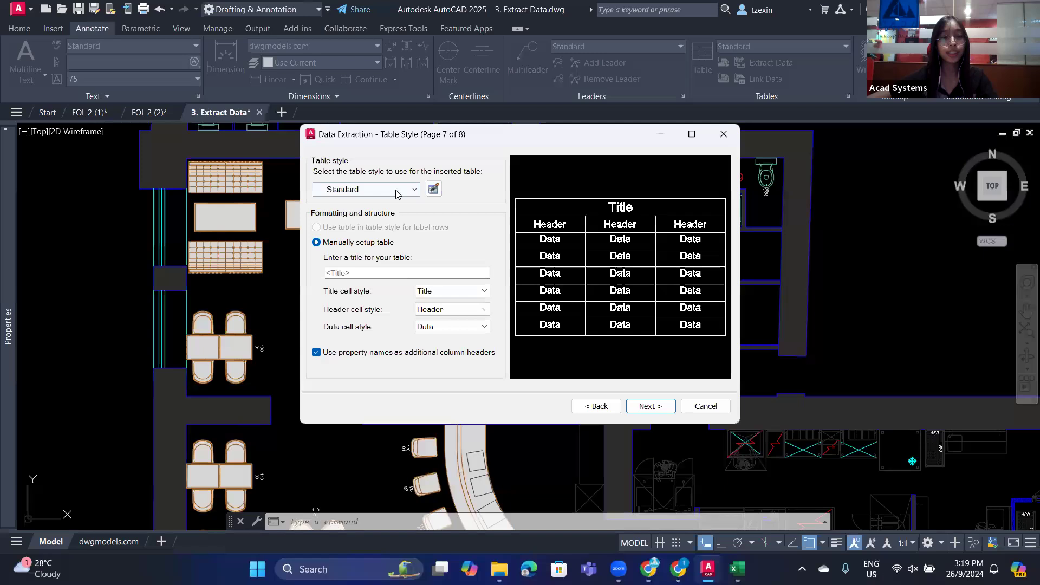
Keep the Standard table style, title the table Number Count and set its header cell style to Data
click(434, 189)
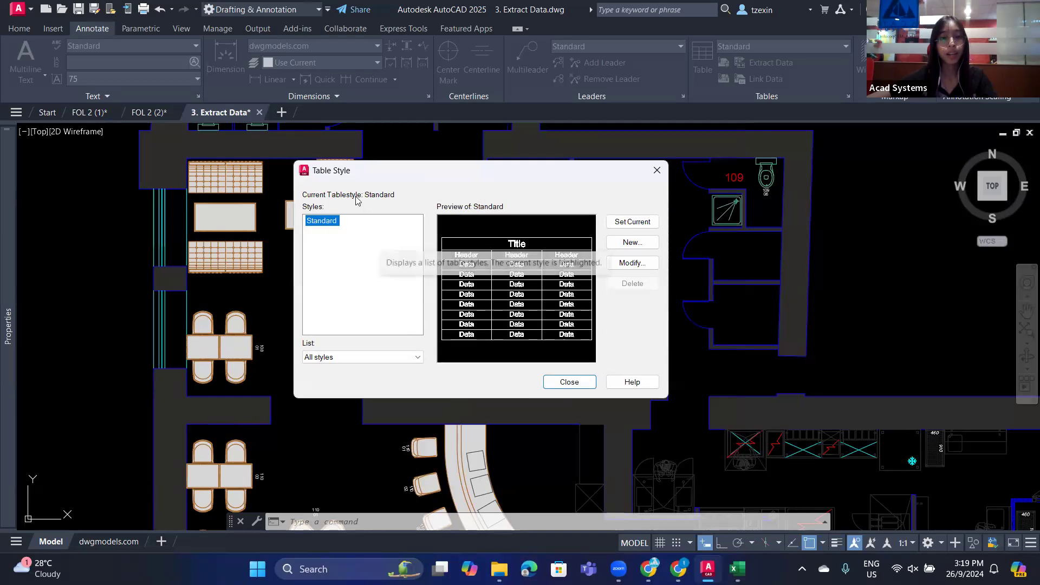
click(564, 381)
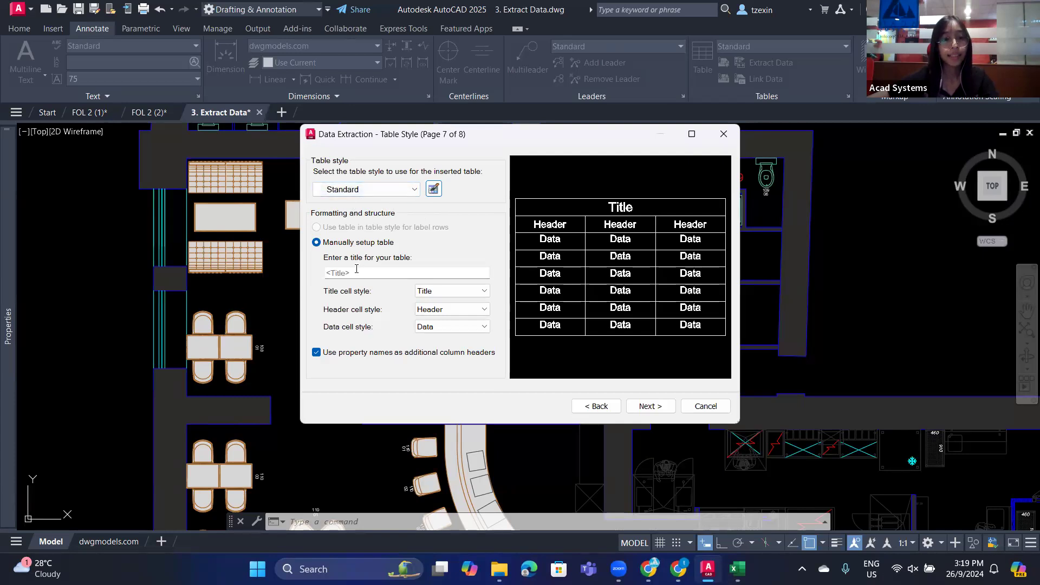
click(394, 274)
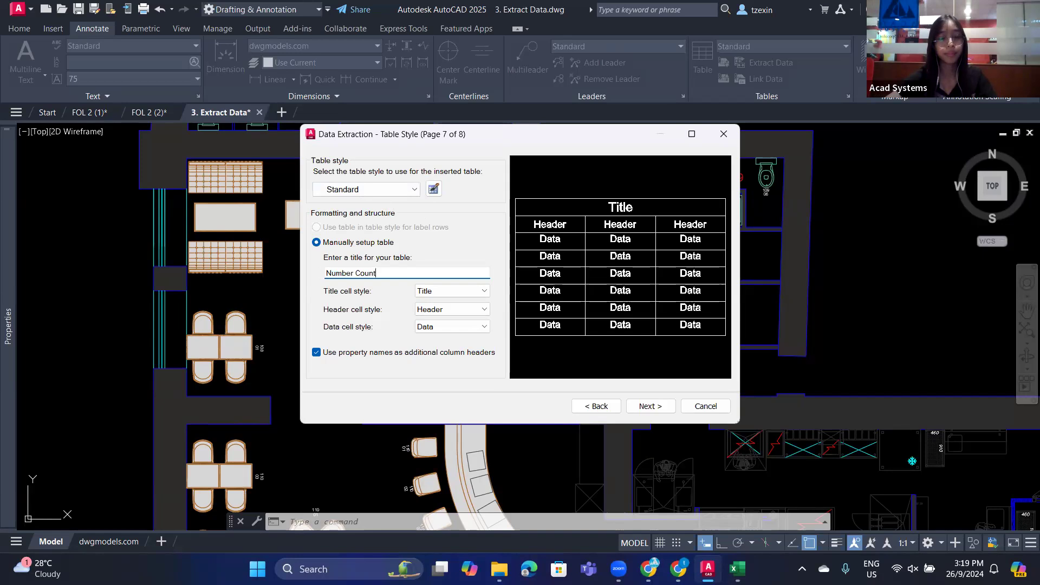
click(456, 309)
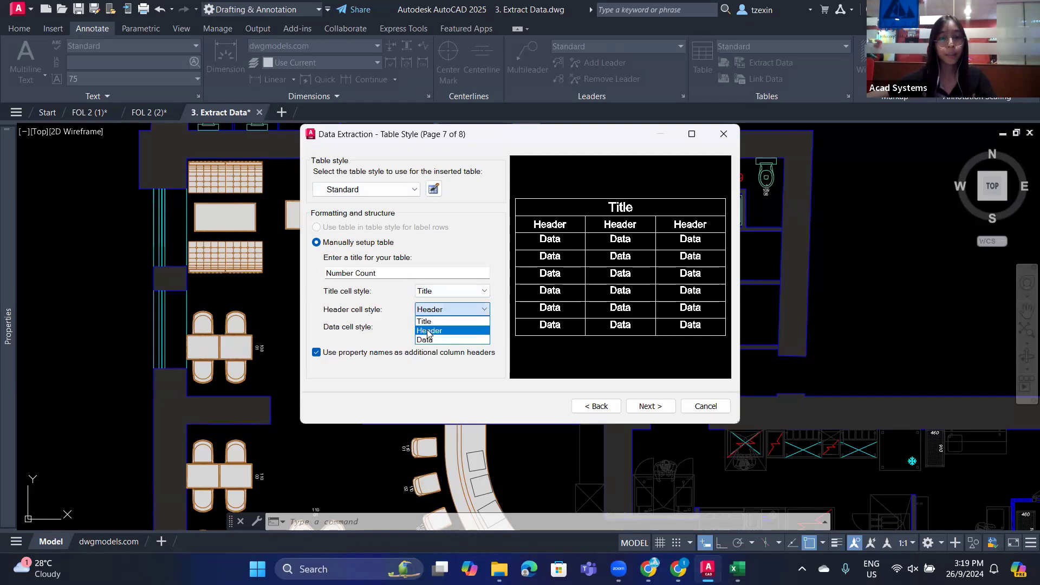
click(437, 331)
click(443, 310)
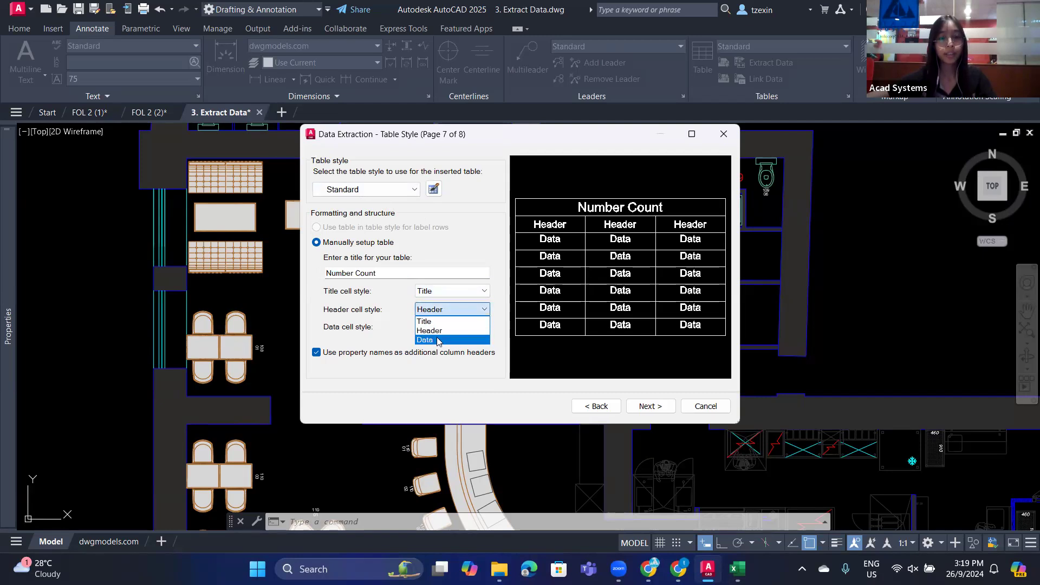
click(439, 340)
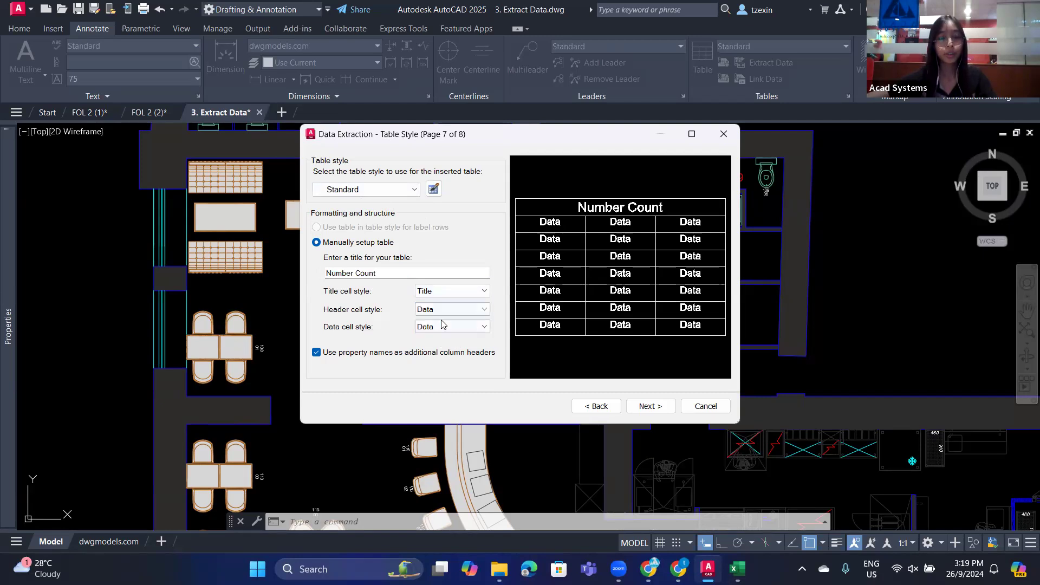
click(652, 407)
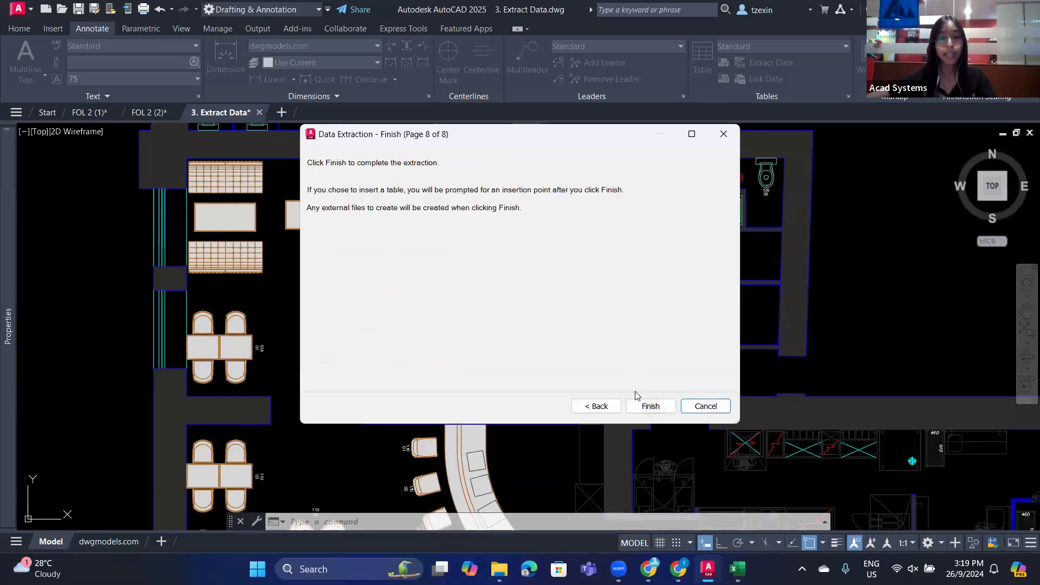
Finish the extraction and place the table in the empty area outside the outer wall beside room 109
click(650, 406)
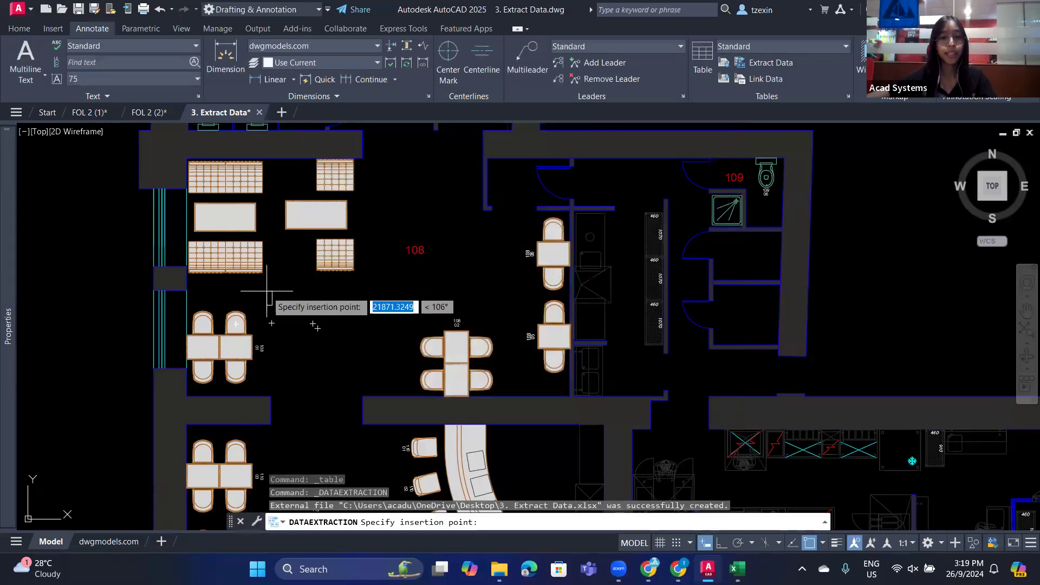
middle_drag(302, 286, 527, 302)
middle_drag(928, 257, 436, 378)
middle_drag(754, 275, 430, 213)
click(555, 252)
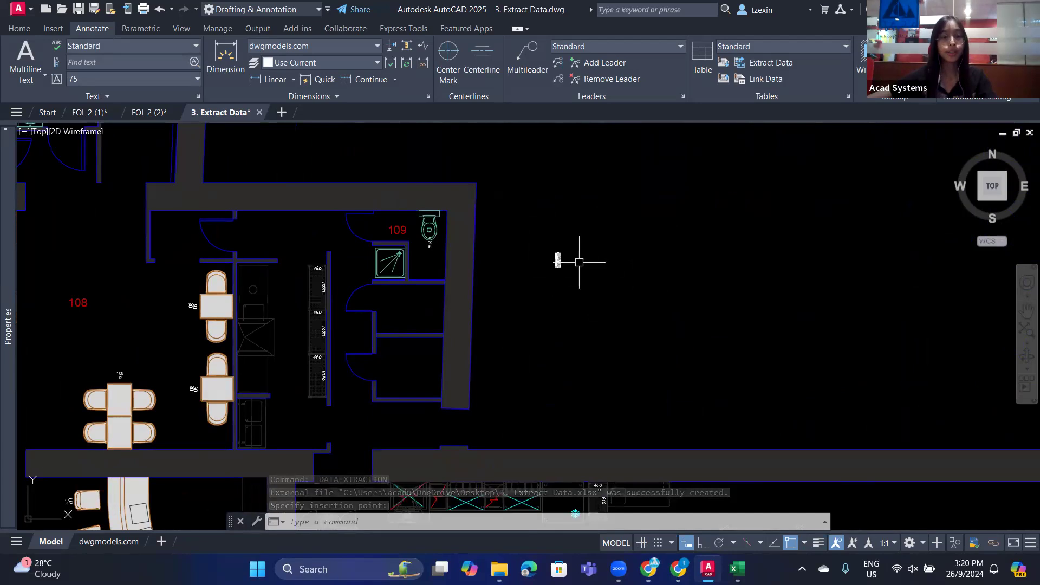
Scale the extracted Number Count table up by a factor of about 20 from its lower-left corner
text(SC)
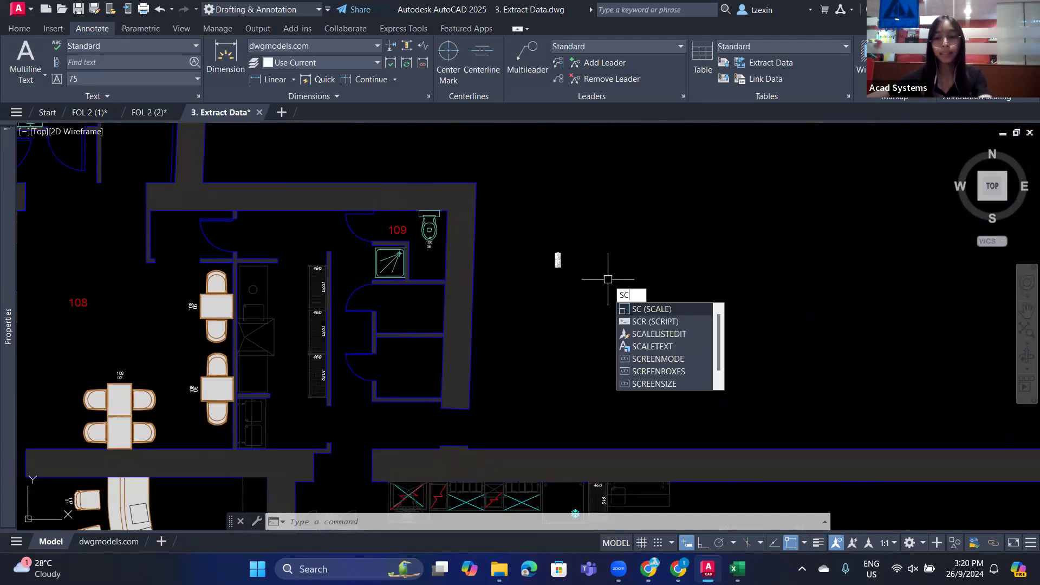
key(Return)
scroll(561, 271, up, 3)
scroll(560, 272, up, 2)
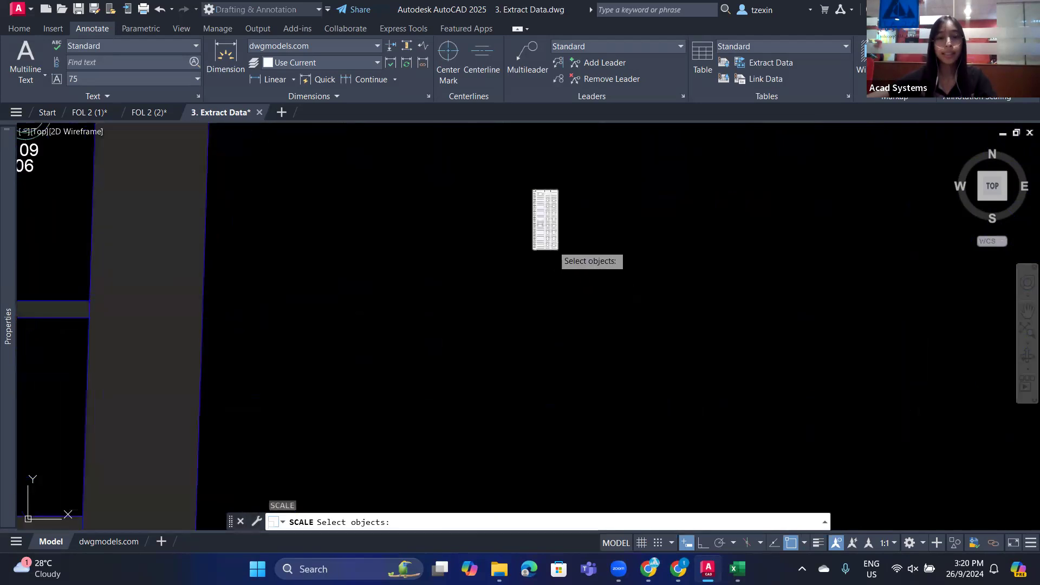
click(551, 243)
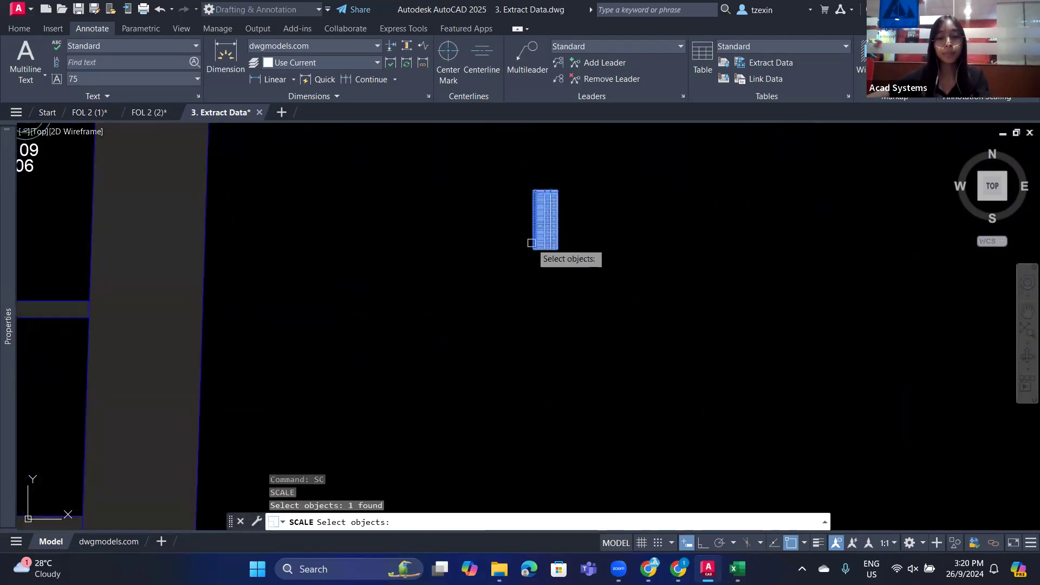
key(Return)
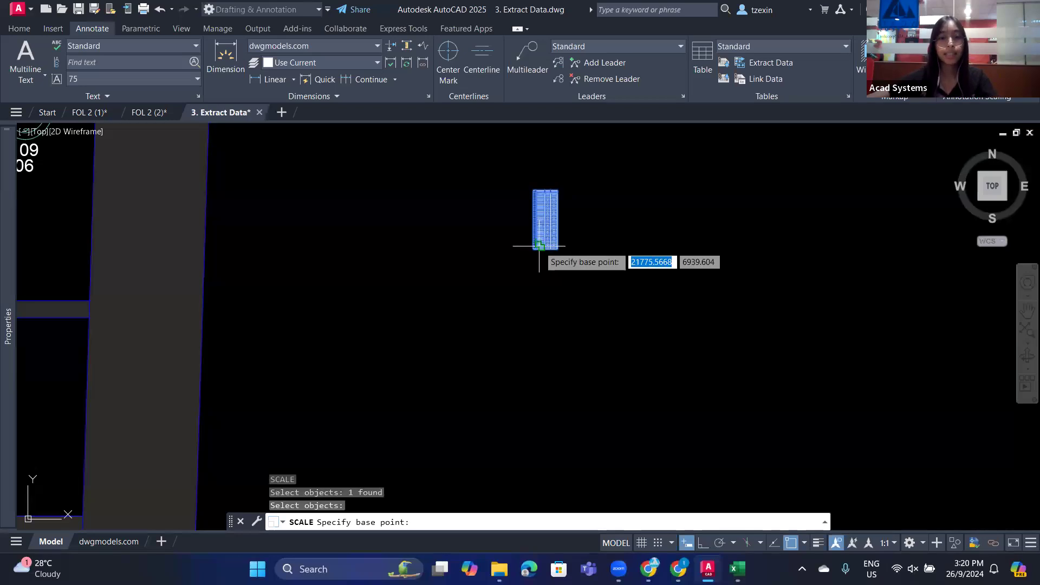
scroll(539, 245, up, 3)
scroll(539, 245, up, 2)
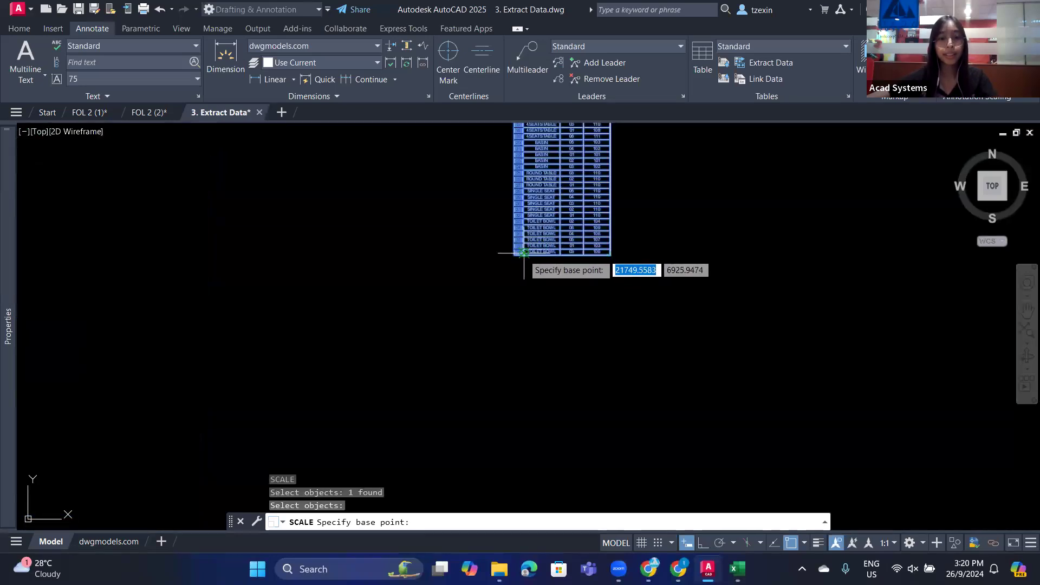
click(522, 255)
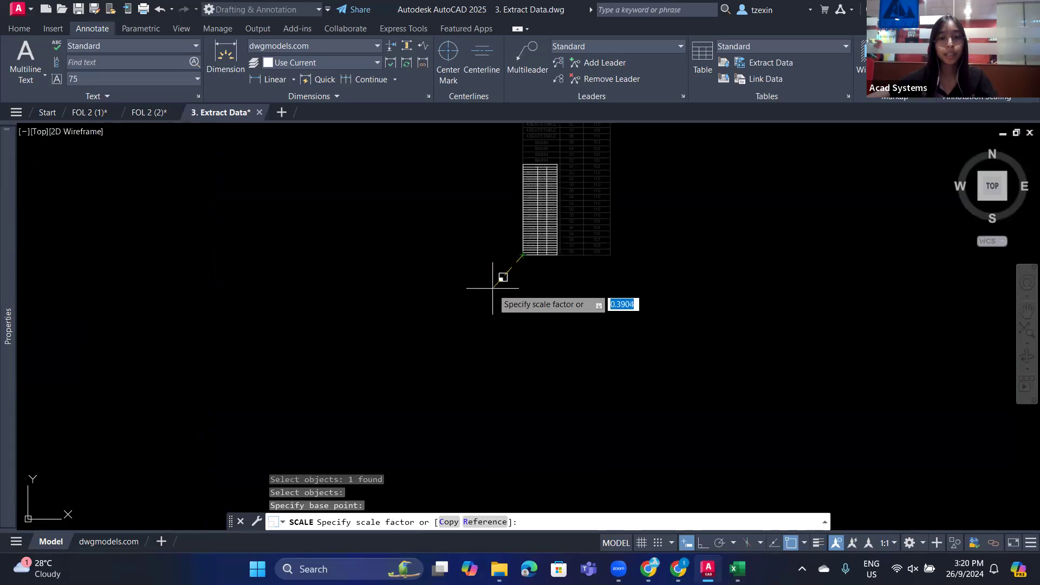
scroll(497, 283, down, 3)
scroll(495, 287, down, 1)
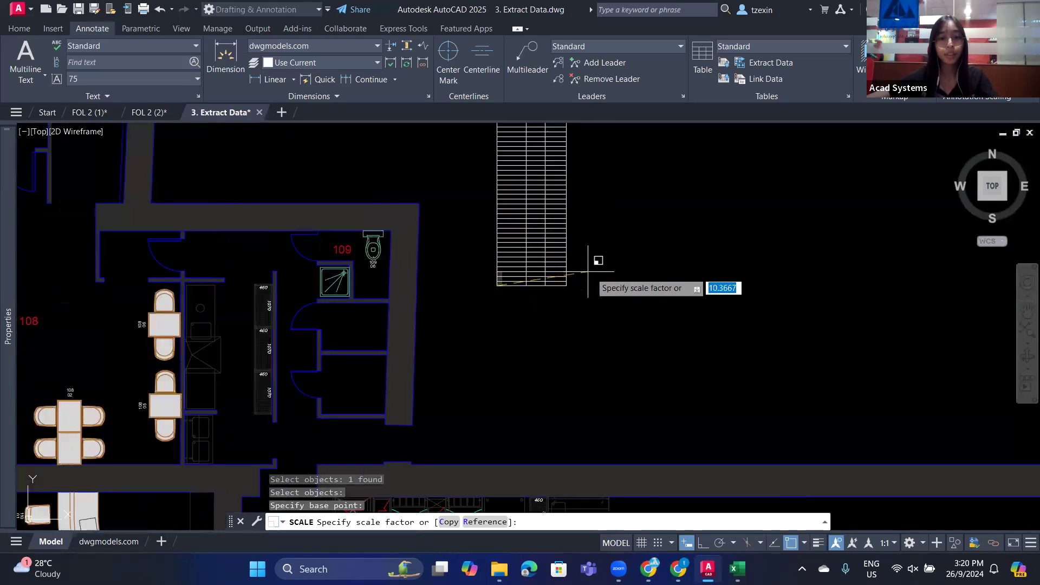
scroll(594, 272, down, 1)
middle_drag(599, 261, 577, 281)
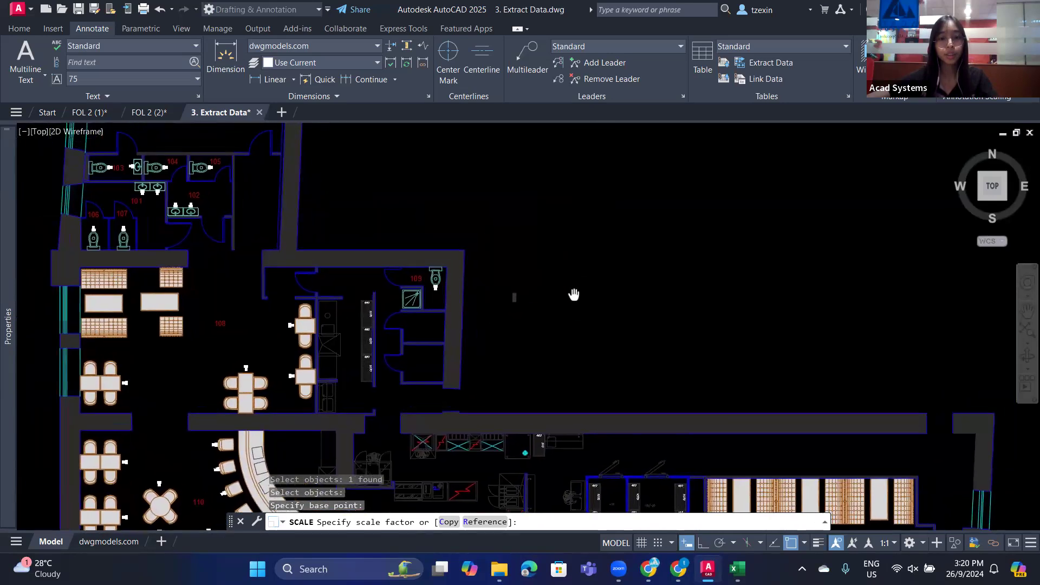
middle_drag(633, 262, 598, 300)
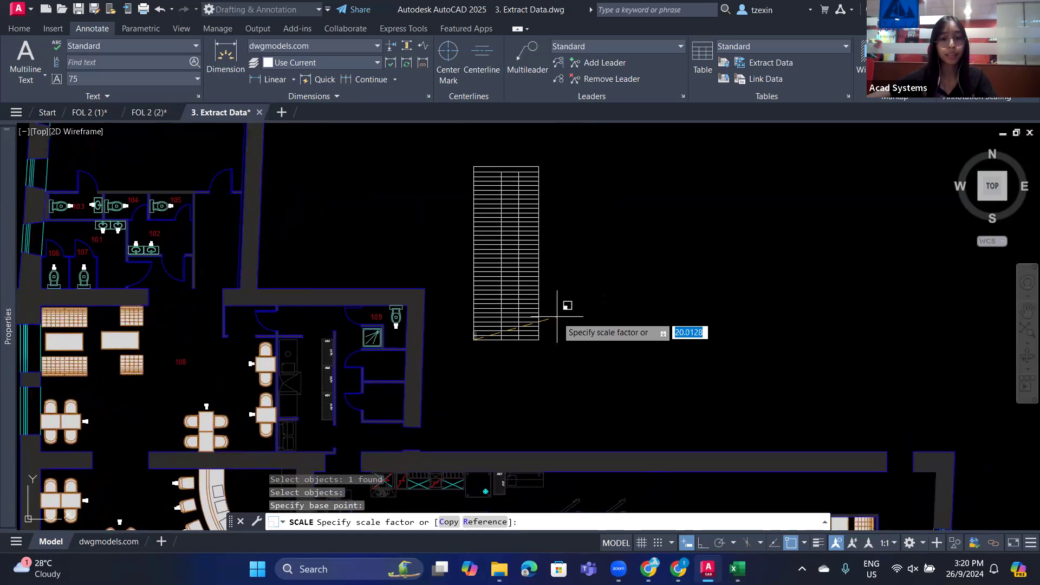
click(557, 316)
scroll(437, 298, up, 5)
middle_drag(468, 312, 535, 280)
click(716, 338)
key(Escape)
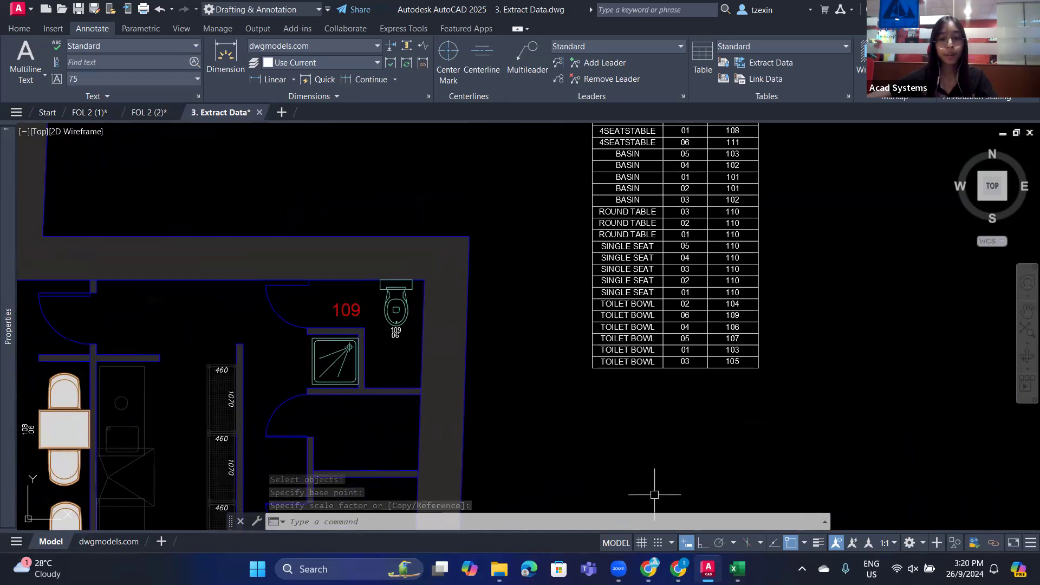
Open the exported 3. Extract Data workbook from the Desktop folder in Excel and look through its extracted rows
mouse_move(499, 568)
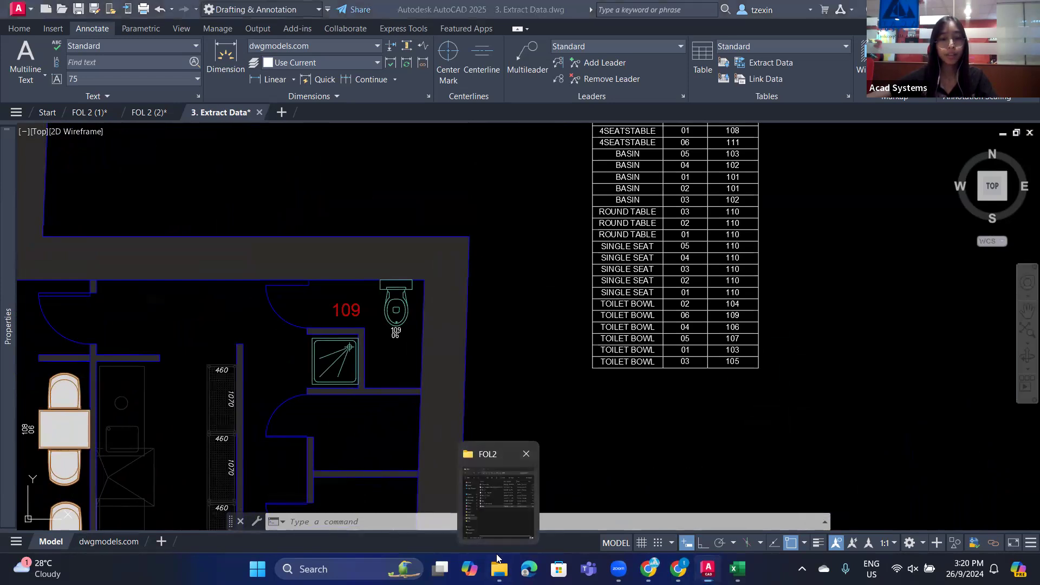
click(498, 566)
click(223, 227)
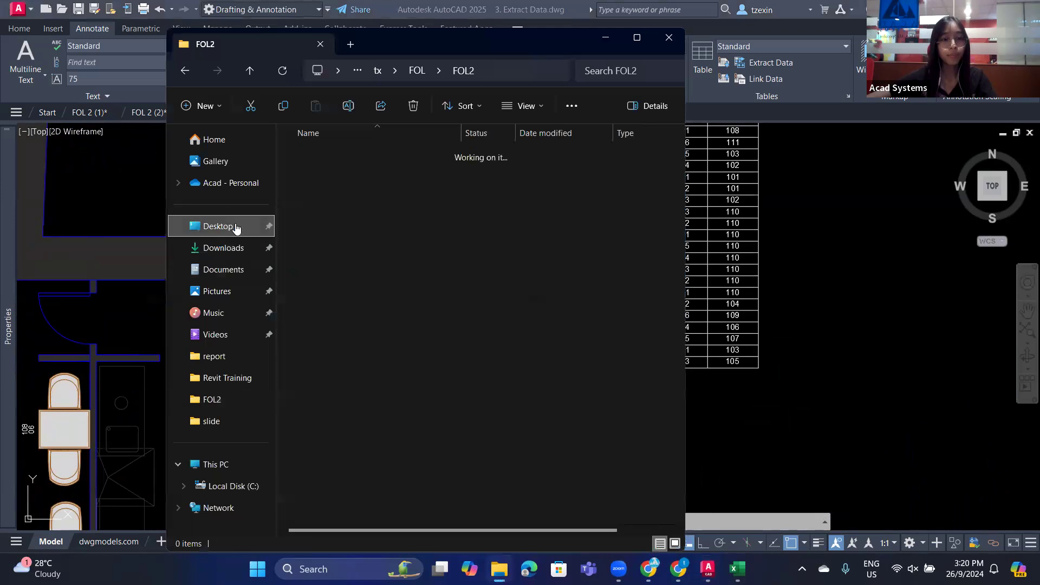
scroll(360, 247, down, 5)
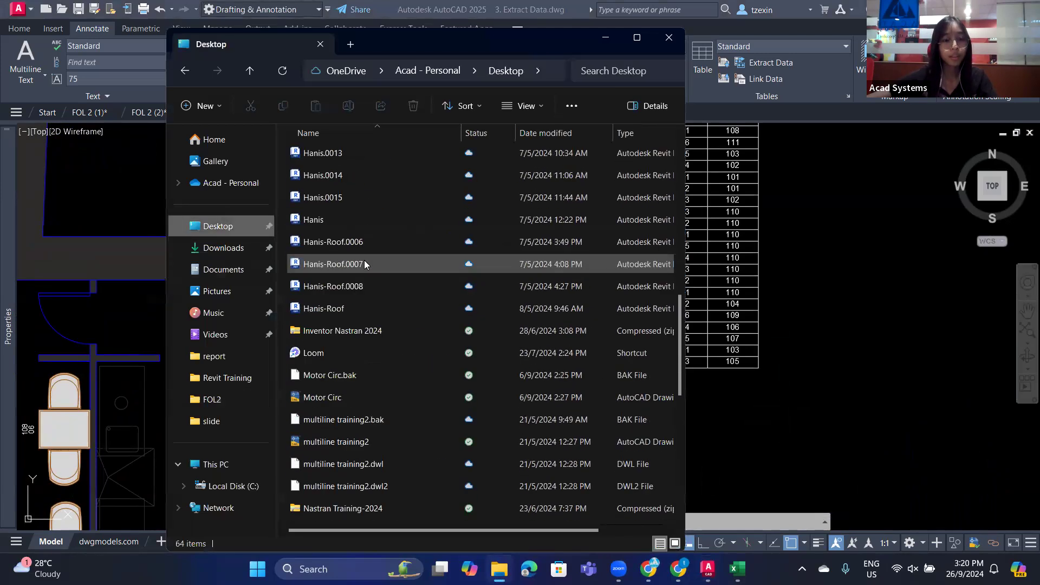
scroll(364, 260, up, 6)
scroll(362, 276, up, 3)
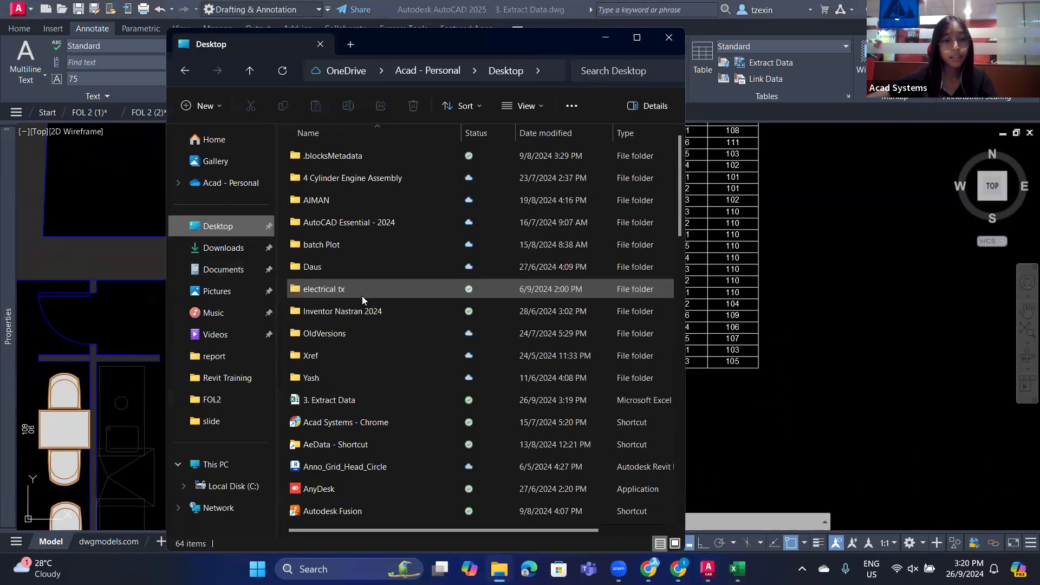
double_click(351, 400)
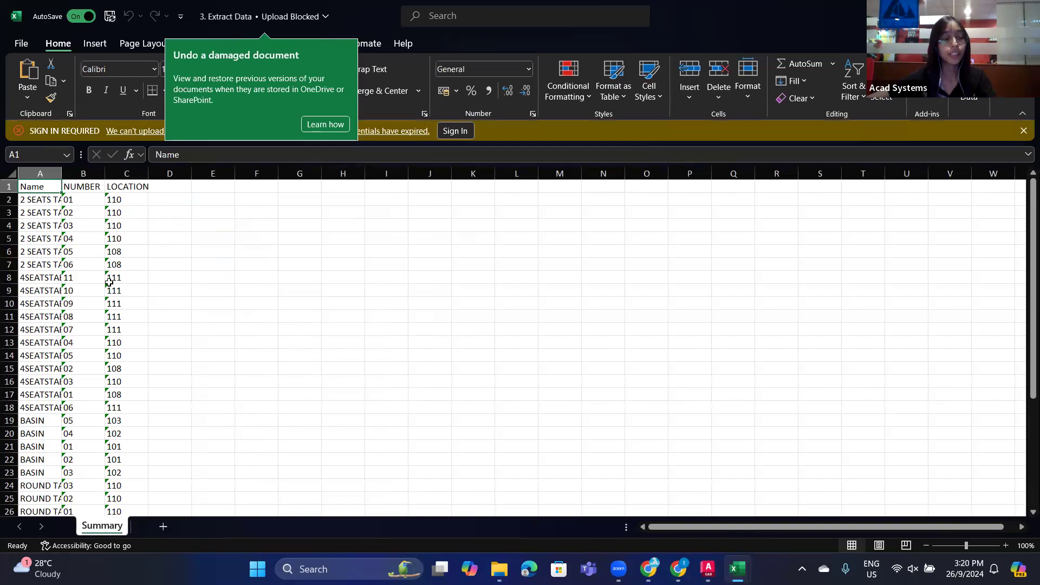
scroll(125, 270, down, 6)
scroll(109, 284, up, 5)
scroll(109, 284, up, 1)
scroll(102, 385, down, 7)
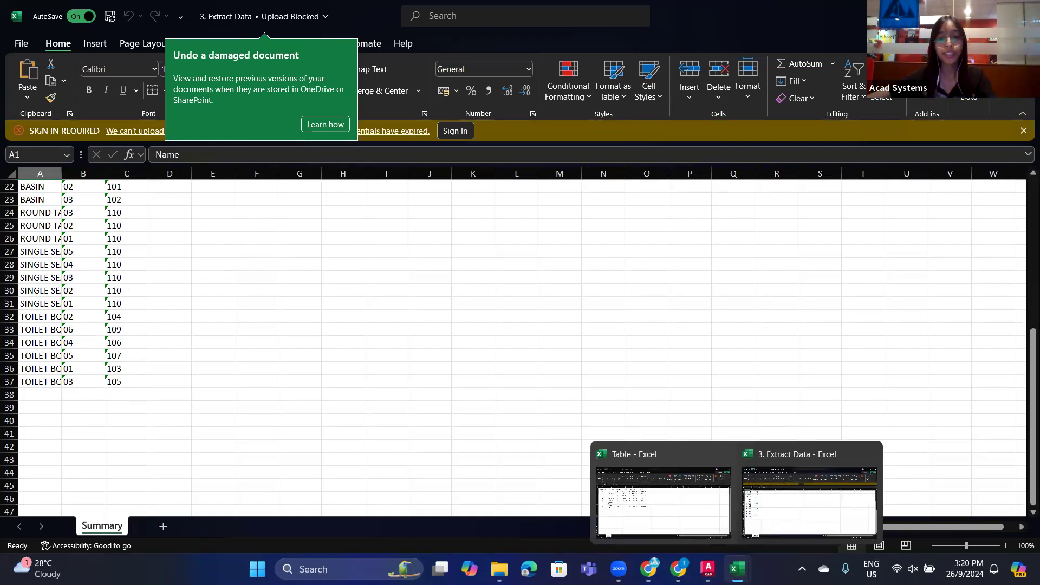
Switch back to 3. Extract Data.dwg in AutoCAD and set the NUMBER attribute of room 109's toilet bowl to 777
mouse_move(708, 568)
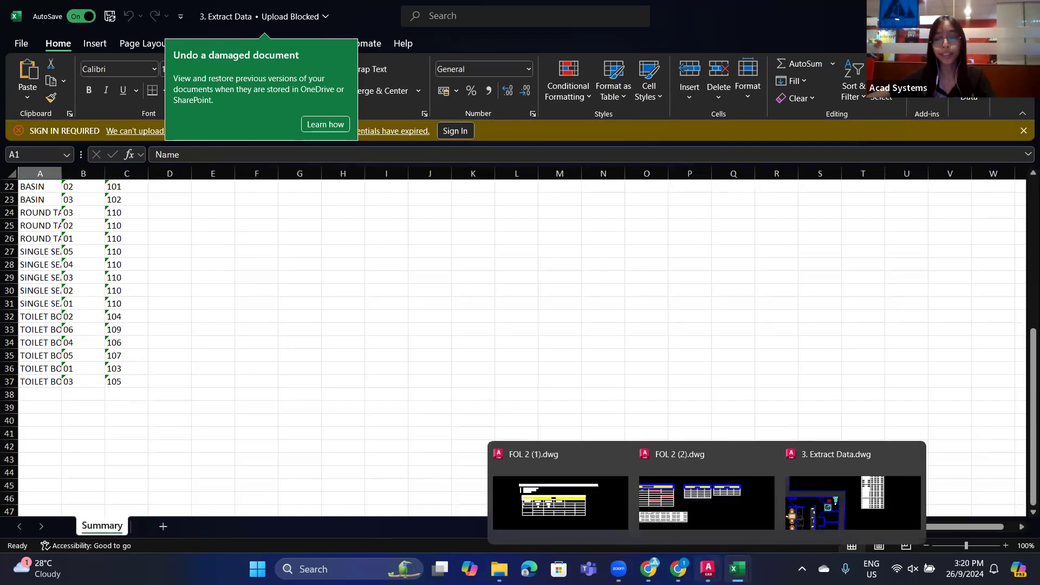
click(818, 488)
middle_drag(668, 256, 639, 286)
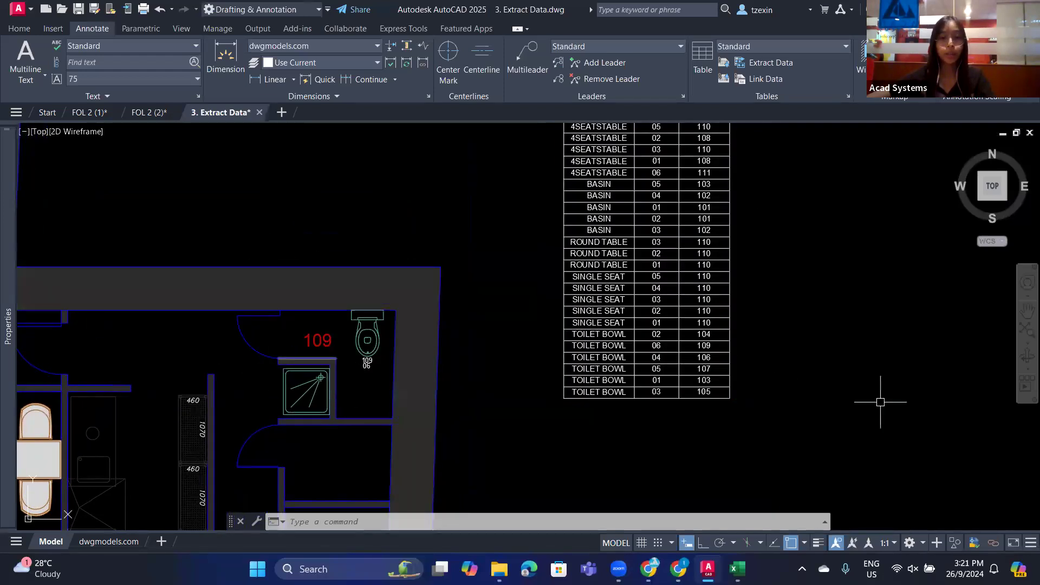
click(613, 340)
key(Escape)
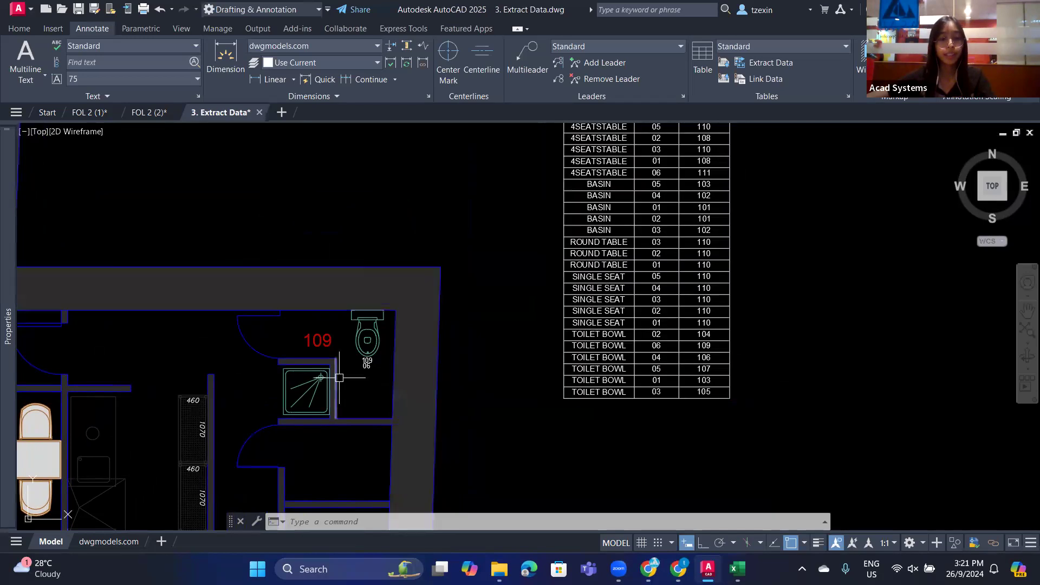
scroll(339, 376, up, 2)
middle_drag(599, 348, 575, 358)
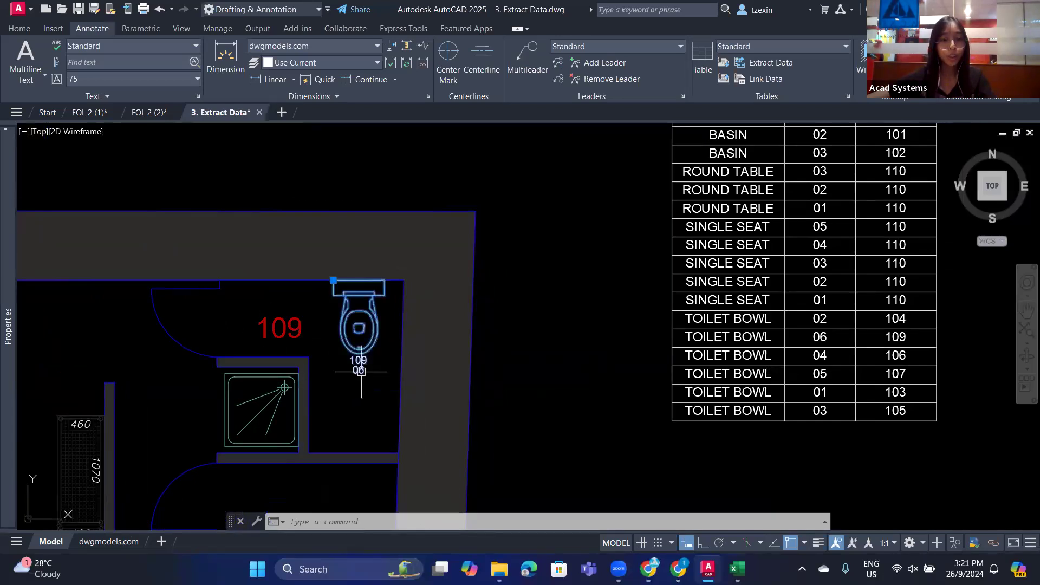
double_click(356, 370)
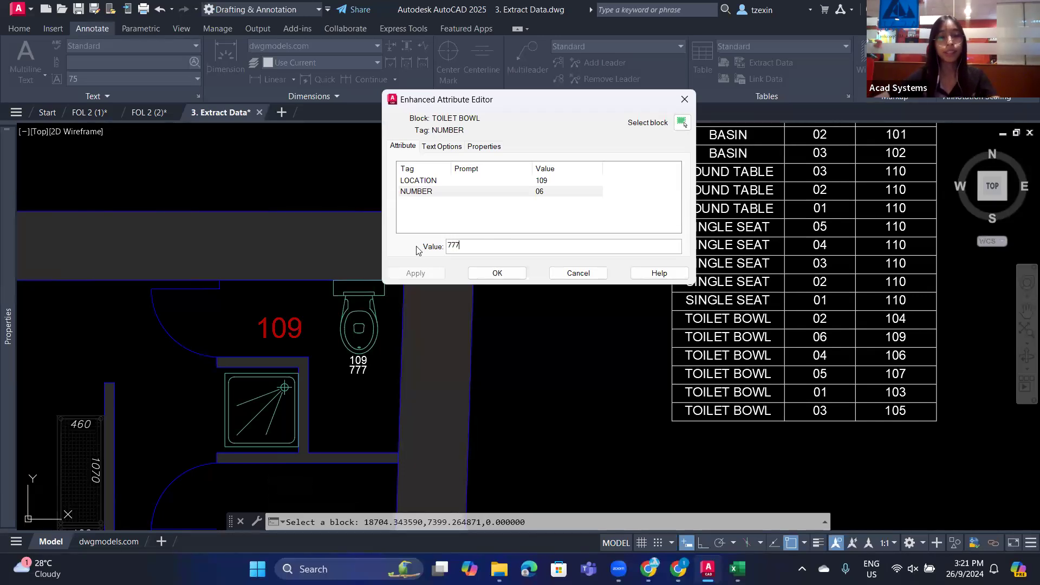
click(488, 276)
Update the data links of the Number Count table so it picks up the room 109 toilet bowl's edited number
middle_drag(883, 355, 849, 423)
click(848, 423)
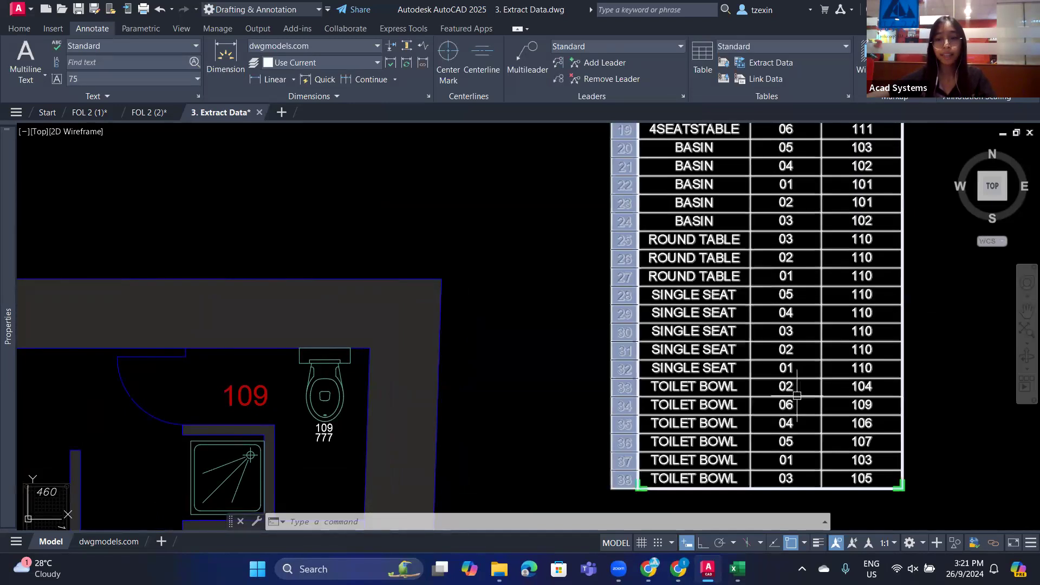
key(Escape)
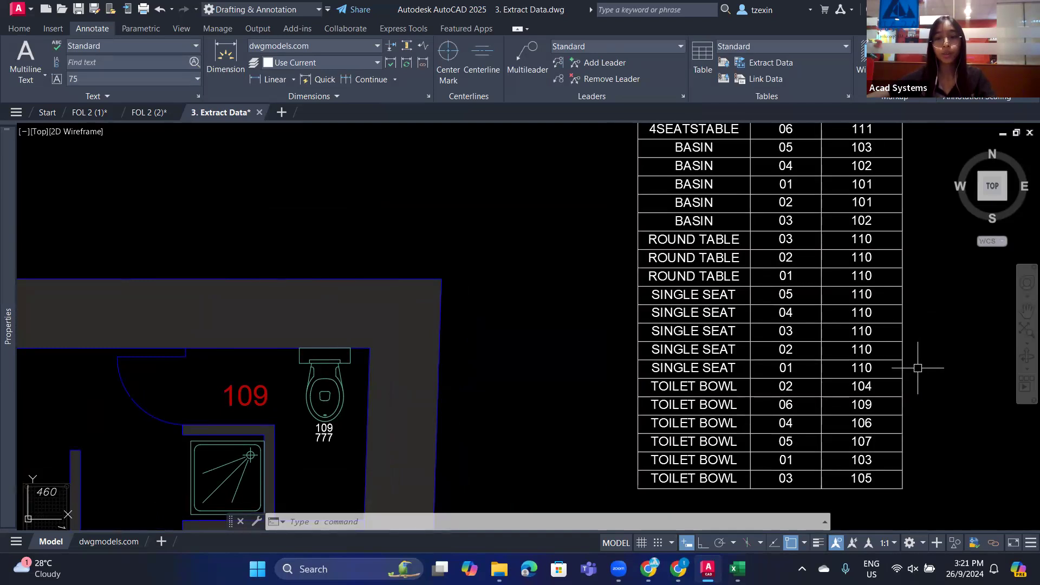
click(901, 378)
click(902, 385)
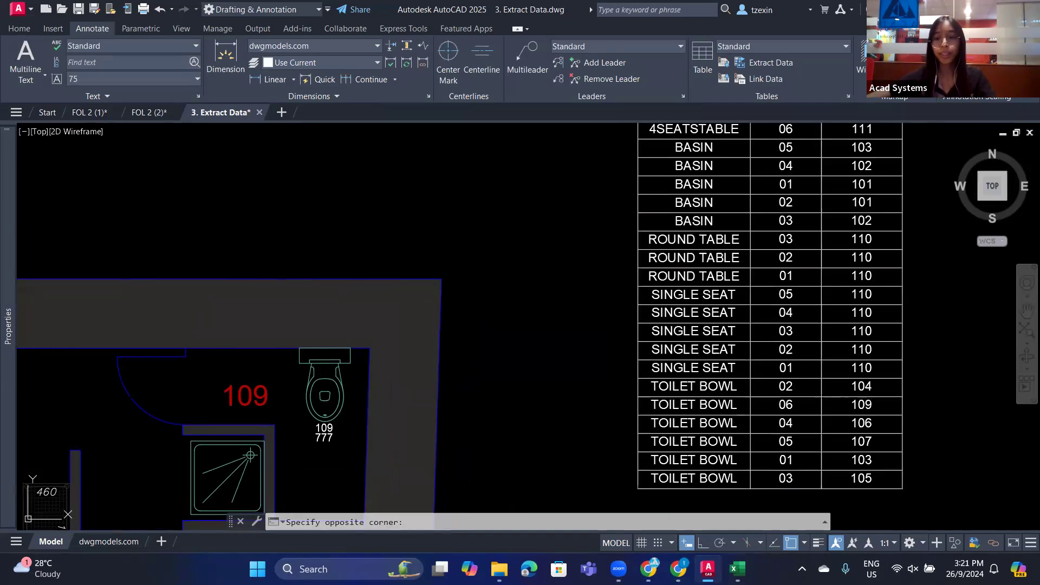
middle_drag(783, 377, 747, 363)
right_click(816, 338)
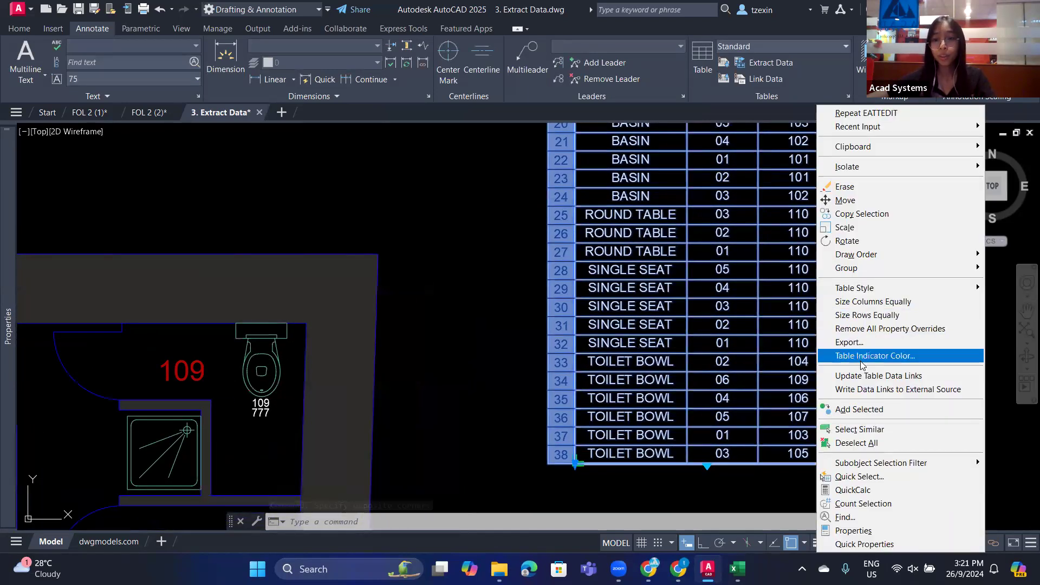
click(902, 381)
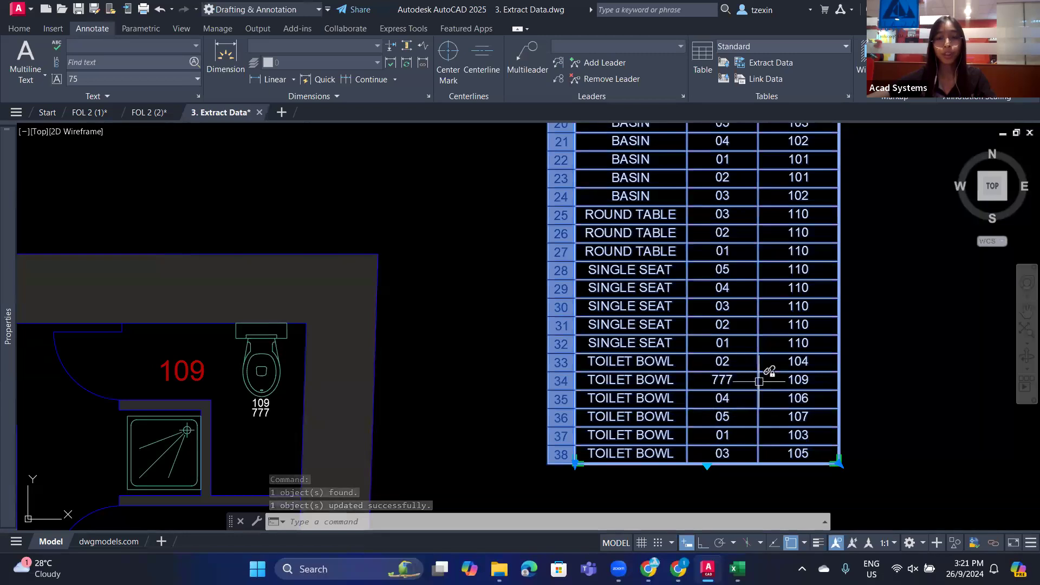
Set the NUMBER attribute of the toilet bowl block in room 103 to 222
middle_drag(462, 325, 679, 294)
scroll(727, 285, down, 2)
scroll(221, 233, down, 2)
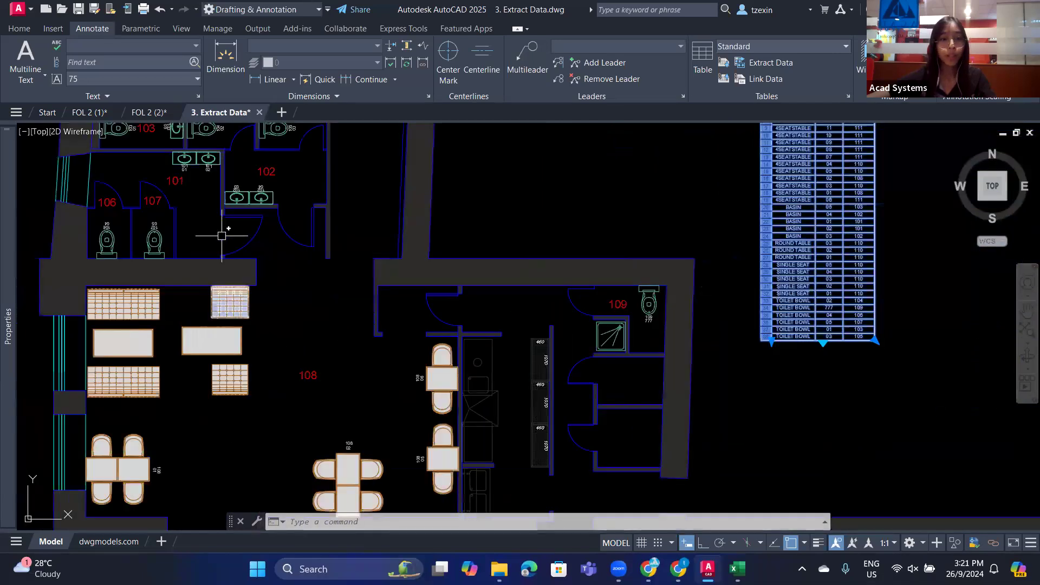
mouse_move(251, 225)
middle_down()
mouse_move(251, 274)
mouse_move(281, 302)
middle_up()
scroll(224, 196, up, 5)
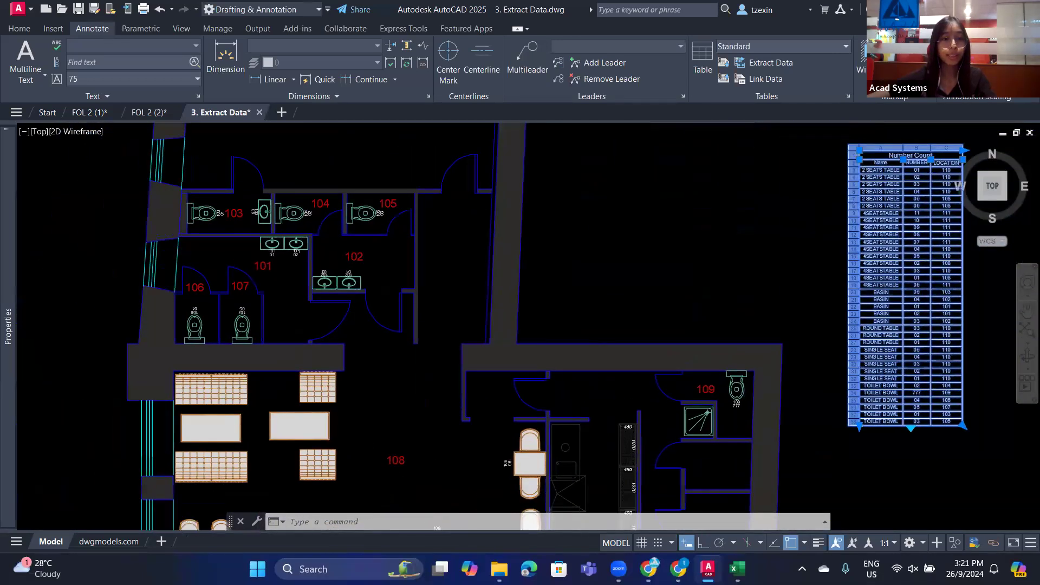
click(187, 268)
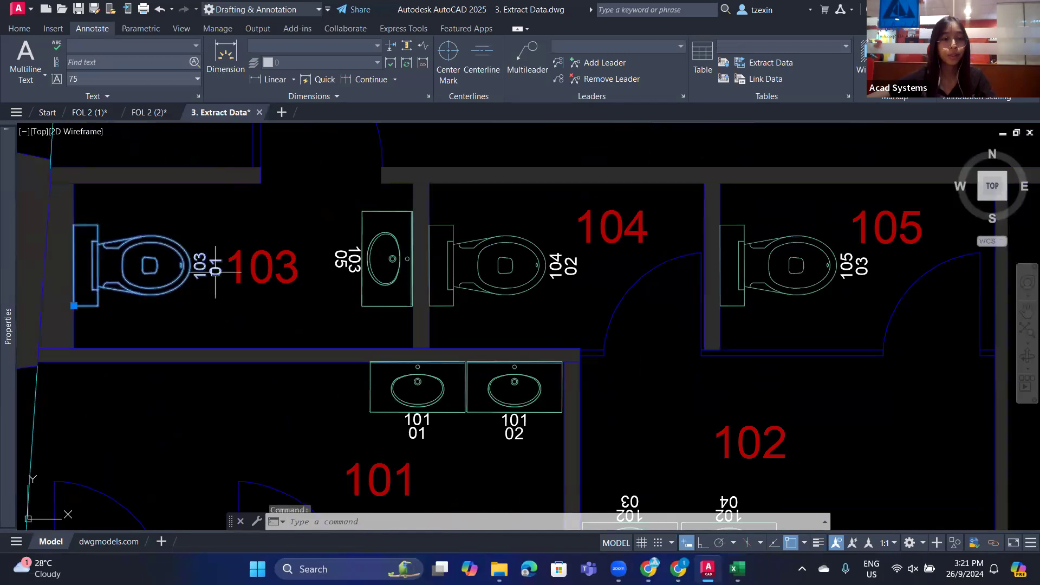
key(Escape)
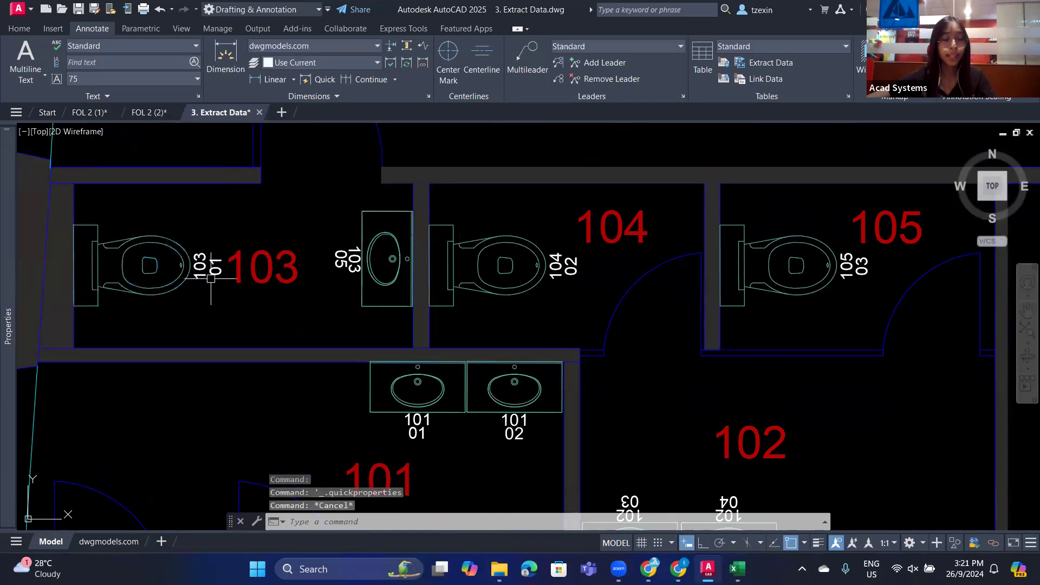
double_click(216, 279)
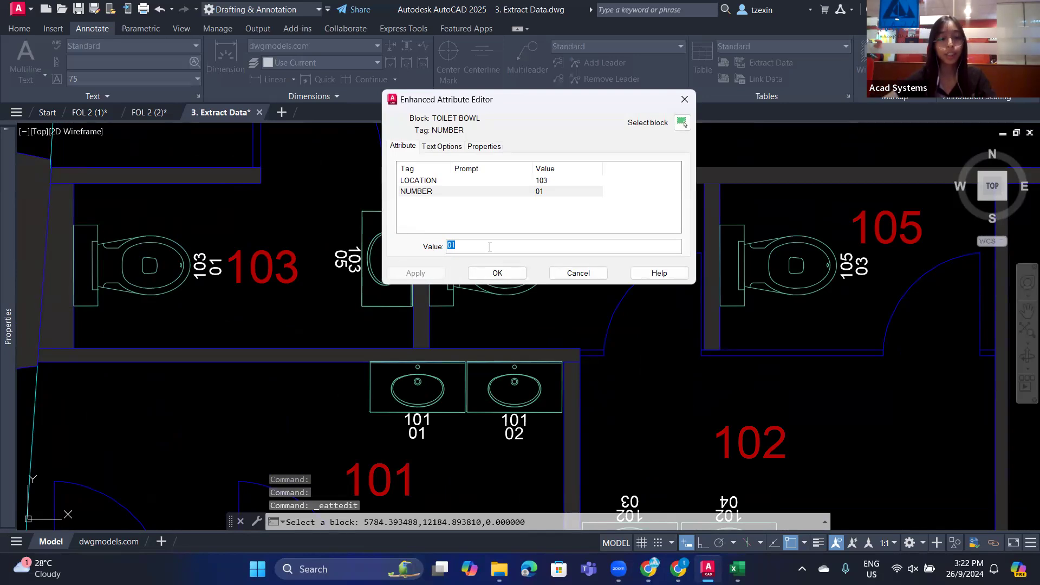
text(222)
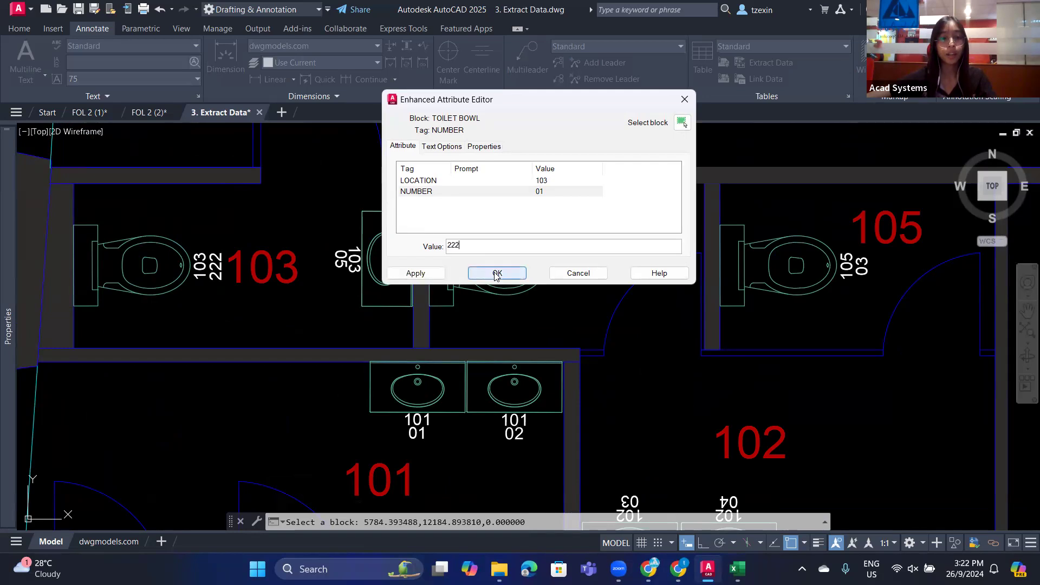
click(497, 276)
Update the data links of the Number Count table so it picks up the room 103 toilet bowl's edited number
scroll(494, 275, down, 2)
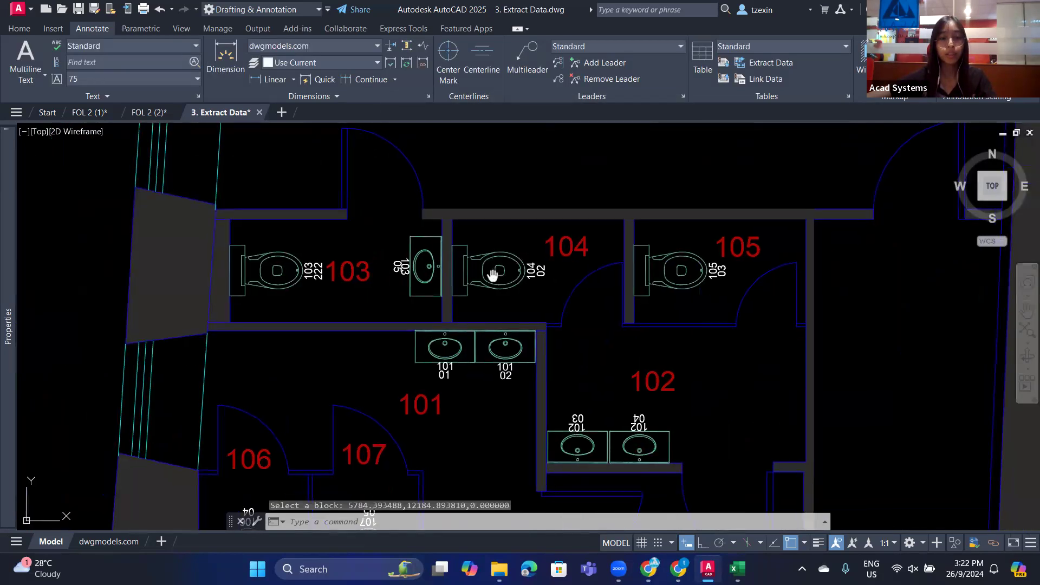
middle_drag(493, 275, 69, 259)
scroll(593, 313, down, 3)
middle_drag(590, 314, 299, 248)
scroll(807, 321, up, 2)
click(743, 268)
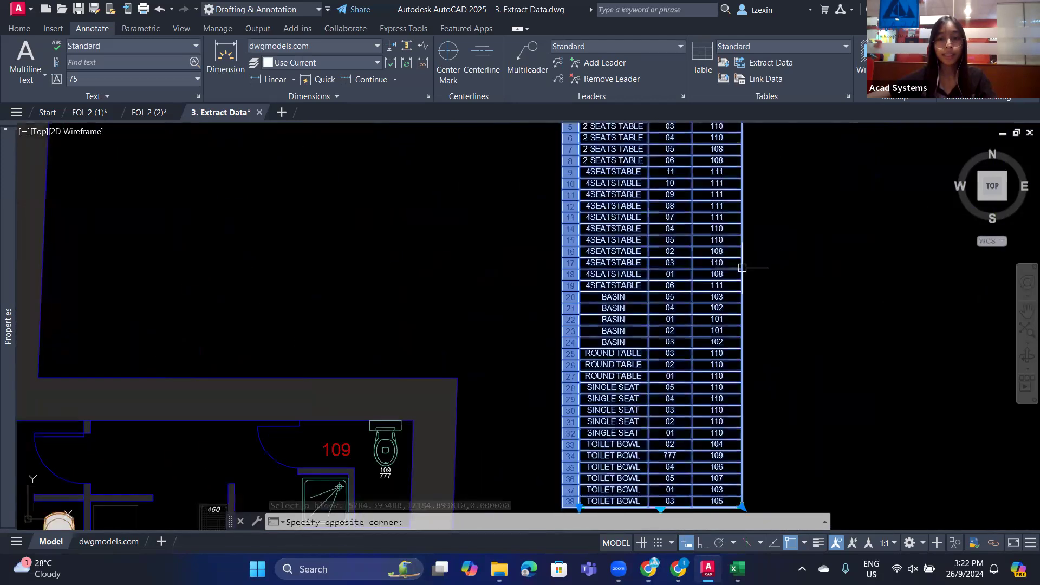
right_click(723, 302)
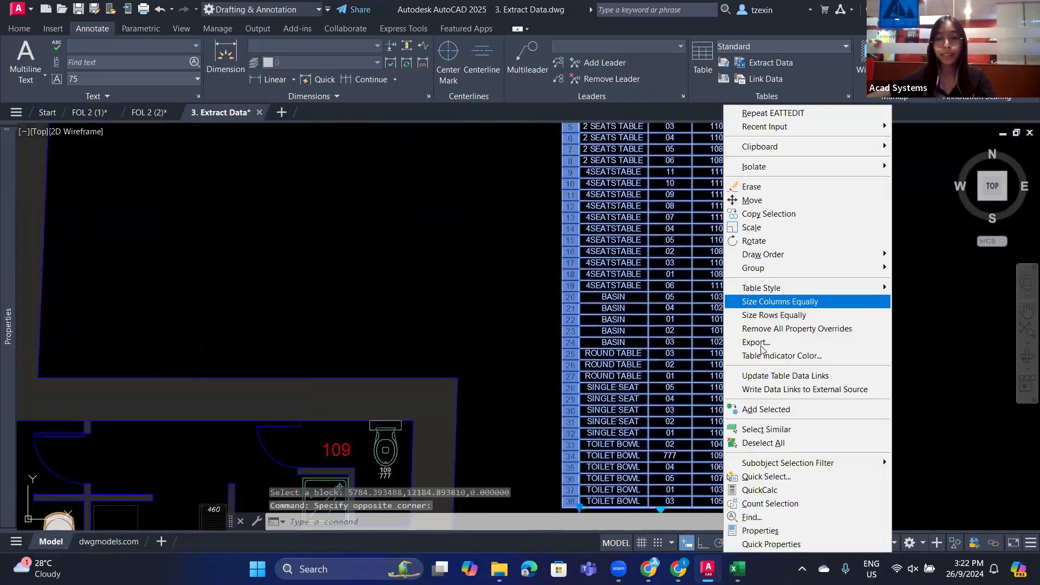
click(771, 377)
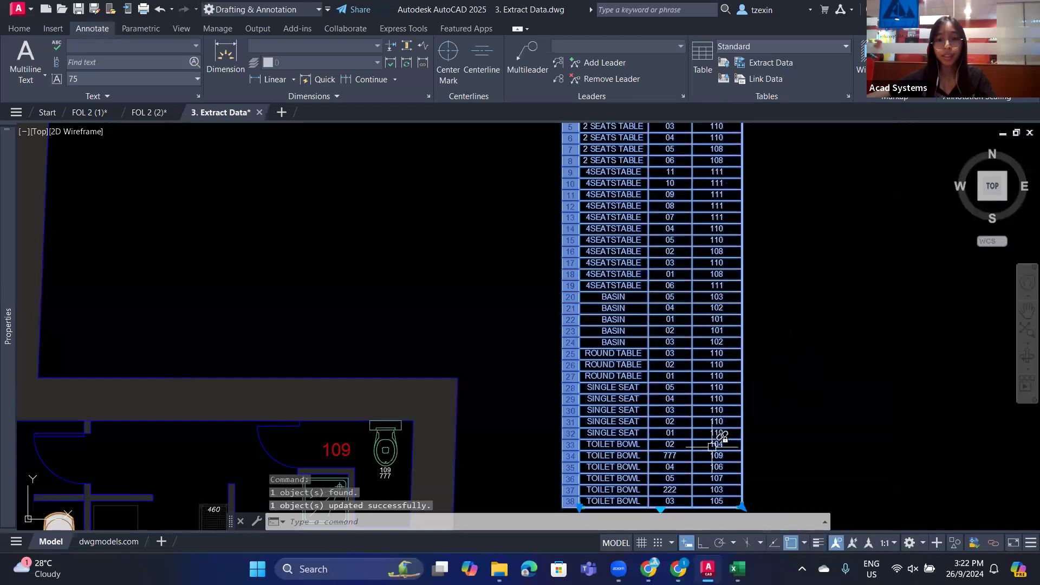
scroll(702, 460, up, 5)
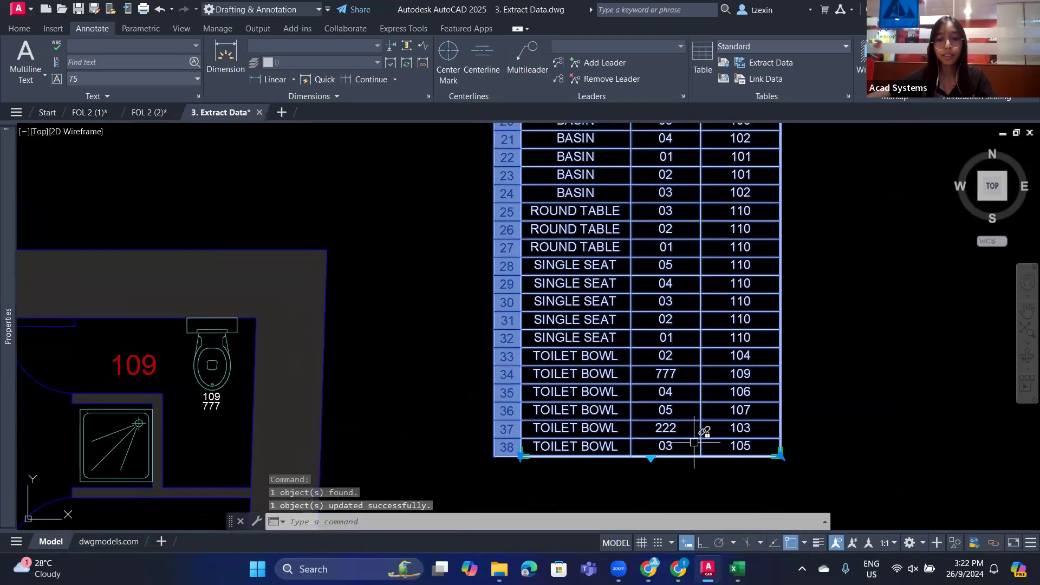
mouse_move(652, 435)
Review the floor plan beside its extracted table, and the tables in the FOL 2 (2) and FOL 2 (1) drawings
scroll(687, 274, down, 5)
mouse_move(700, 335)
middle_down()
mouse_move(785, 379)
mouse_move(796, 369)
middle_up()
scroll(796, 369, down, 2)
middle_drag(535, 367, 659, 357)
scroll(658, 357, down, 2)
middle_drag(633, 319, 604, 341)
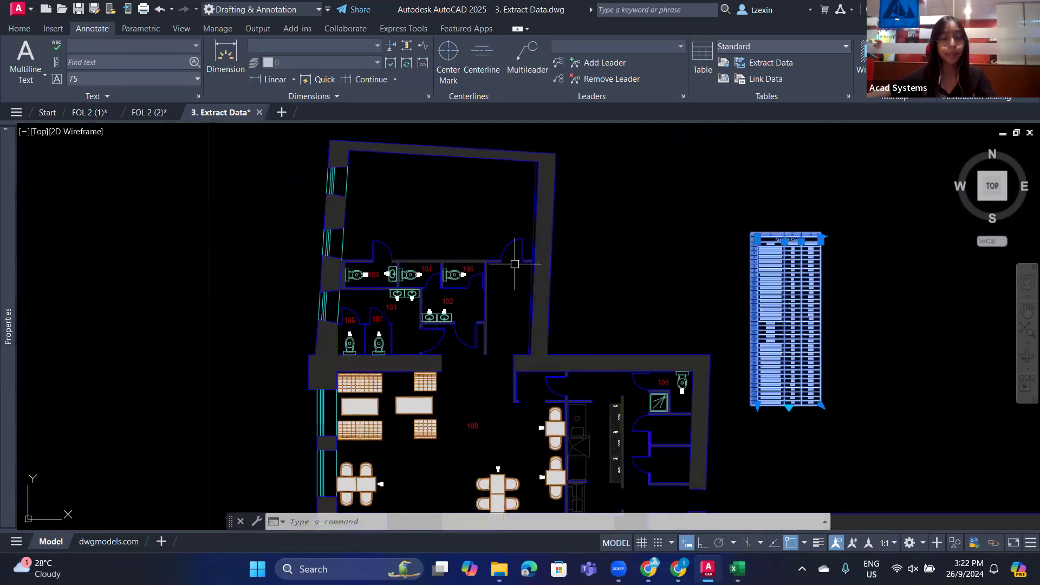
click(148, 113)
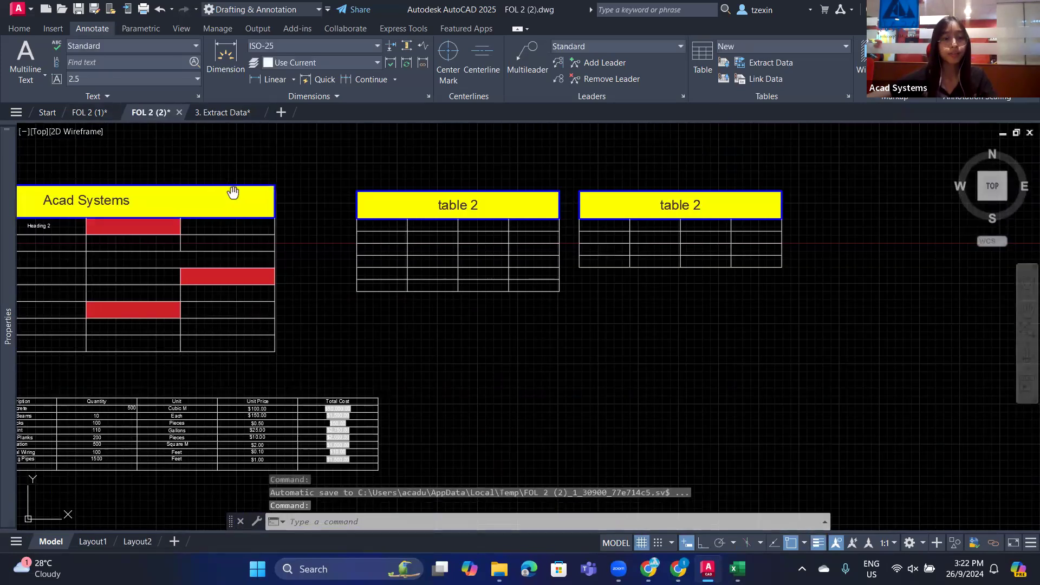
mouse_move(281, 201)
middle_down()
mouse_move(476, 211)
mouse_move(535, 192)
middle_up()
click(89, 113)
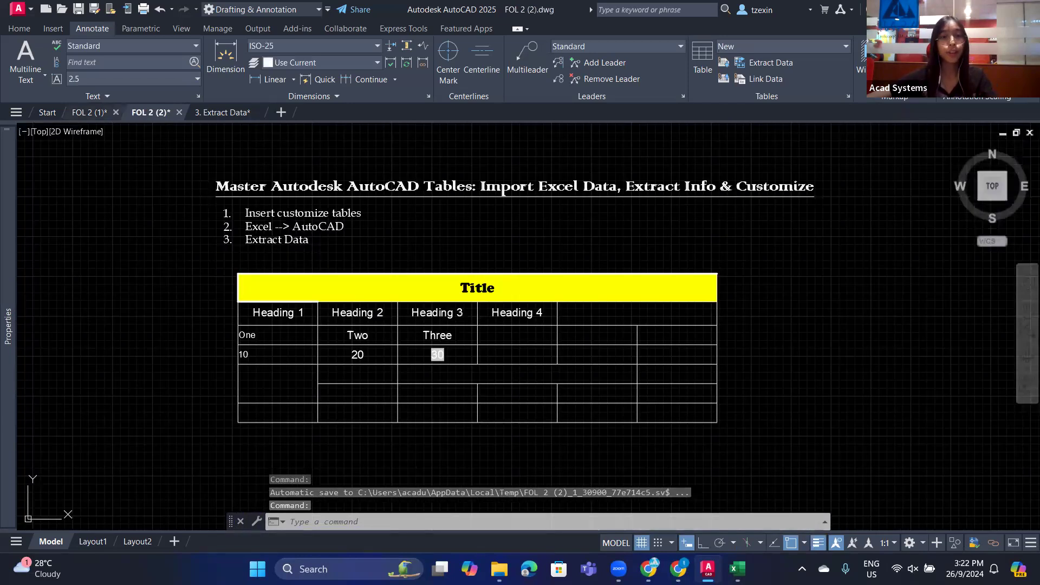
scroll(460, 215, up, 2)
click(531, 314)
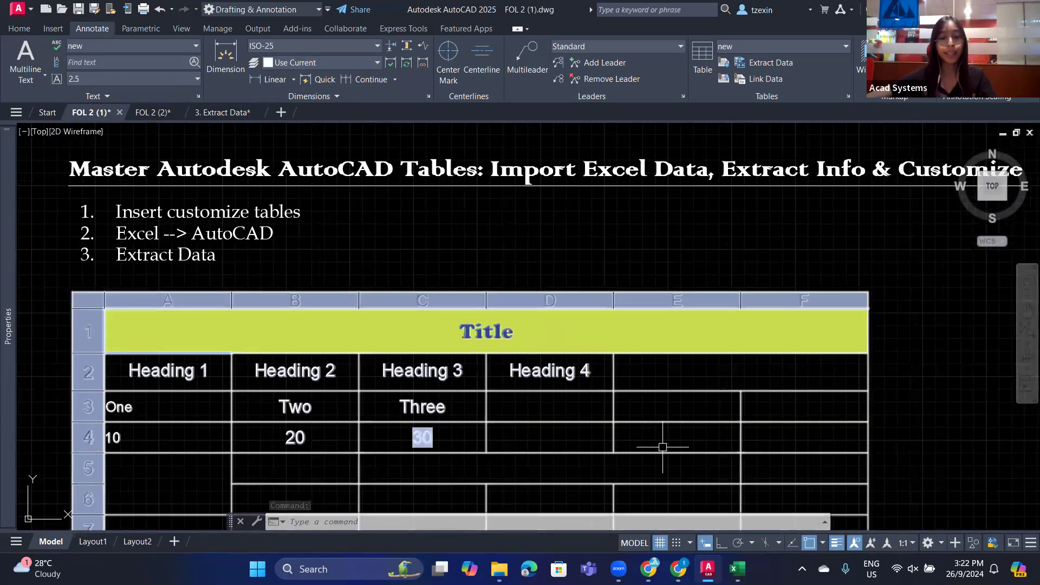
Switch to the Incognito window in Chrome and open acadsystems.com
mouse_move(678, 569)
click(653, 462)
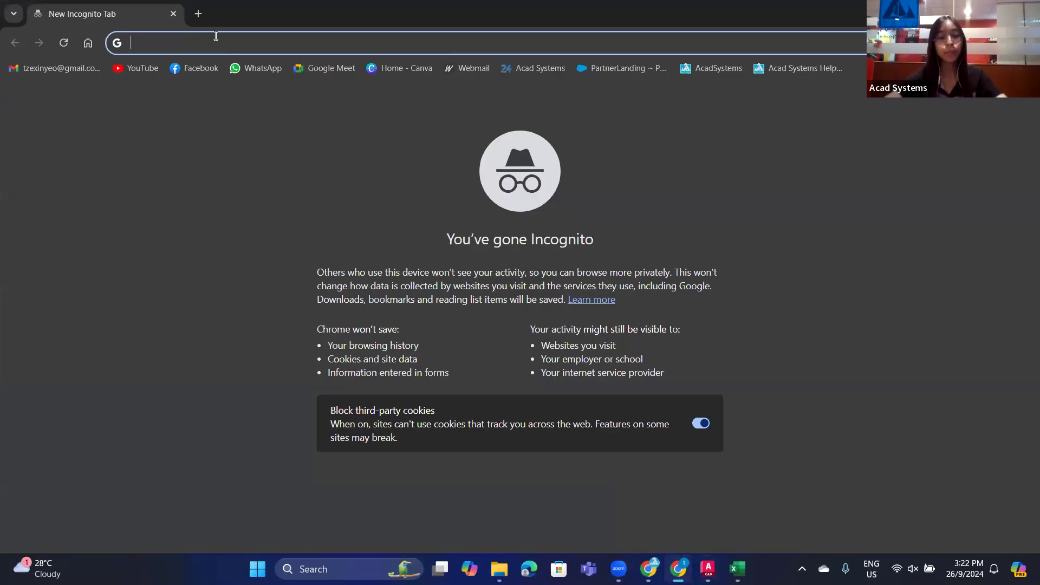
text(acadsystems)
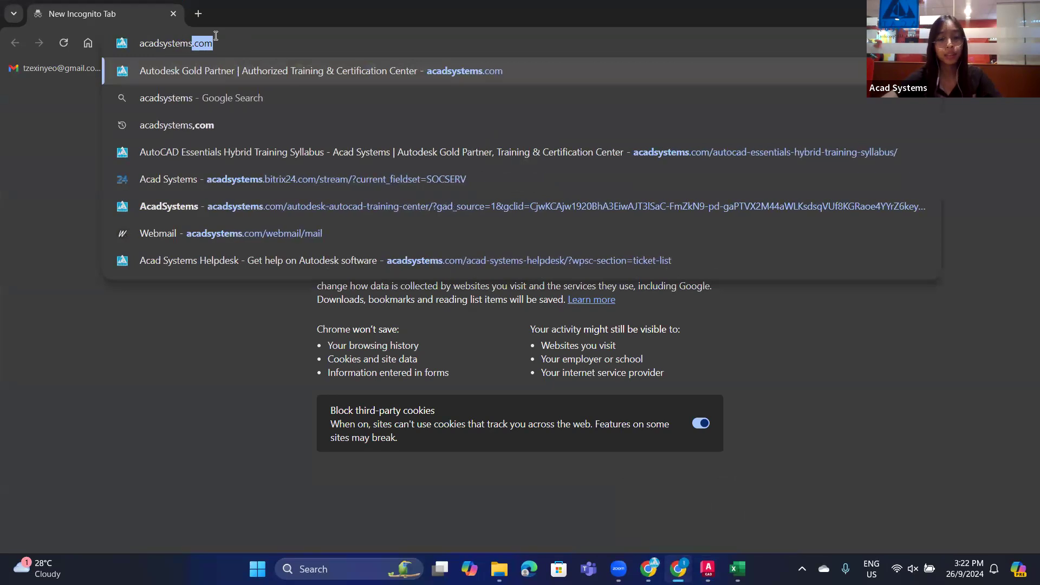
text(.com)
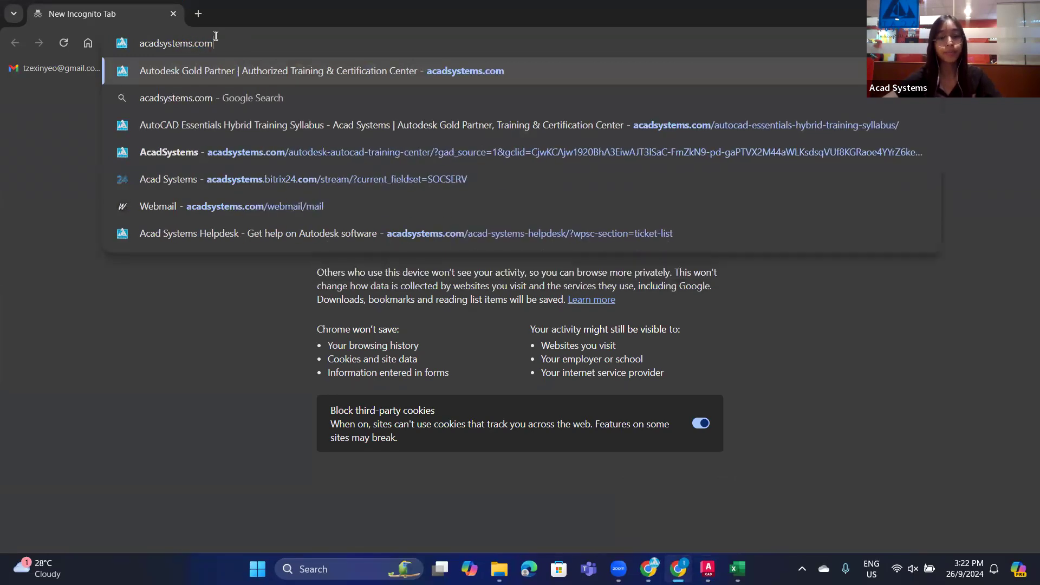
key(Return)
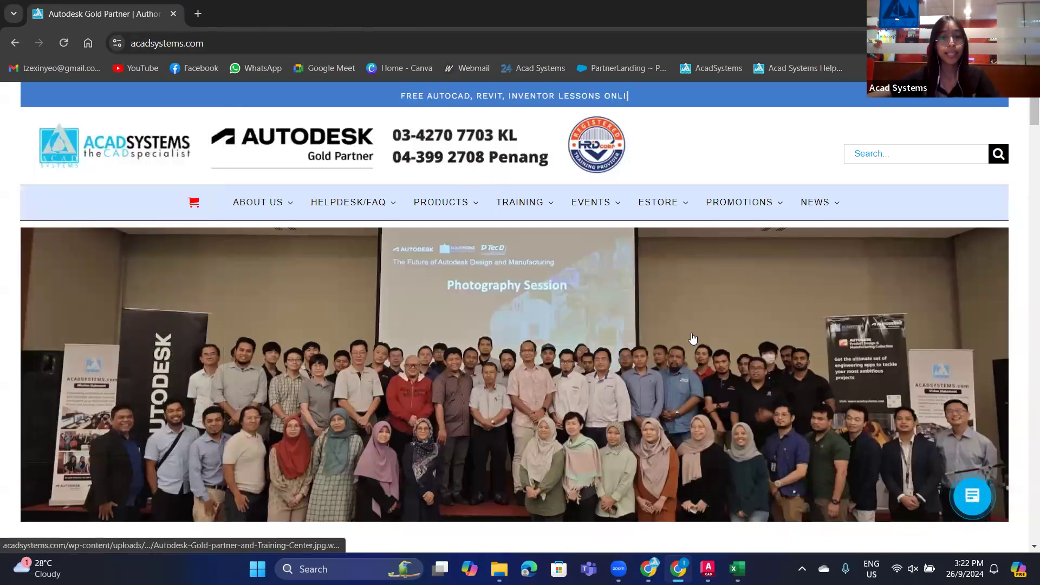
Look over the Acad Systems homepage and the entries offered under About Us, Products and Helpdesk/FAQ
scroll(657, 279, down, 10)
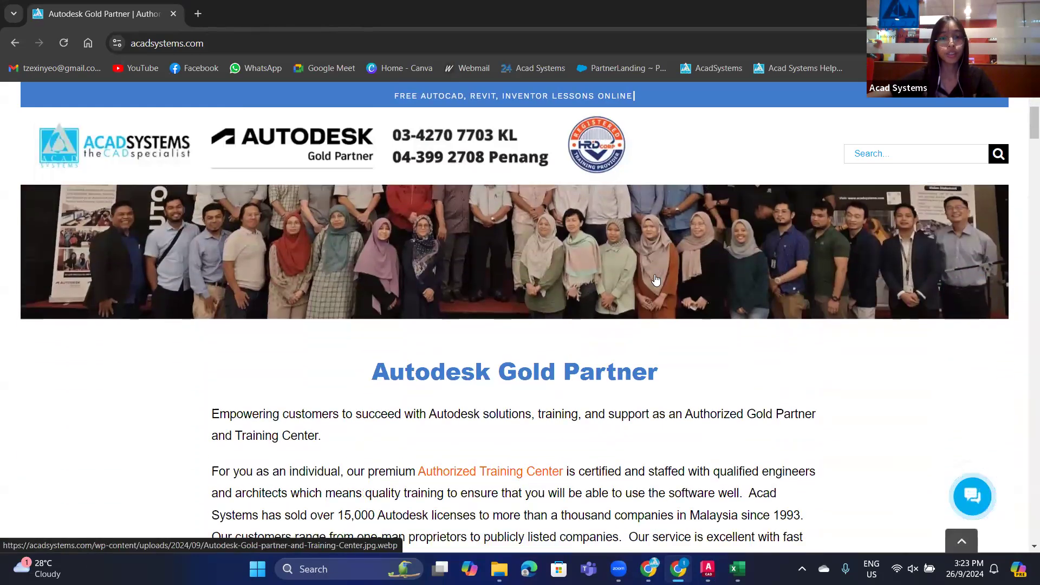
scroll(654, 277, down, 5)
scroll(654, 279, up, 10)
scroll(655, 280, up, 5)
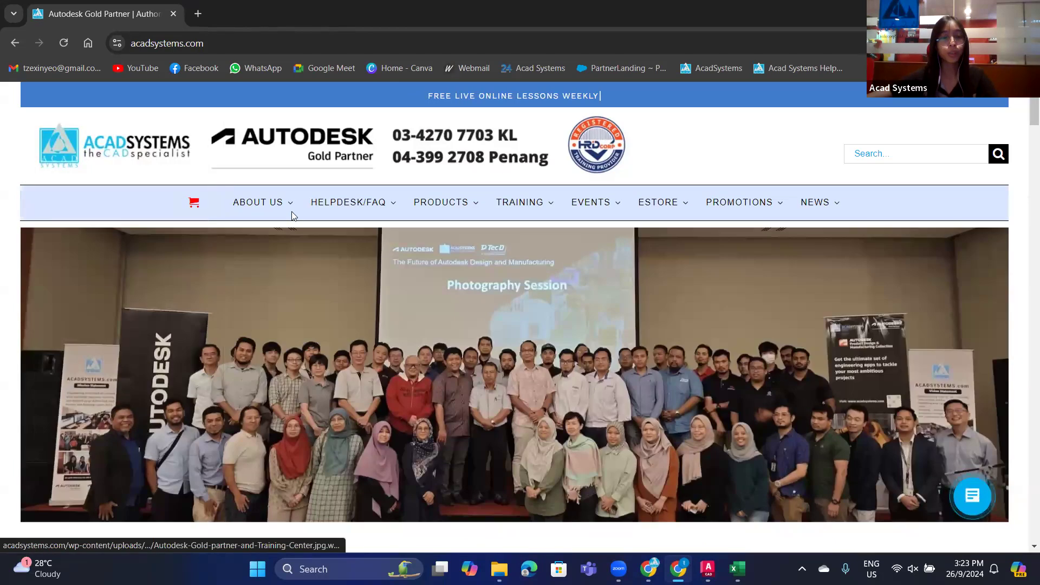
mouse_move(278, 205)
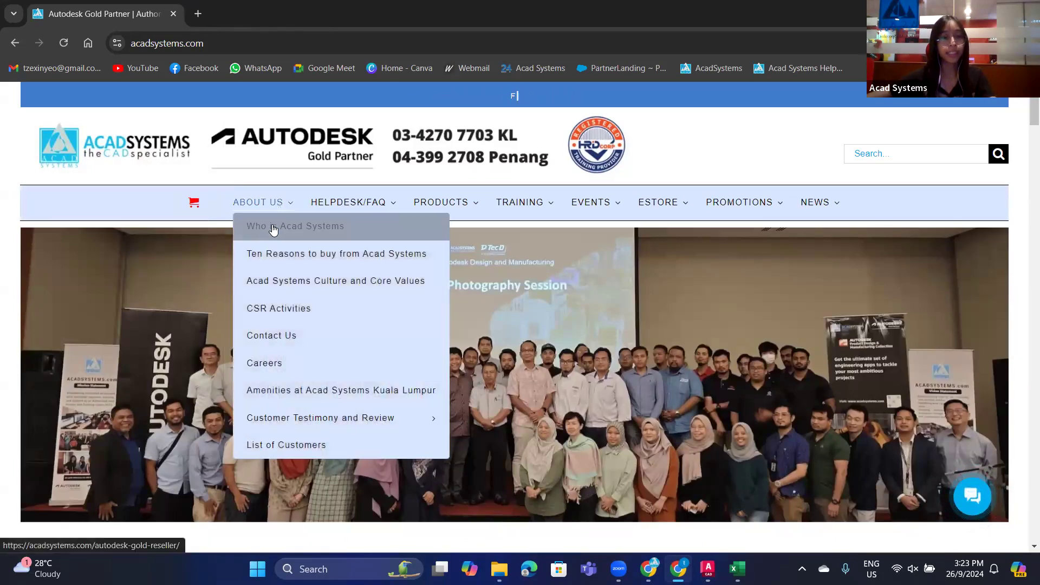
mouse_move(465, 209)
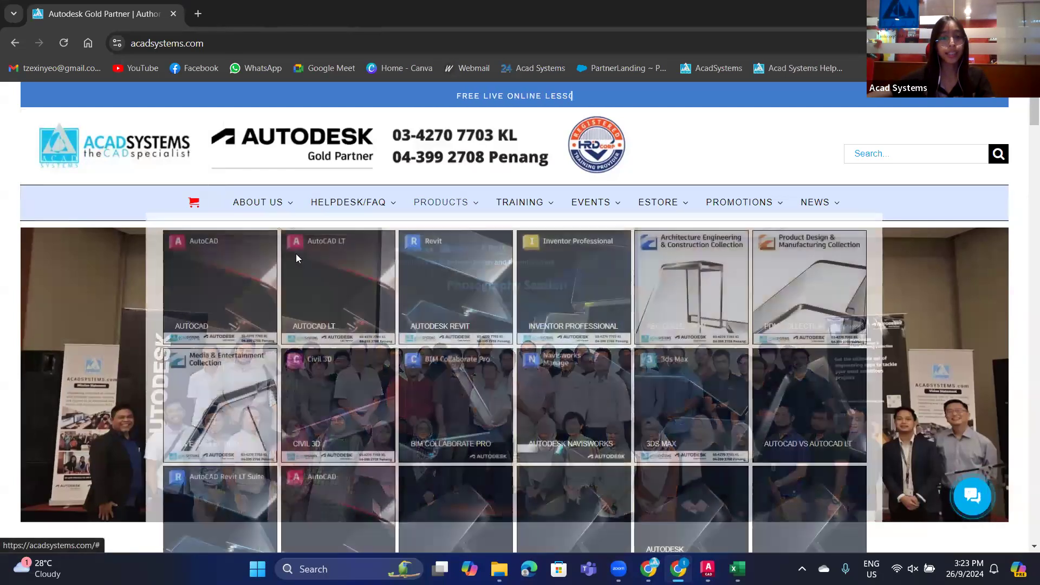
mouse_move(245, 292)
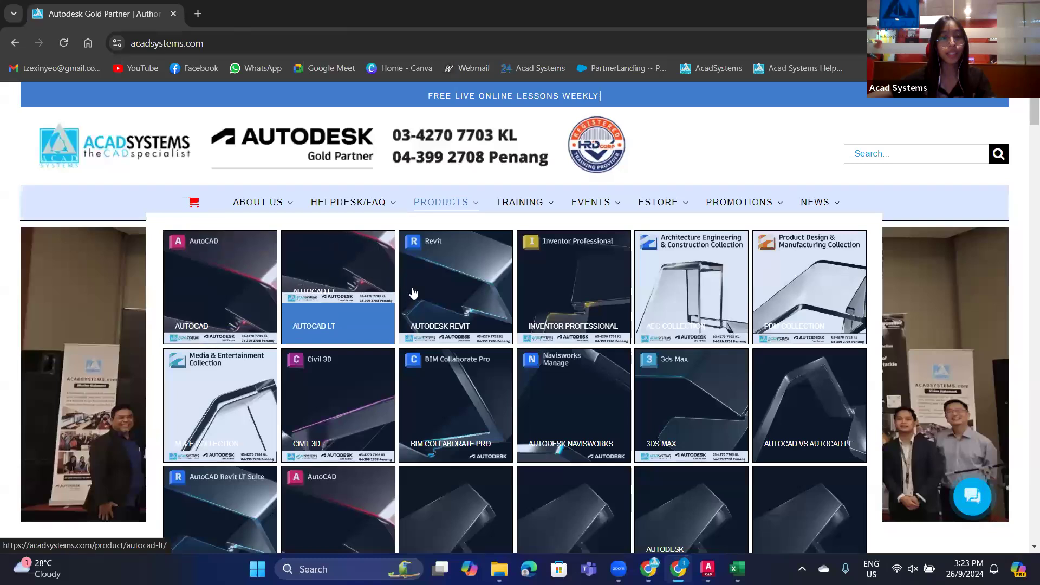
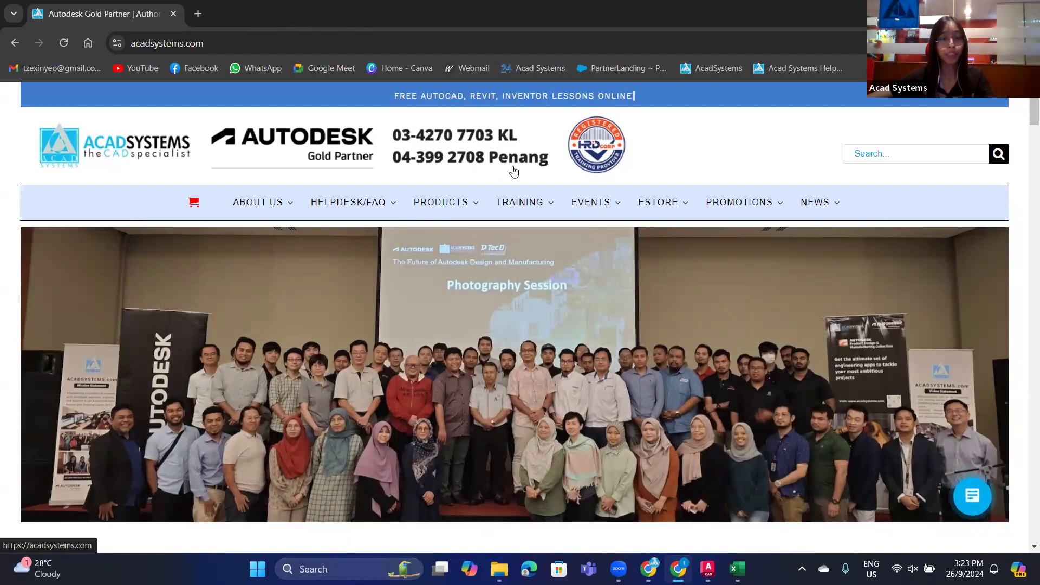
mouse_move(371, 213)
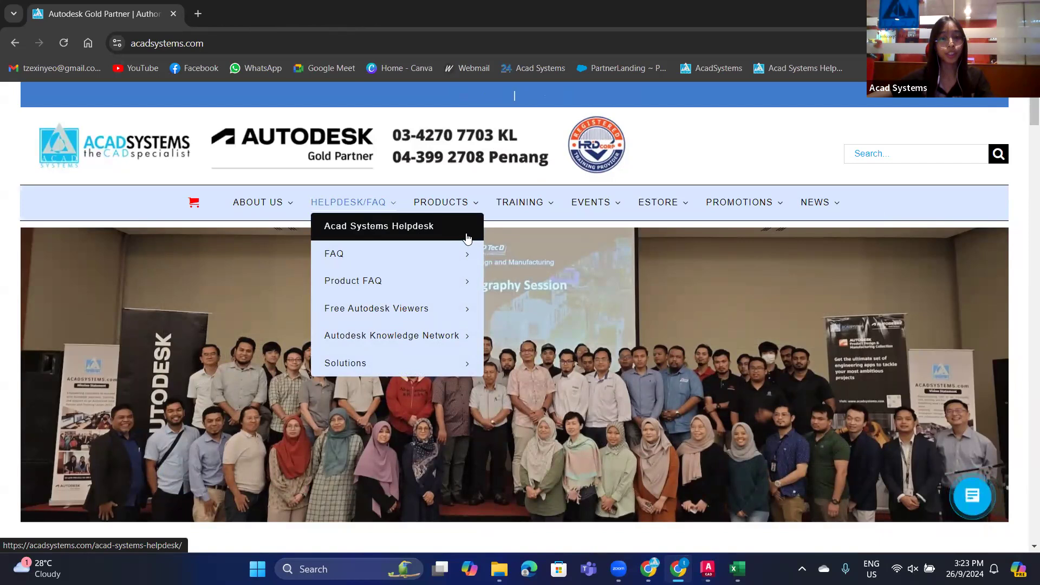
Open the website's Live Chat window to view it, and close it again
click(971, 501)
click(974, 450)
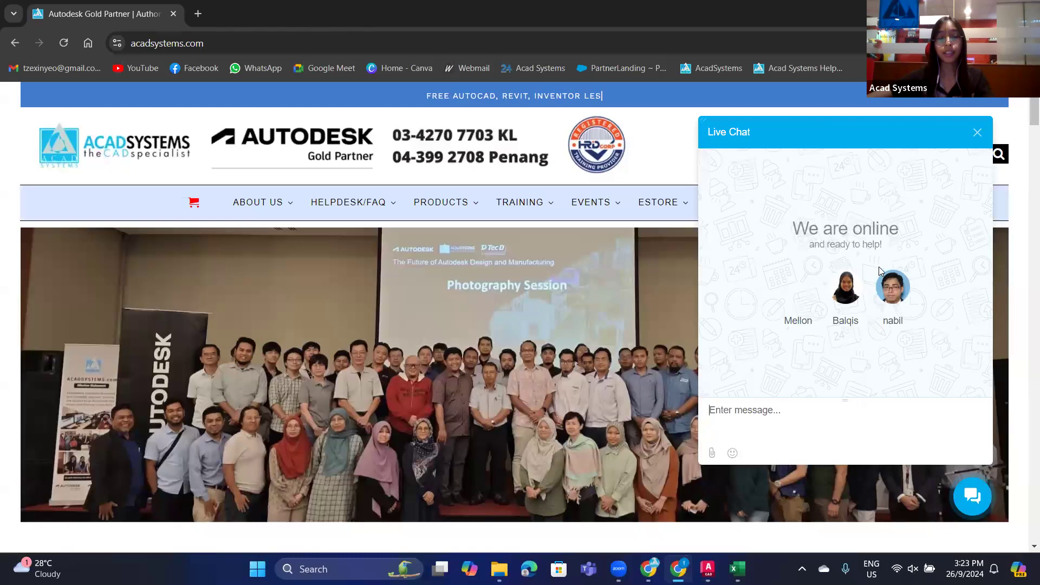
click(976, 134)
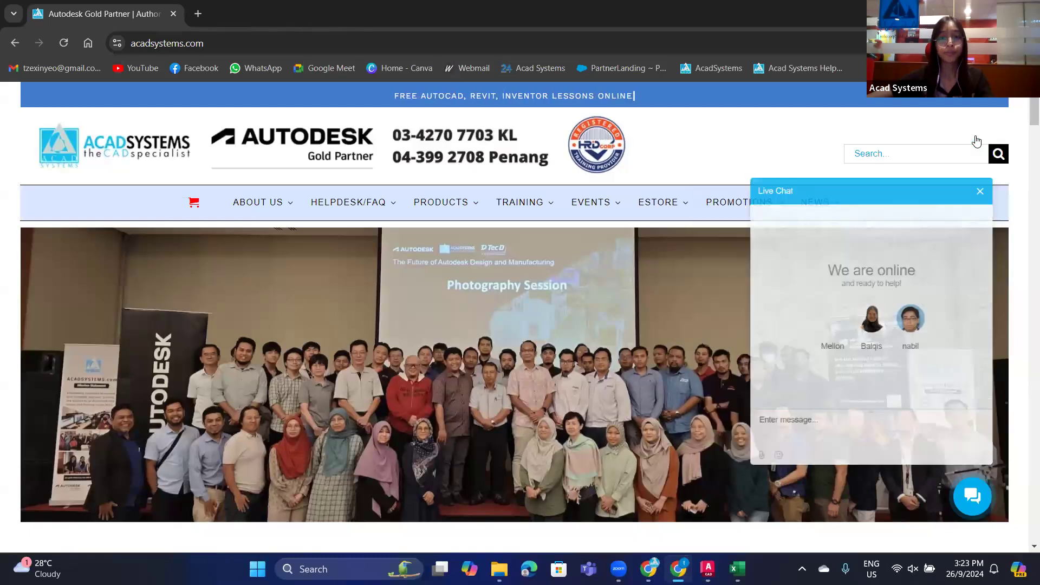
Open the Calendar of Events and look through the upcoming September and October webinars
mouse_move(619, 211)
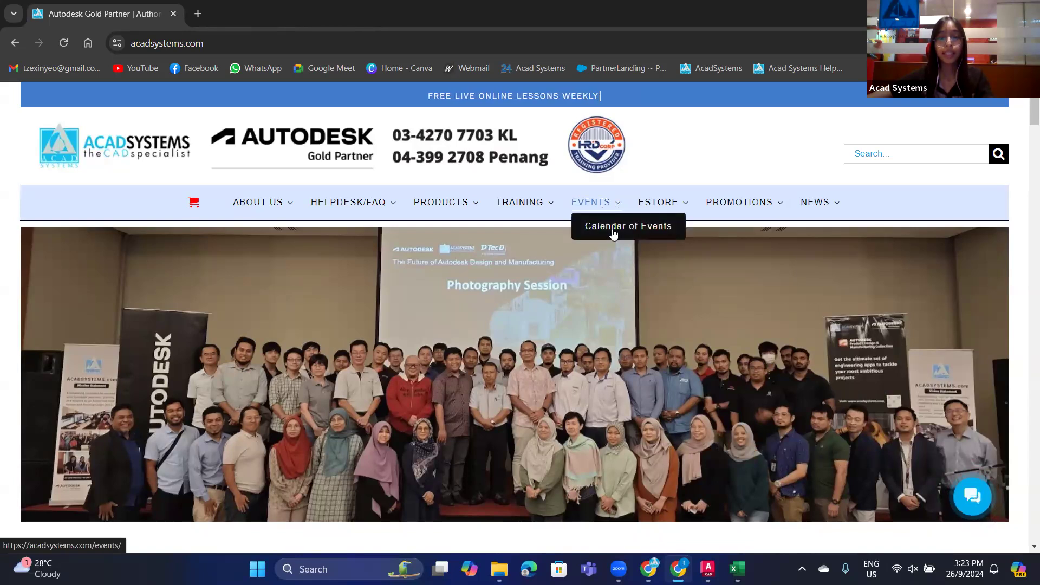
click(613, 230)
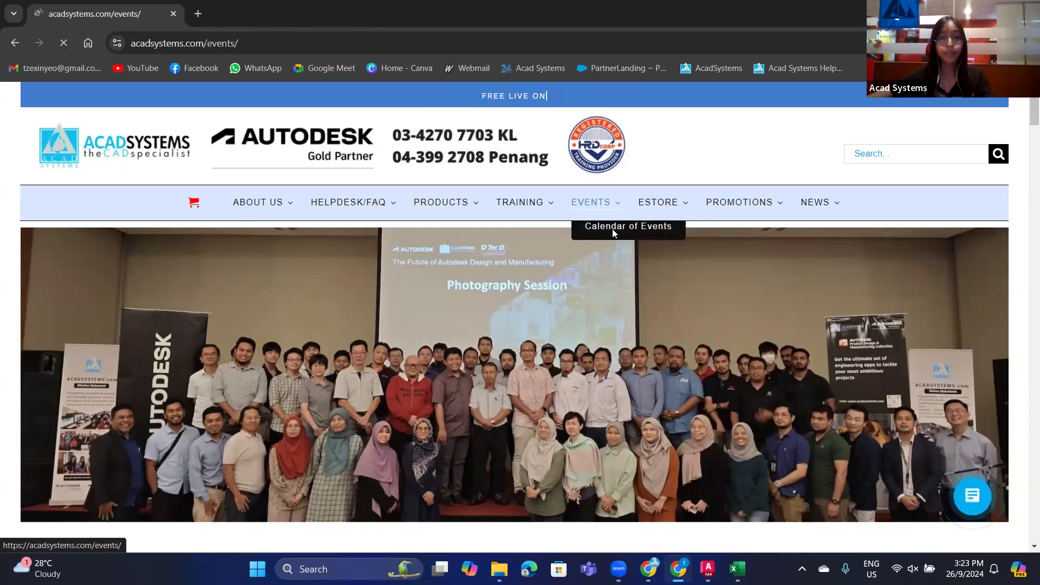
scroll(554, 275, down, 3)
scroll(554, 275, down, 8)
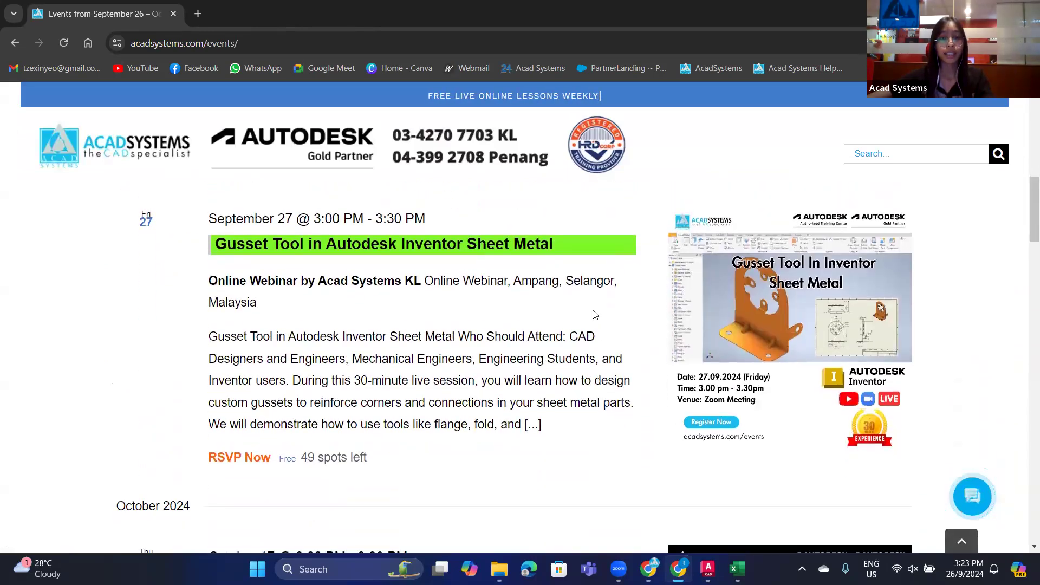
scroll(595, 315, down, 15)
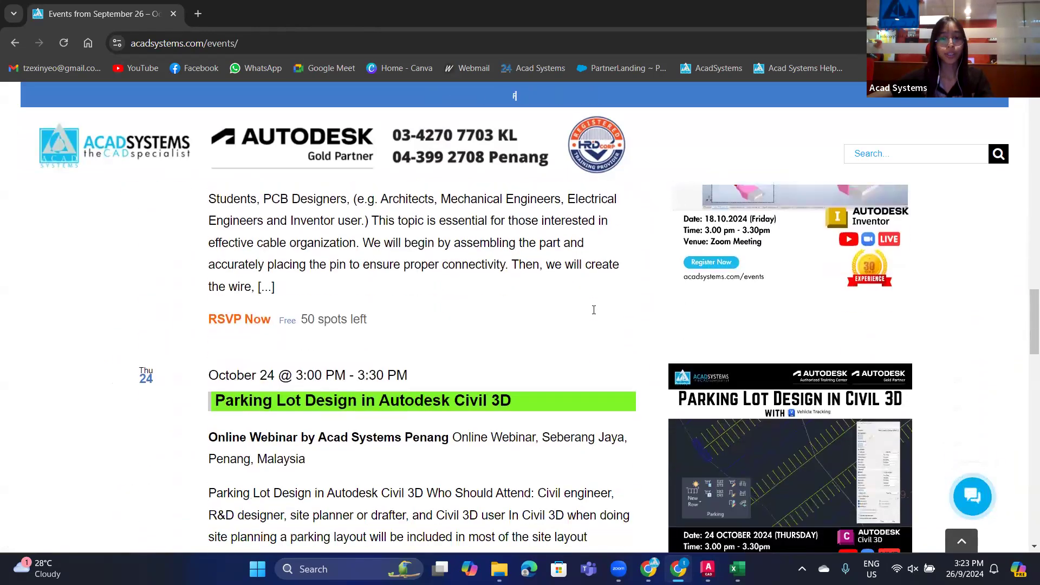
scroll(594, 311, down, 6)
scroll(594, 313, up, 5)
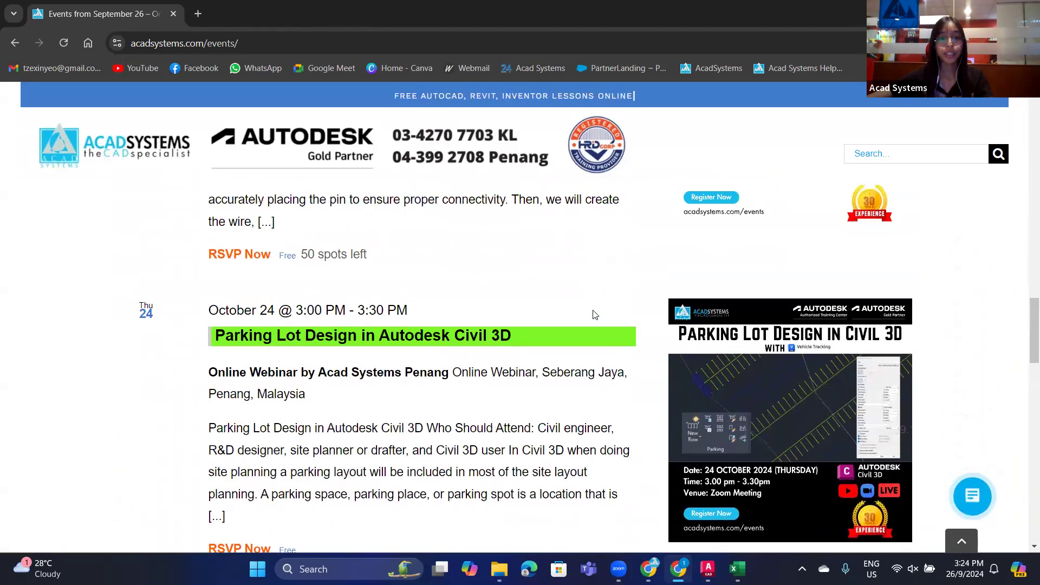
scroll(595, 315, up, 10)
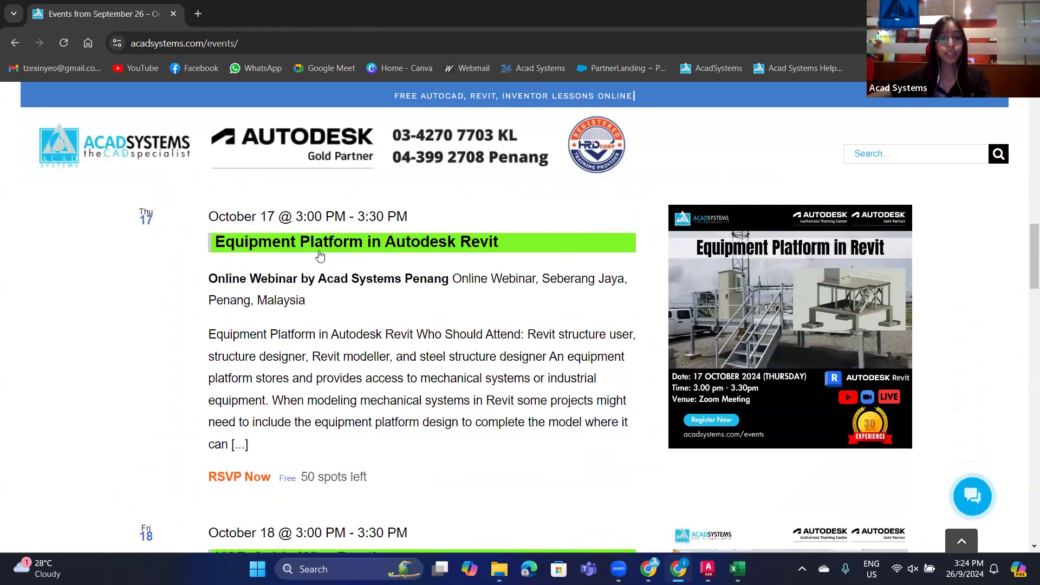
Open the Equipment Platform in Autodesk Revit event page and bring up its RSVP form as going
click(321, 254)
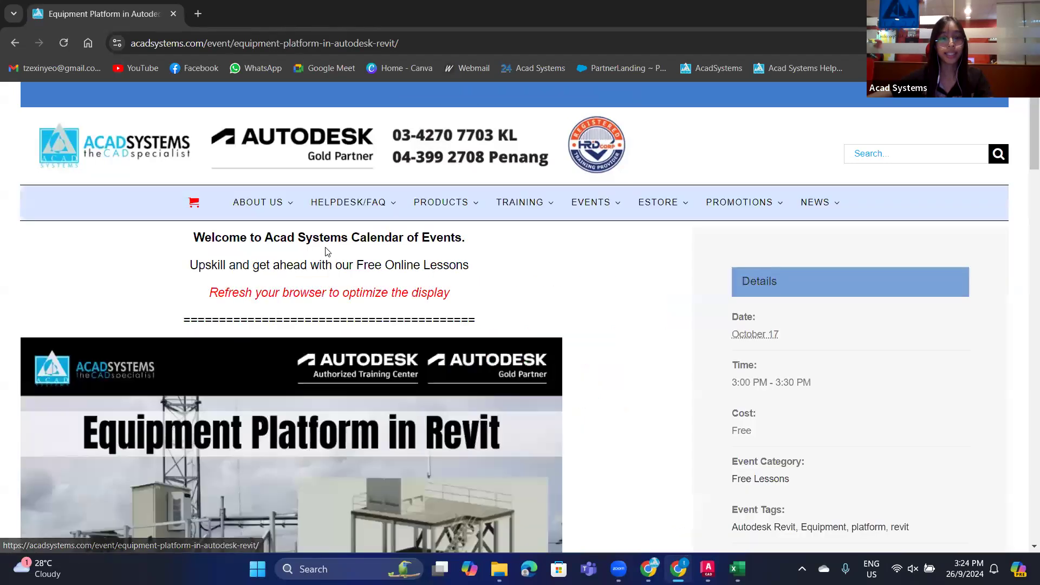
scroll(325, 252, down, 10)
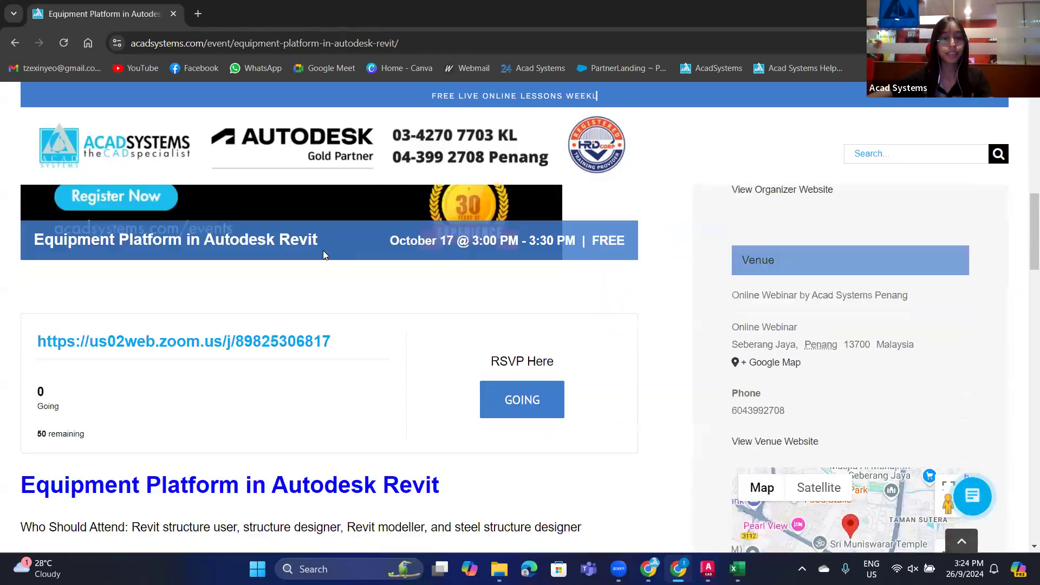
scroll(323, 255, down, 3)
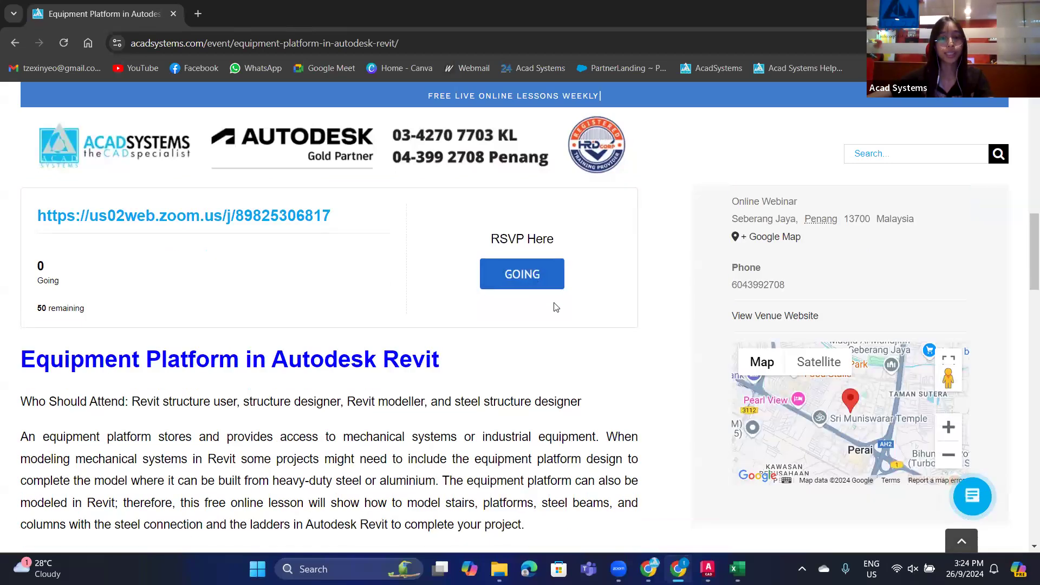
click(517, 276)
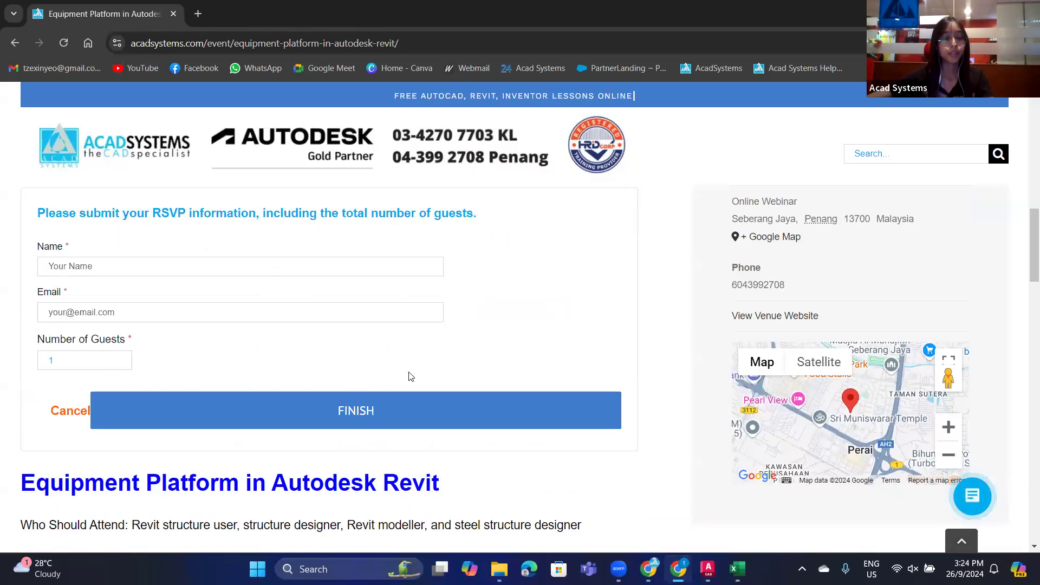
Look through the event's lesson details, the training schedule and the Facebook and YouTube links in the page footer
scroll(409, 375, up, 3)
scroll(417, 373, down, 11)
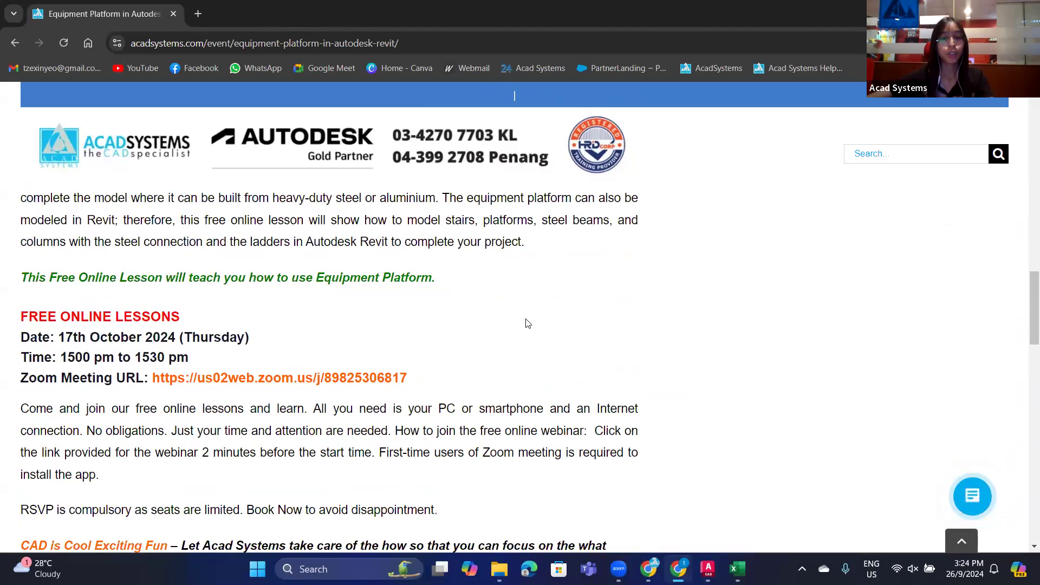
scroll(528, 324, down, 15)
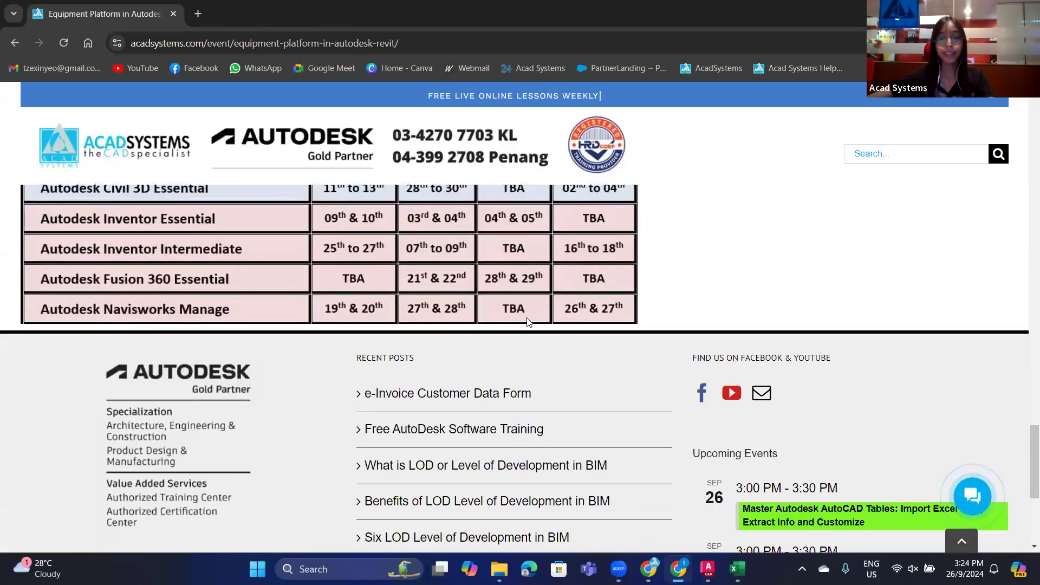
scroll(529, 323, down, 4)
scroll(529, 323, up, 3)
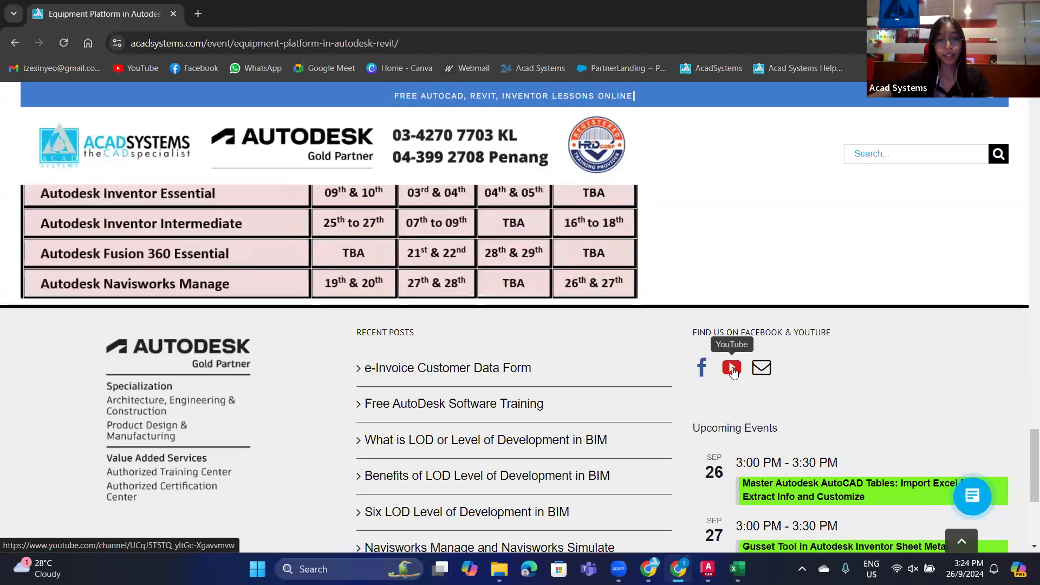
Open the Acad Systems YouTube channel from the page footer and look through its home page videos, shorts and playlists
click(732, 369)
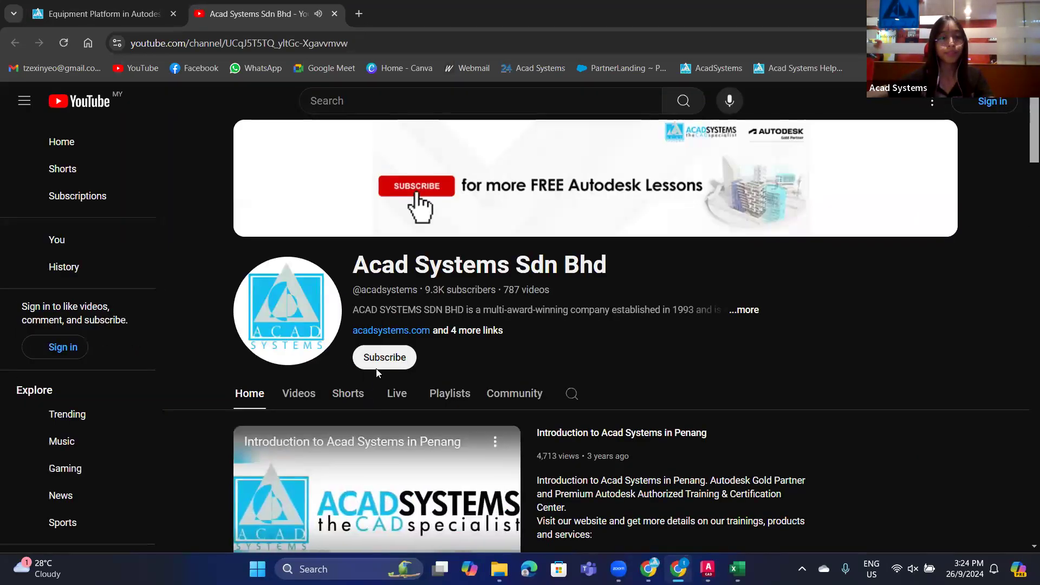
scroll(402, 279, down, 2)
scroll(492, 316, down, 1)
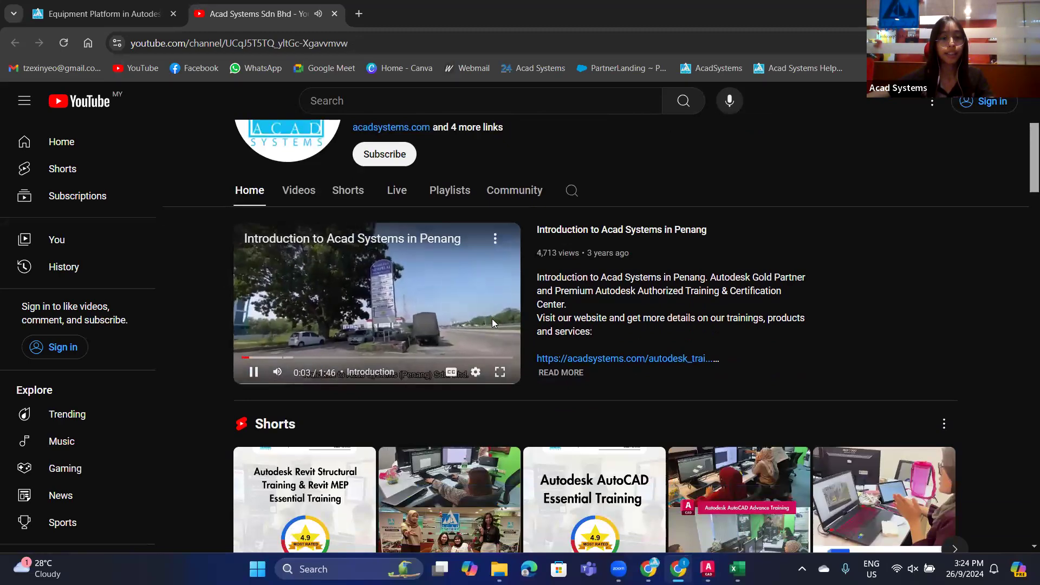
scroll(491, 320, down, 3)
scroll(554, 336, down, 7)
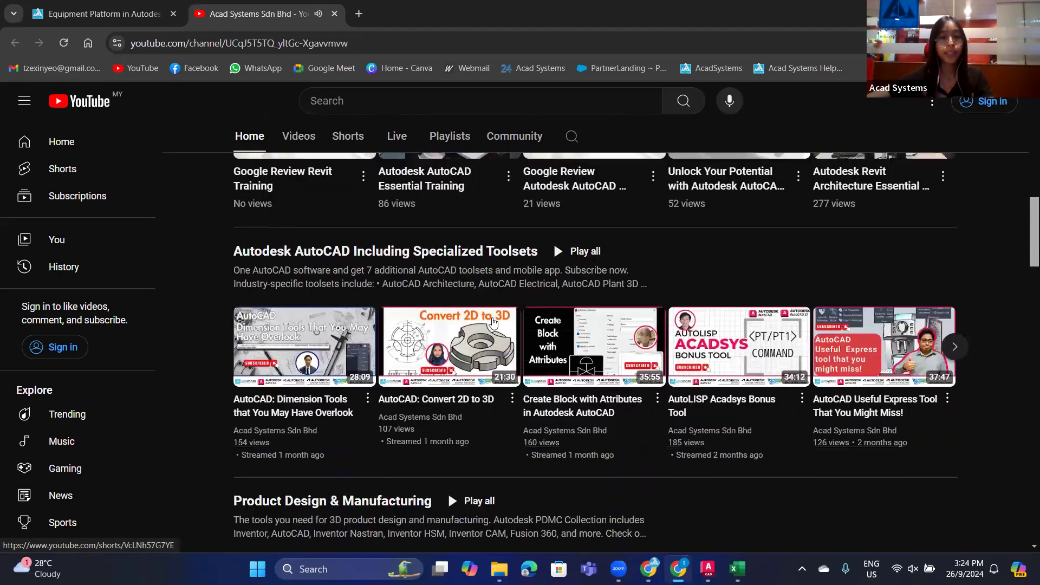
scroll(523, 377, down, 2)
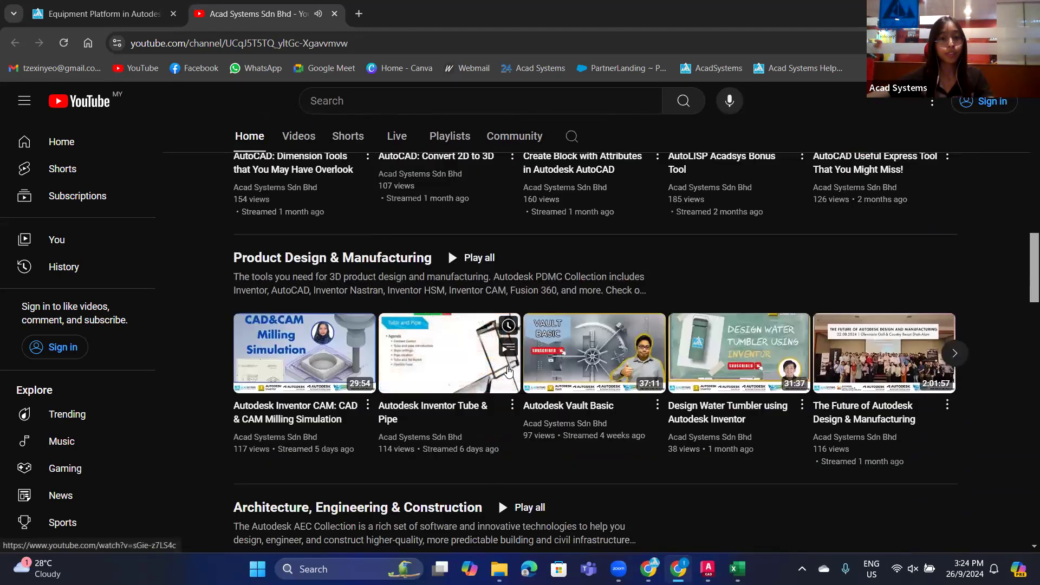
scroll(447, 398, up, 5)
scroll(511, 363, up, 8)
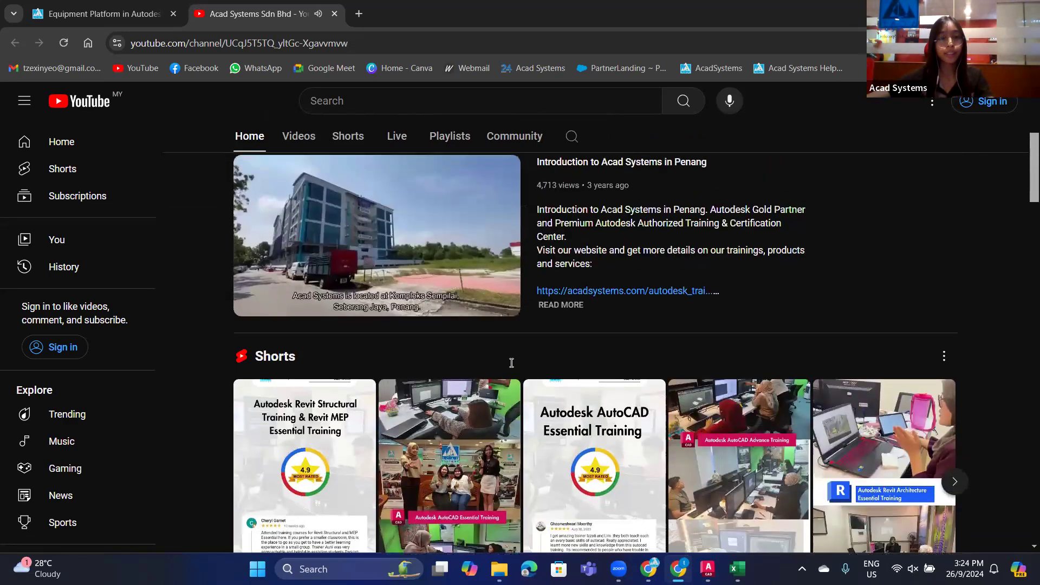
scroll(400, 325, down, 2)
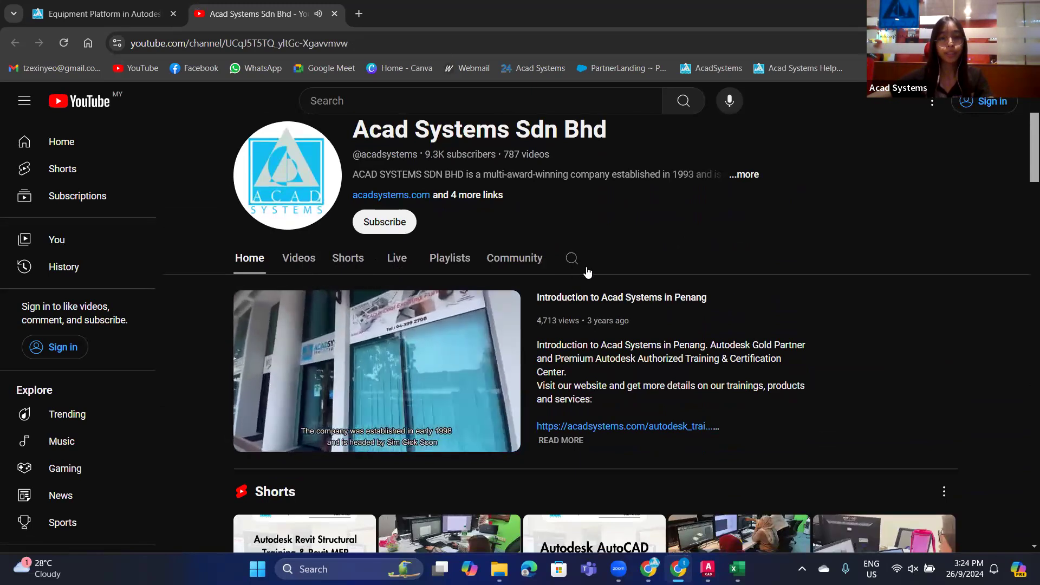
Search within the Acad Systems channel for "autocad" and look through the matching videos and playlists
click(571, 258)
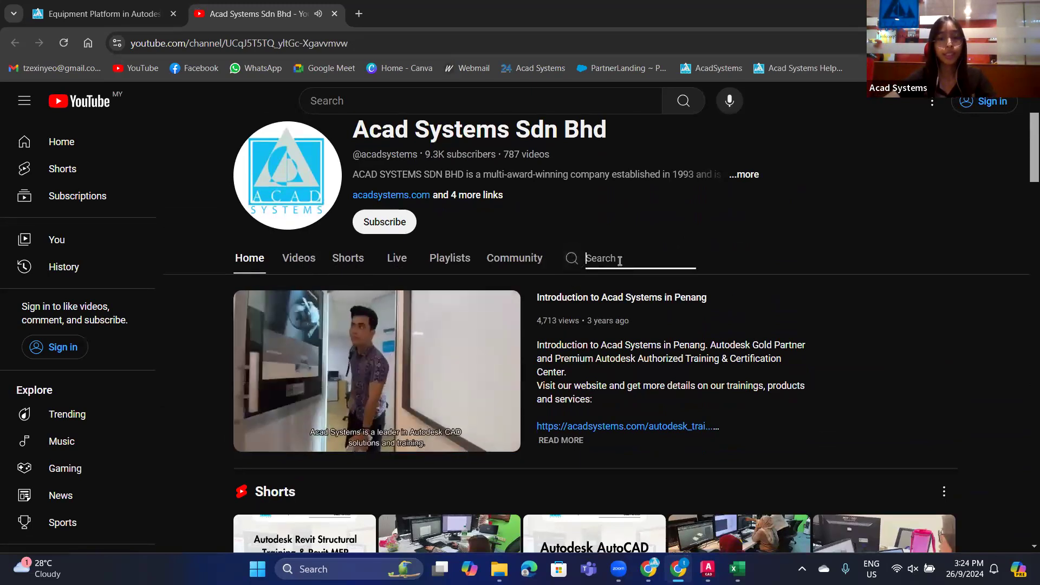
text(autocad)
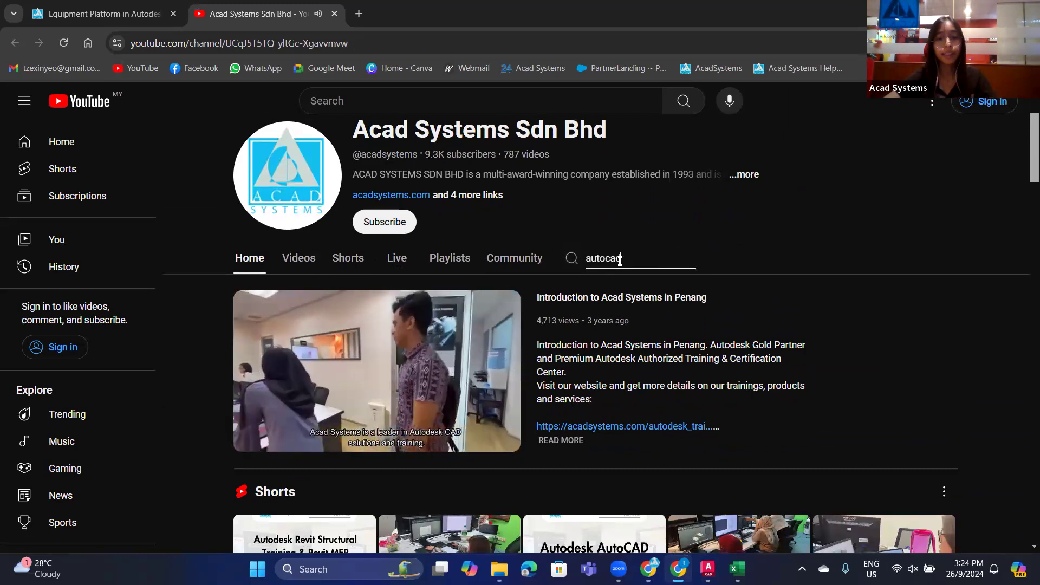
key(Return)
scroll(610, 309, down, 6)
scroll(609, 311, up, 3)
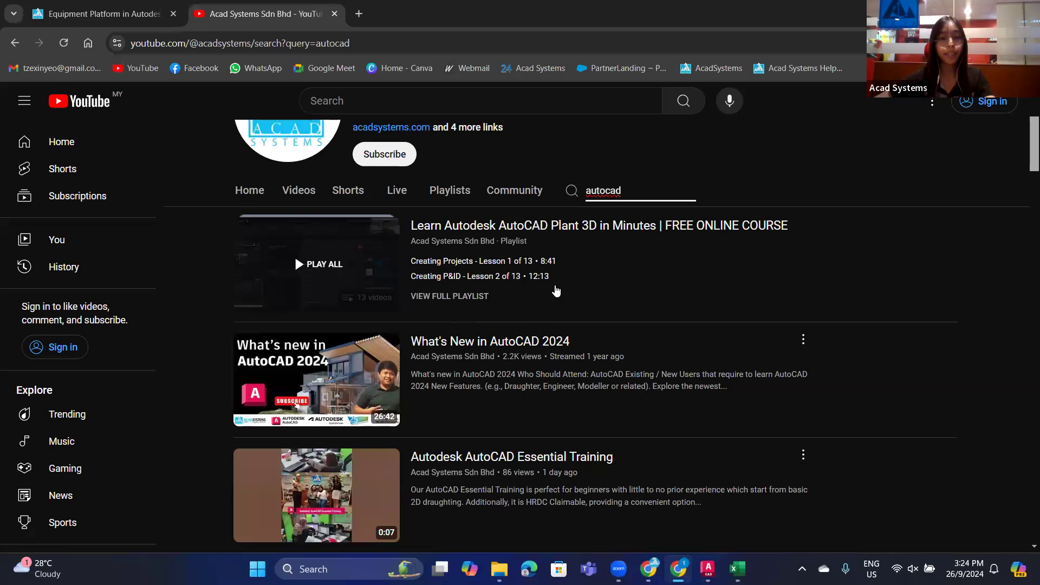
scroll(555, 293, down, 7)
scroll(558, 314, down, 6)
scroll(559, 325, up, 15)
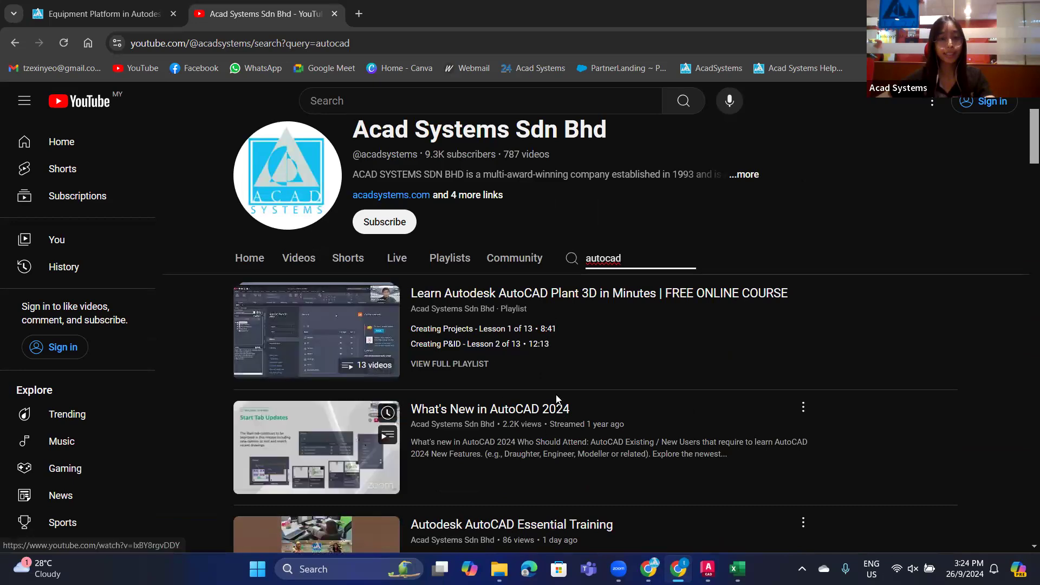
scroll(550, 368, up, 2)
scroll(550, 345, up, 2)
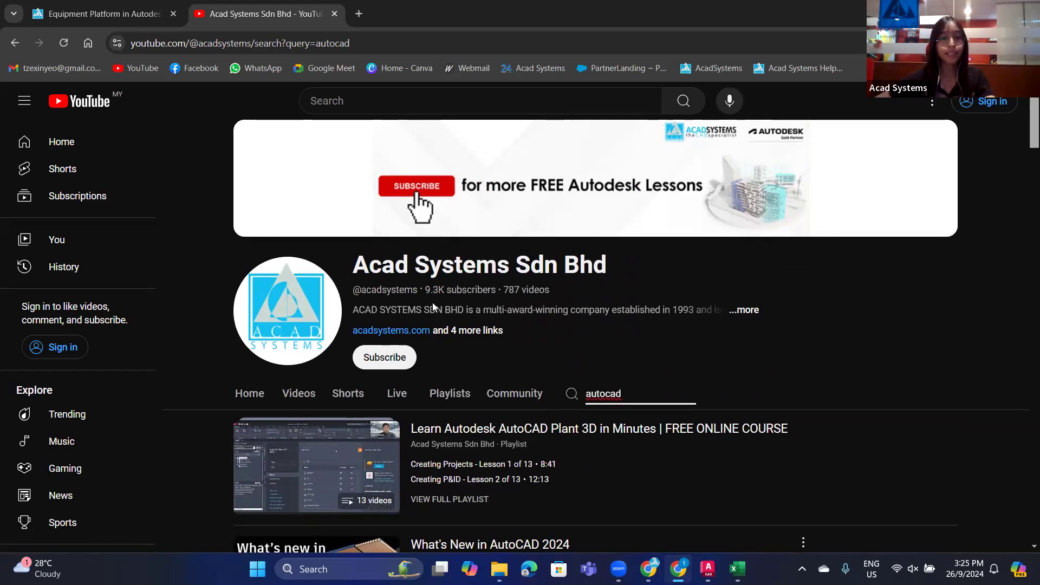
scroll(435, 302, down, 6)
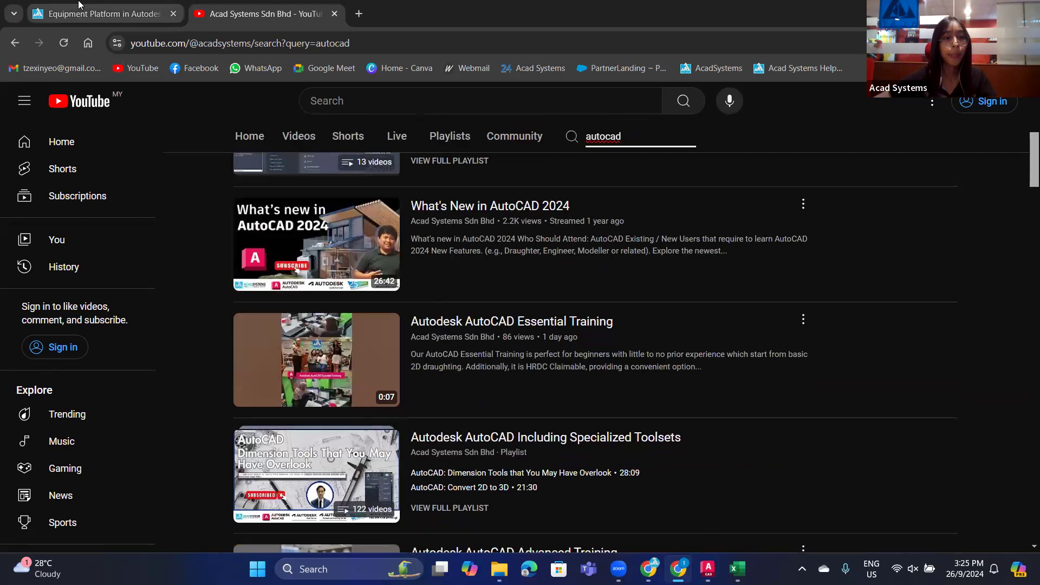
Return to the Equipment Platform in Autodesk Revit event page, view its training schedule and look for the open AutoCAD drawings
click(82, 12)
scroll(607, 368, up, 4)
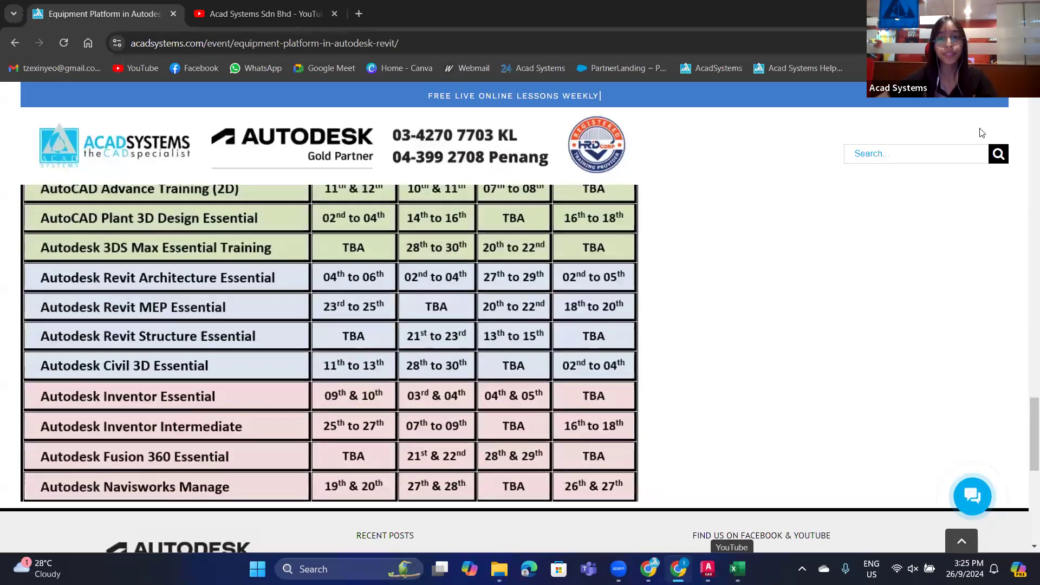
mouse_move(649, 569)
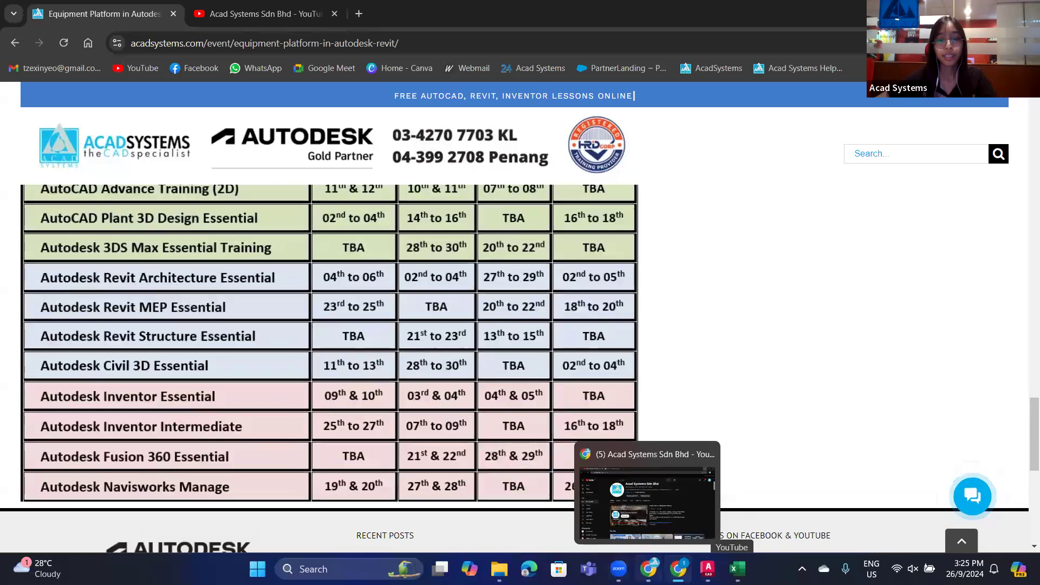
mouse_move(708, 569)
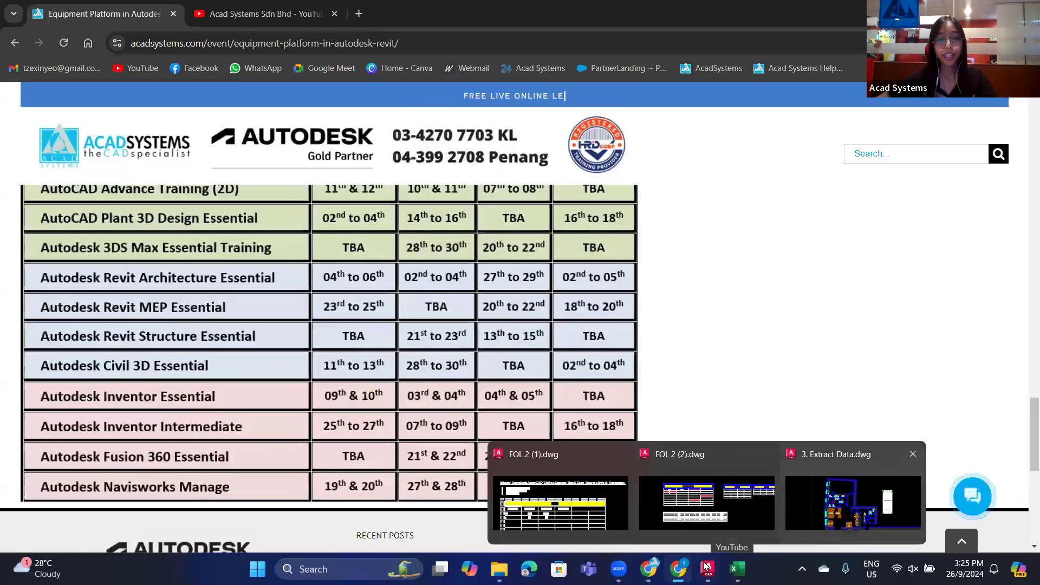